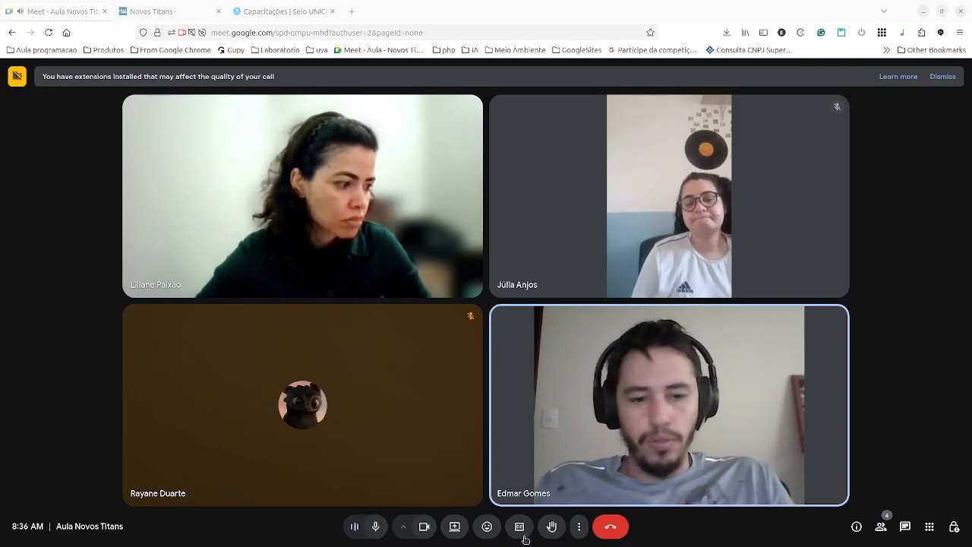
Share Screen 1 in the Meet call instead of Screen 2, then show the Novos Titans board.
left_click(455, 526)
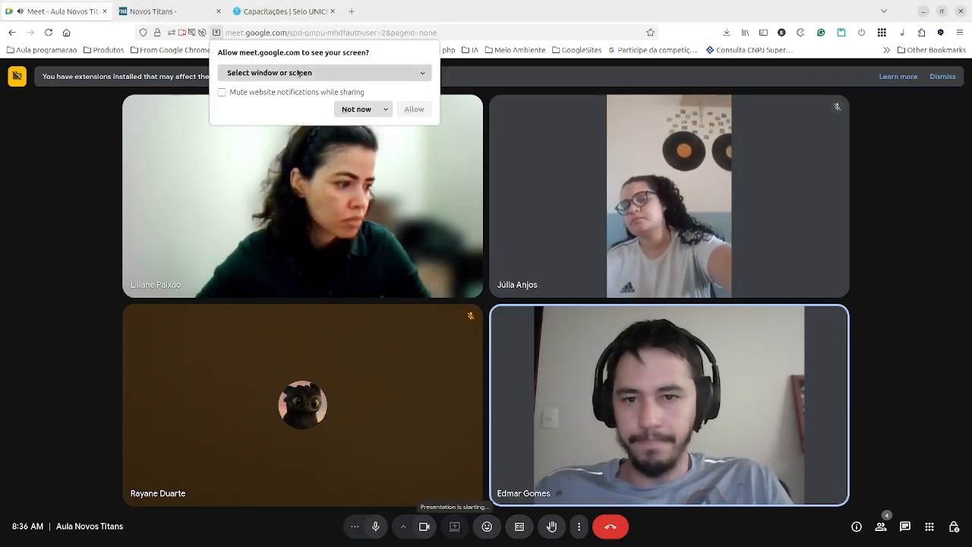
left_click(324, 72)
left_click(264, 168)
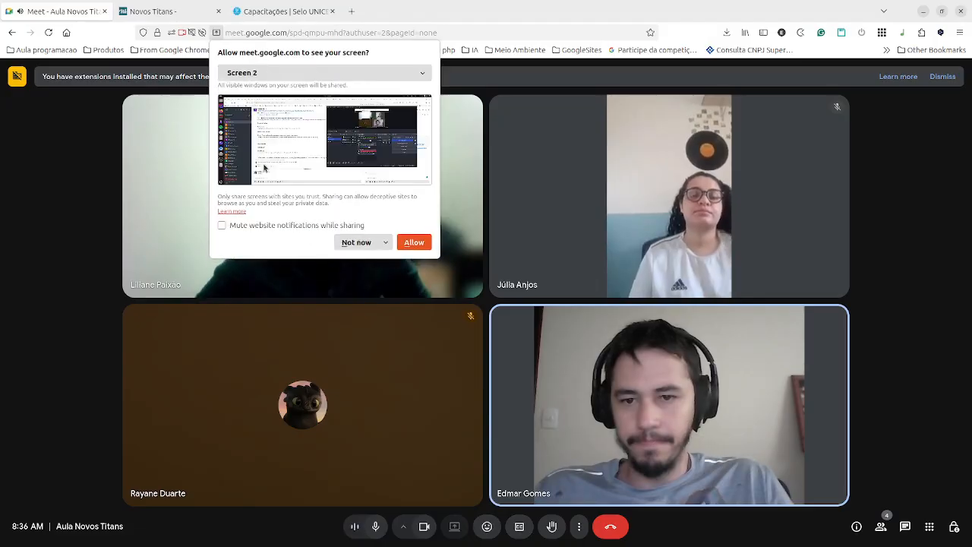
left_click(281, 74)
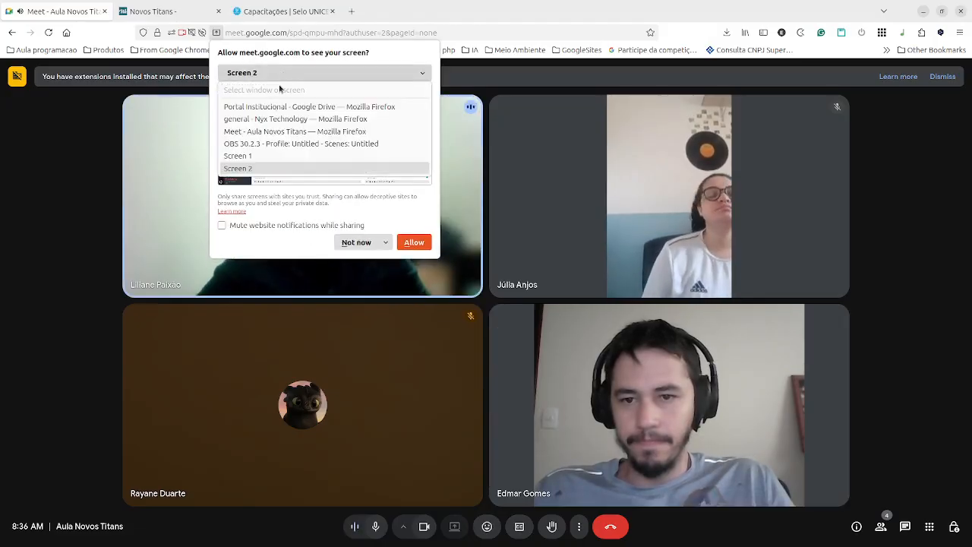
left_click(267, 155)
left_click(419, 271)
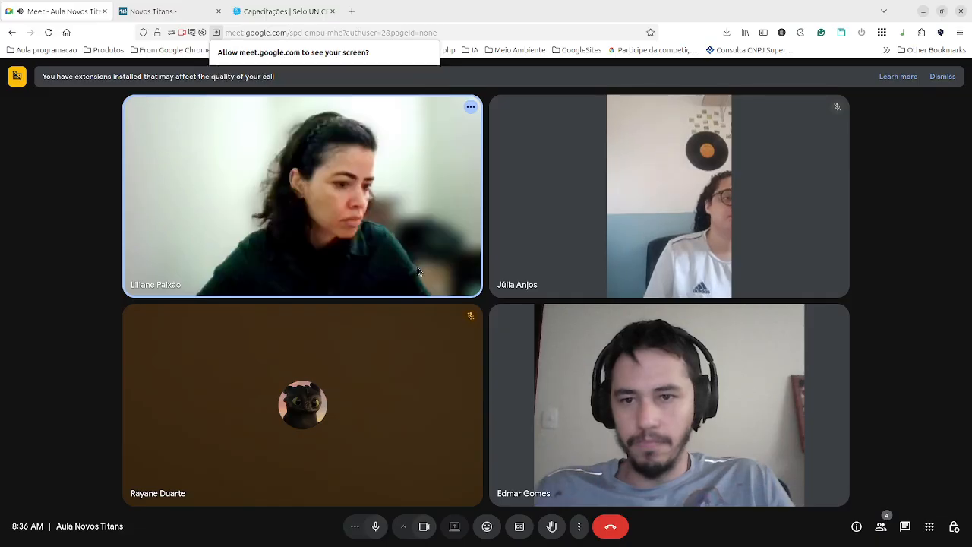
left_click(175, 14)
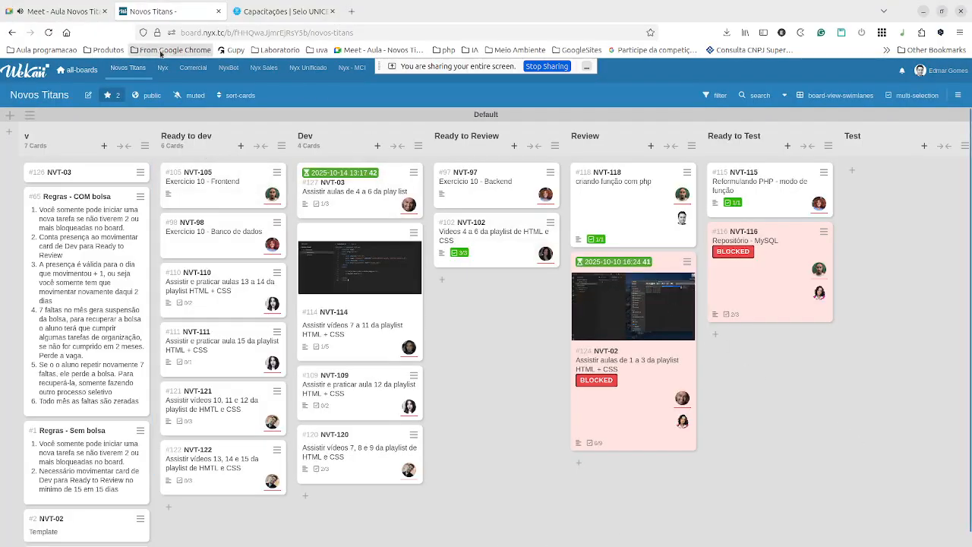
Drag card NVT-116 Repositório - MySQL from Ready to Test to the top of the Test list.
left_click(46, 12)
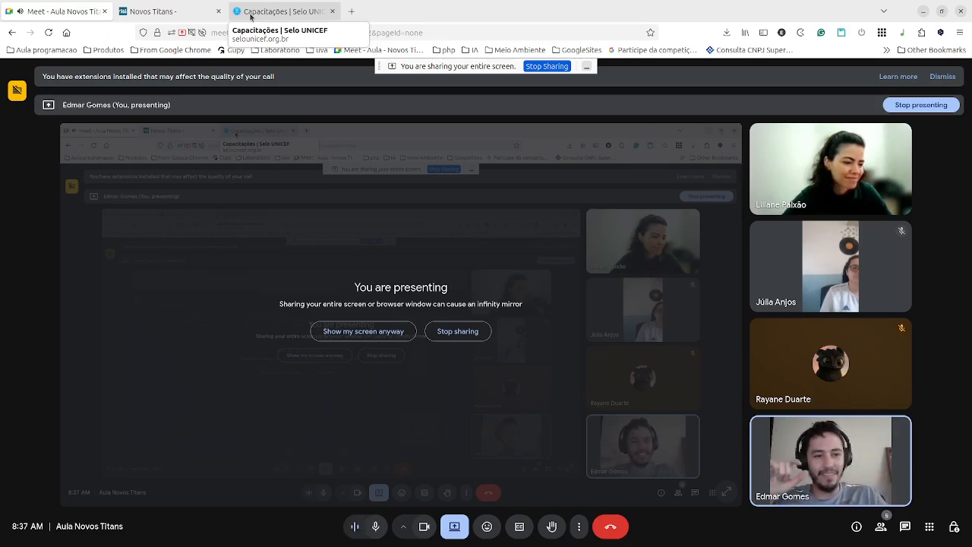
left_click(199, 17)
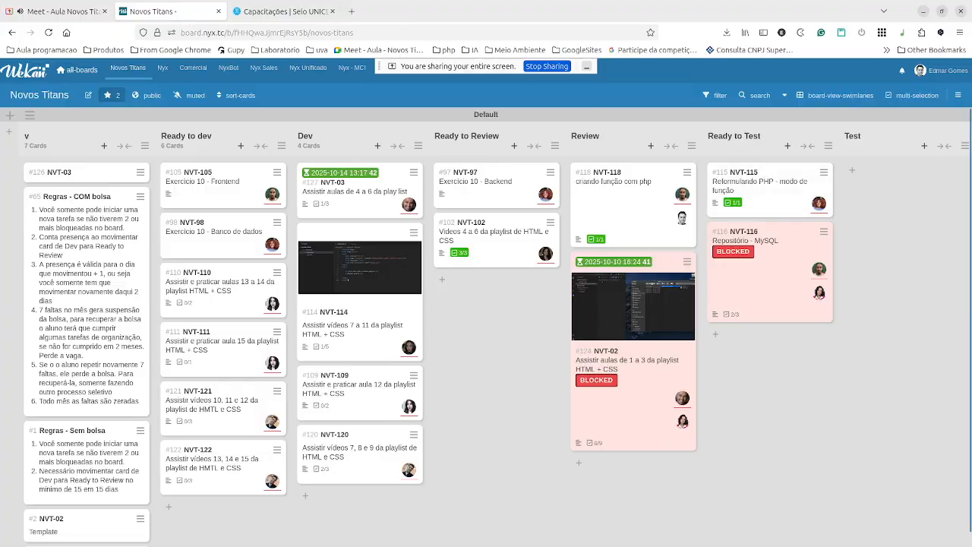
scroll(555, 503, "down", 1)
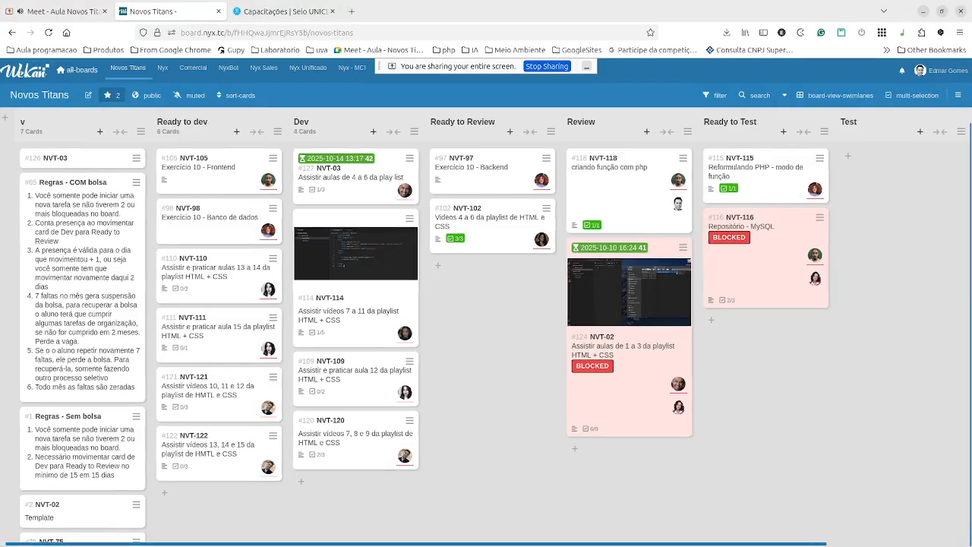
scroll(486, 319, "right", 3)
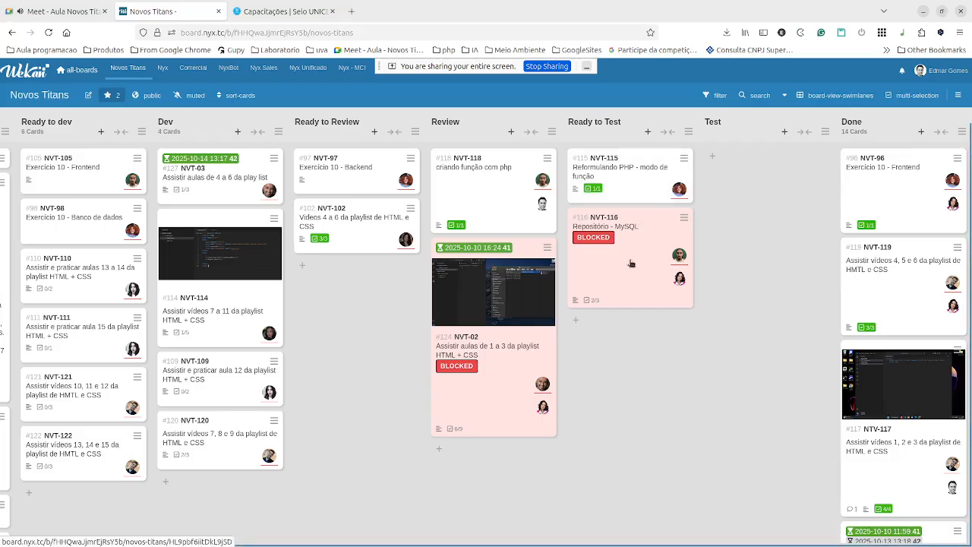
left_click_drag(628, 262, 752, 197)
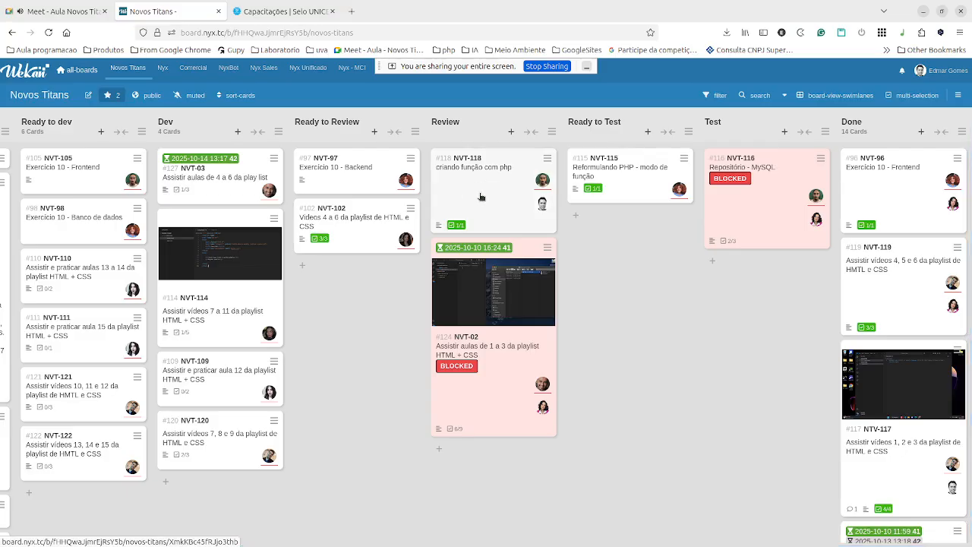
left_click(502, 353)
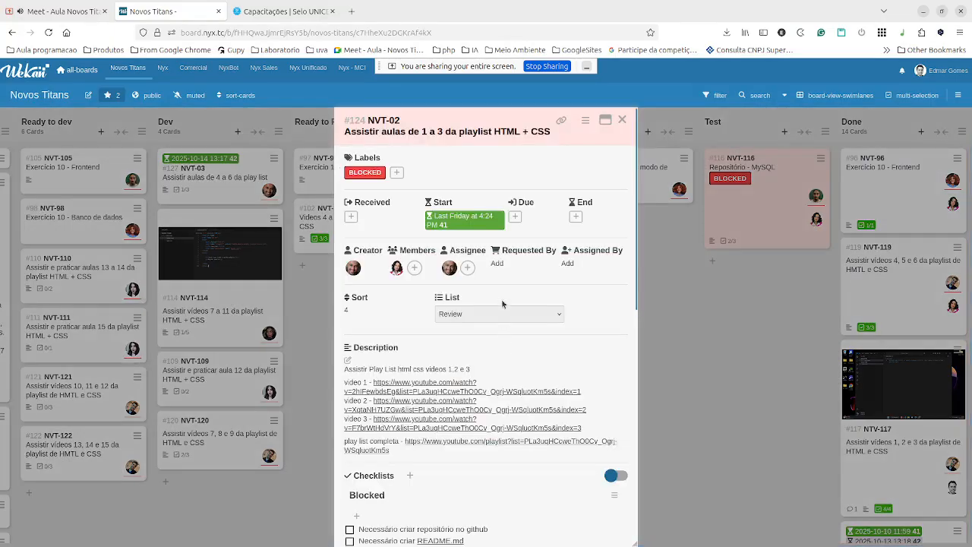
scroll(471, 270, "down", 2)
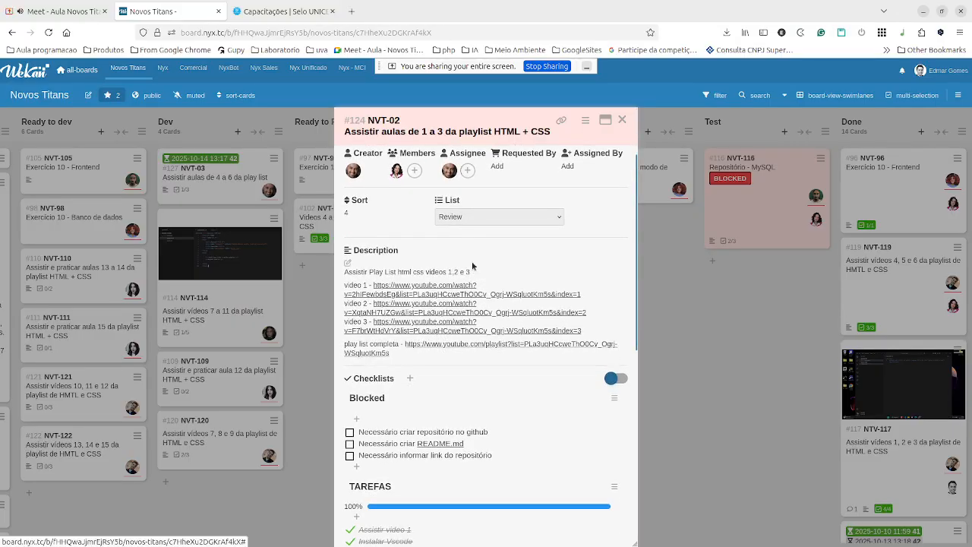
scroll(472, 265, "up", 2)
scroll(473, 264, "down", 1)
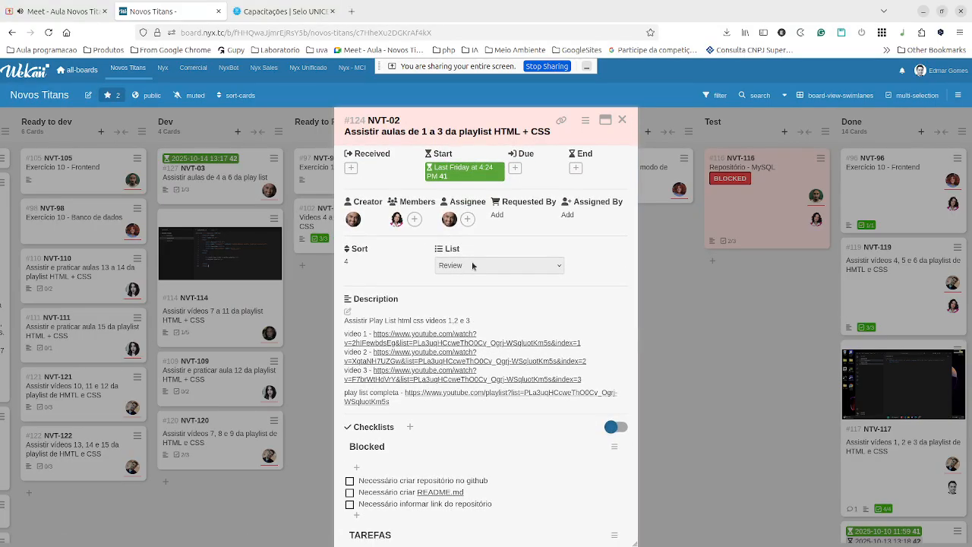
scroll(472, 265, "down", 2)
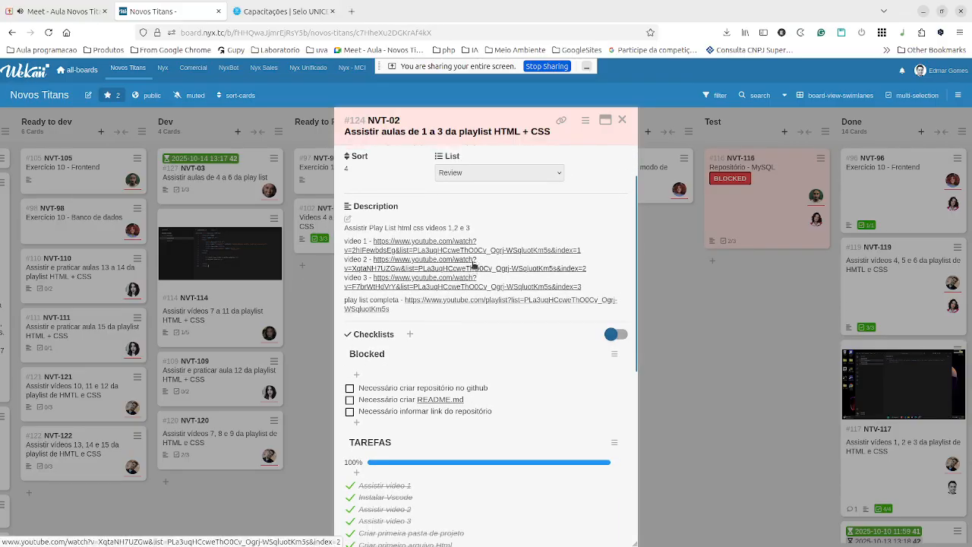
scroll(425, 303, "up", 2)
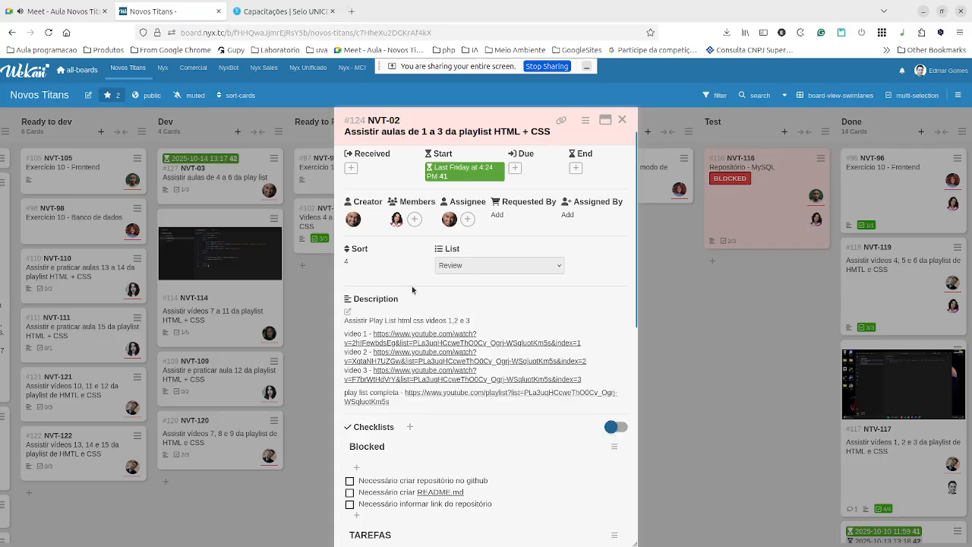
scroll(416, 398, "down", 1)
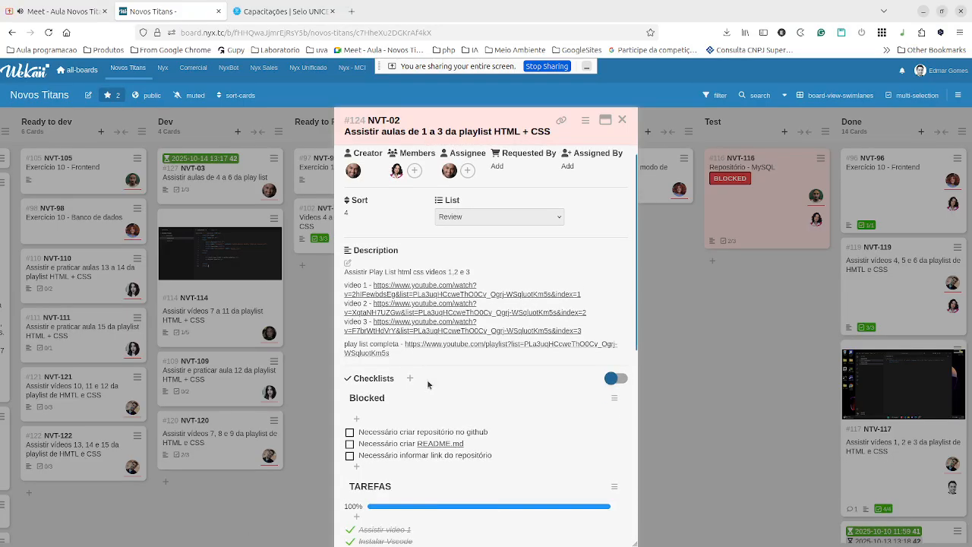
scroll(427, 384, "up", 1)
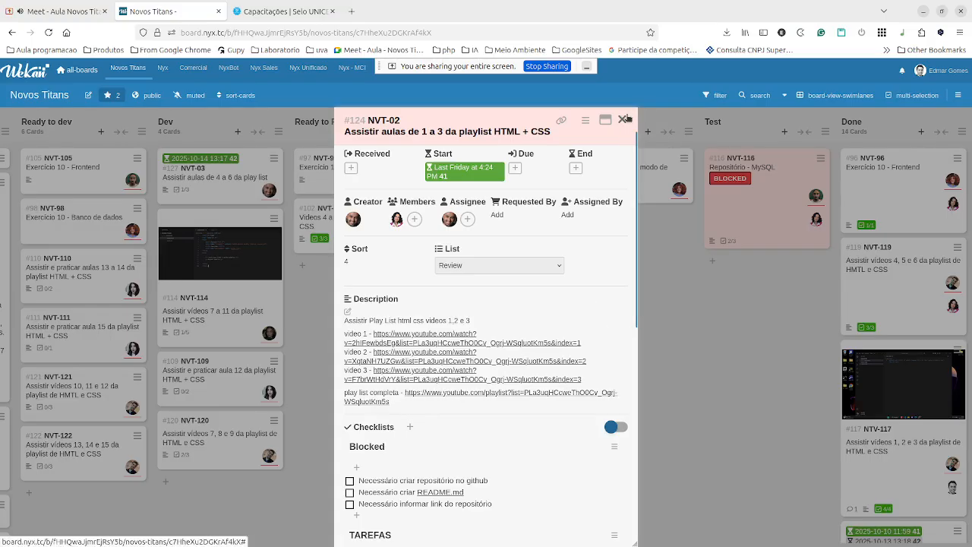
left_click(623, 119)
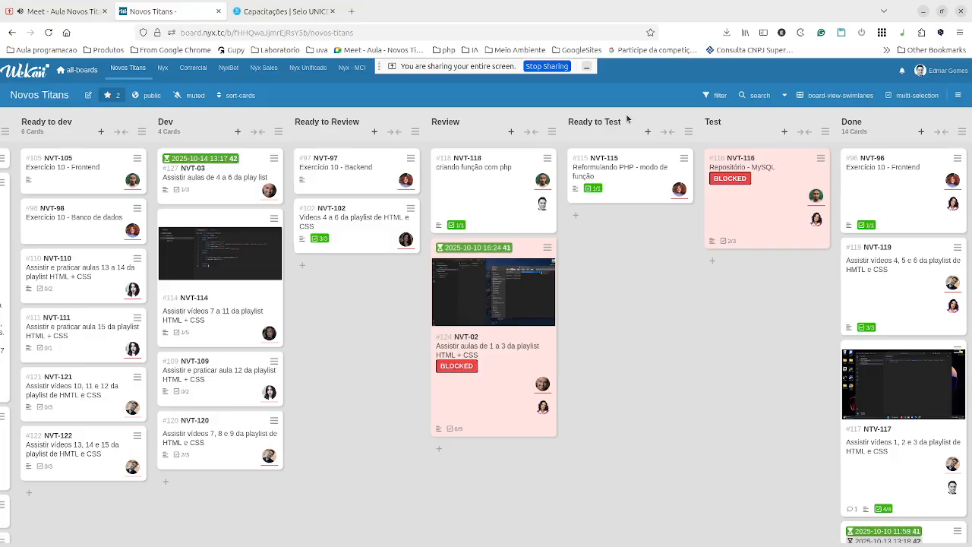
left_click(342, 171)
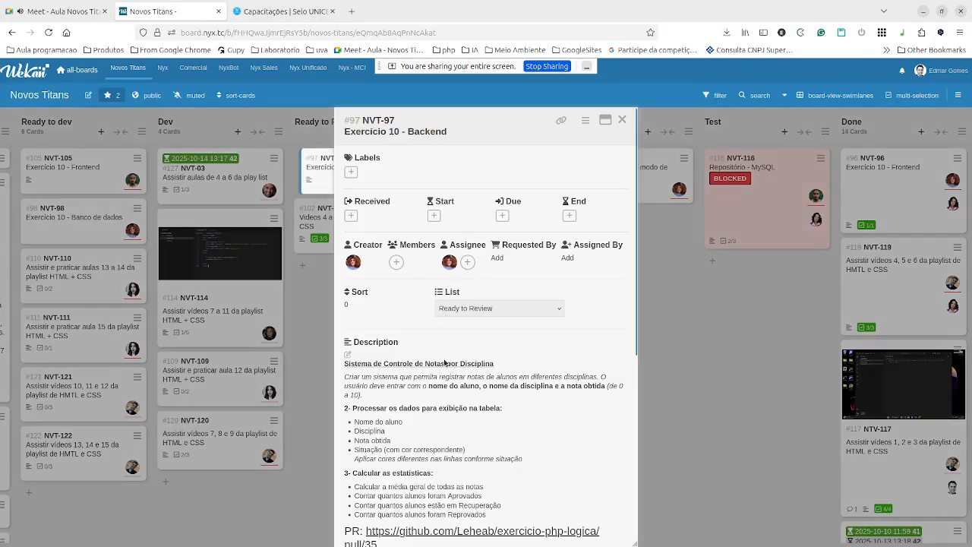
scroll(445, 363, "down", 4)
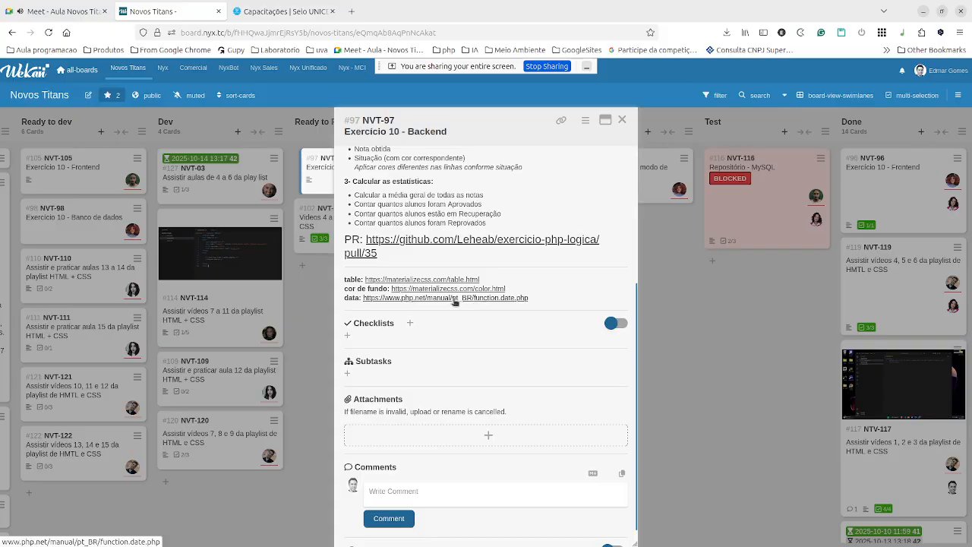
left_click(622, 119)
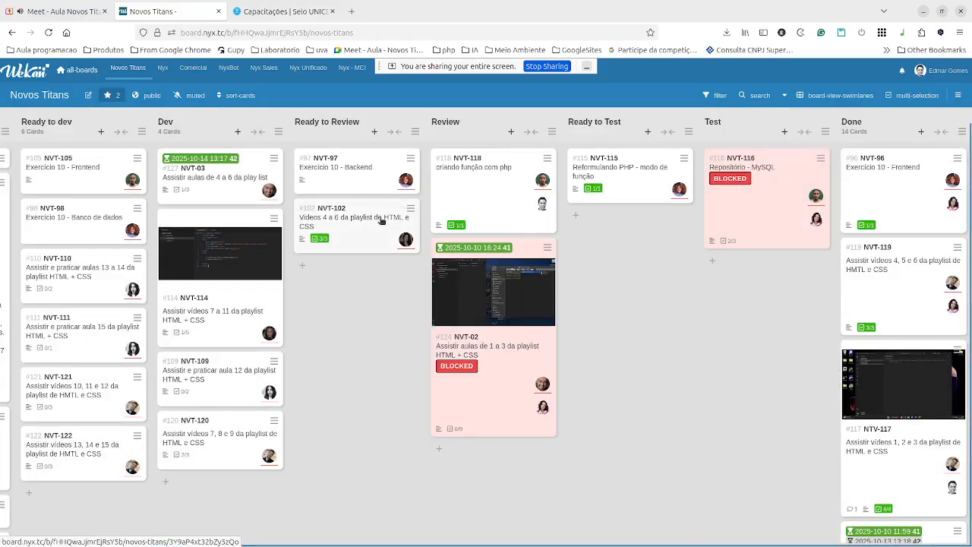
left_click(352, 223)
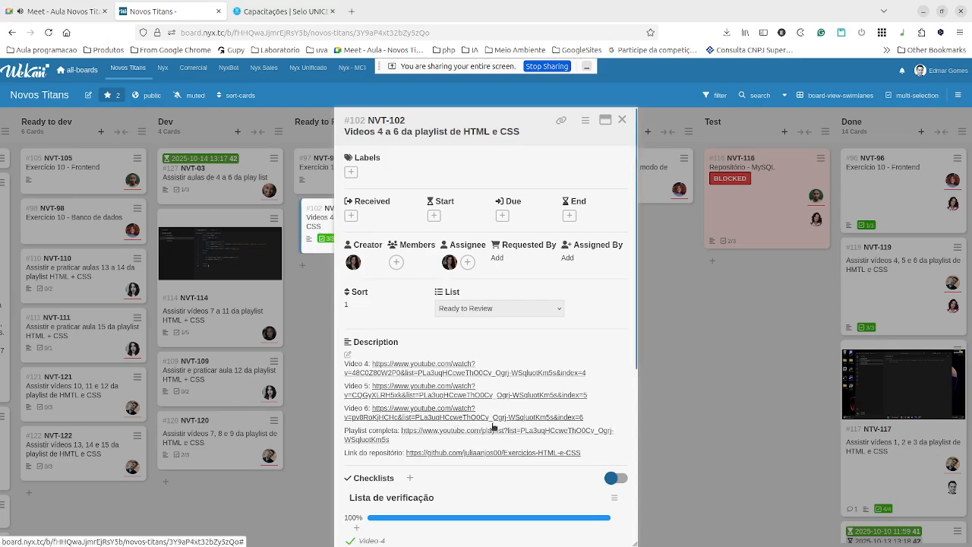
scroll(492, 428, "down", 2)
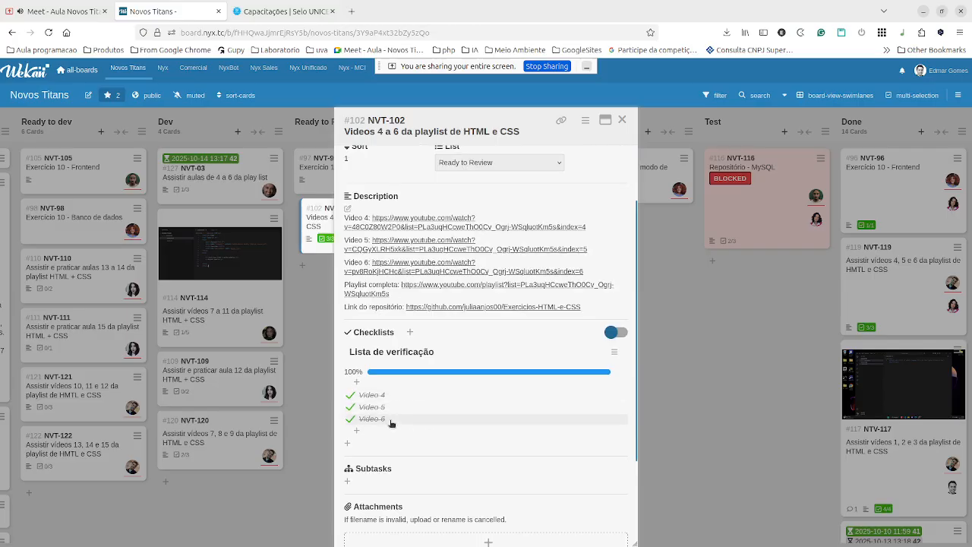
scroll(492, 302, "up", 1)
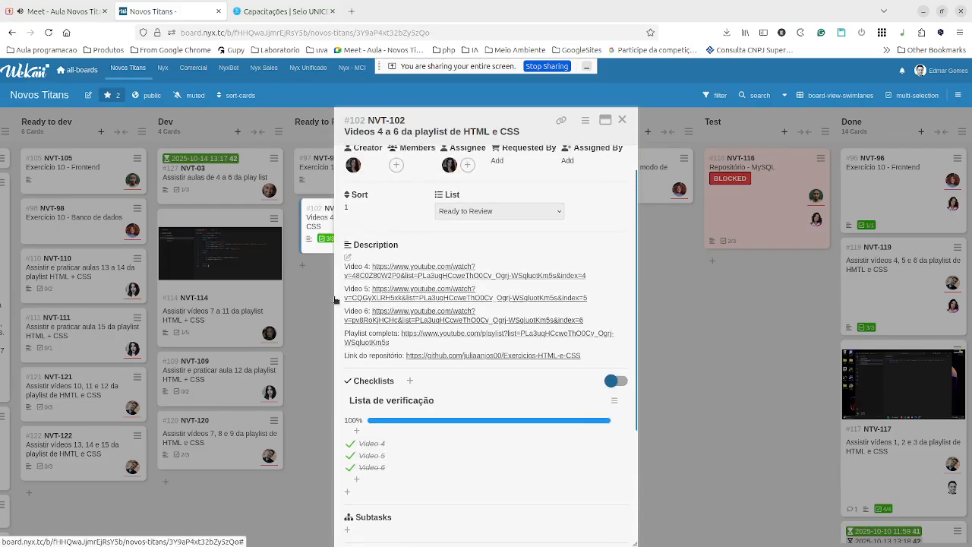
left_click(310, 309)
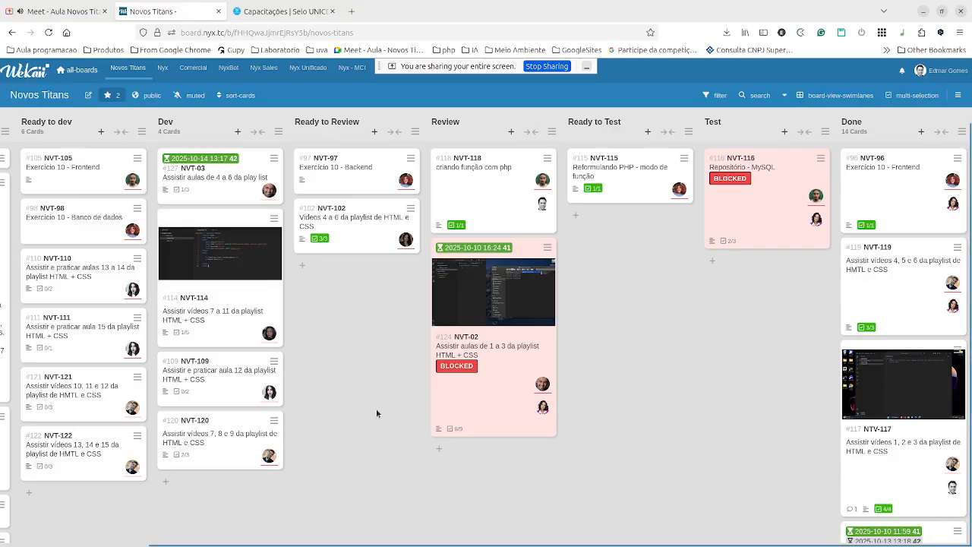
left_click(64, 5)
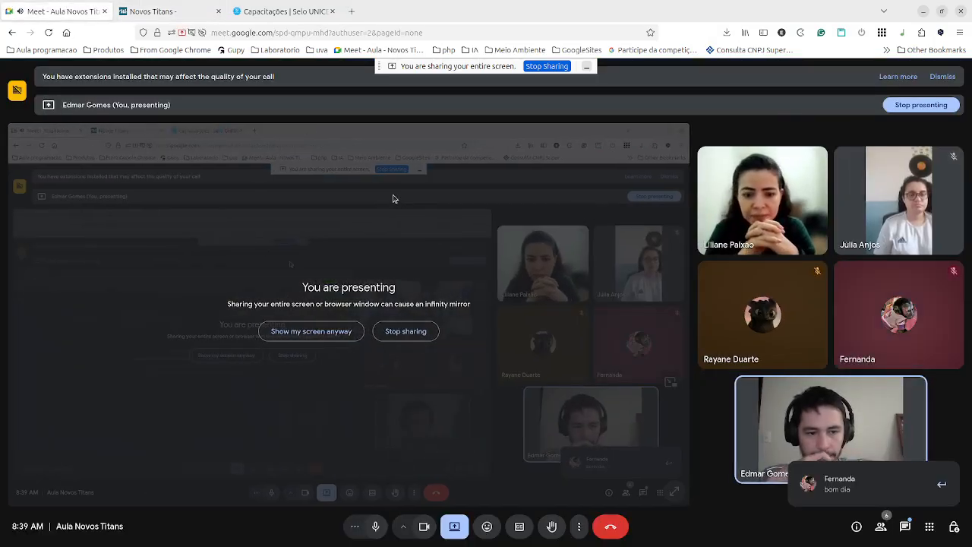
left_click(155, 12)
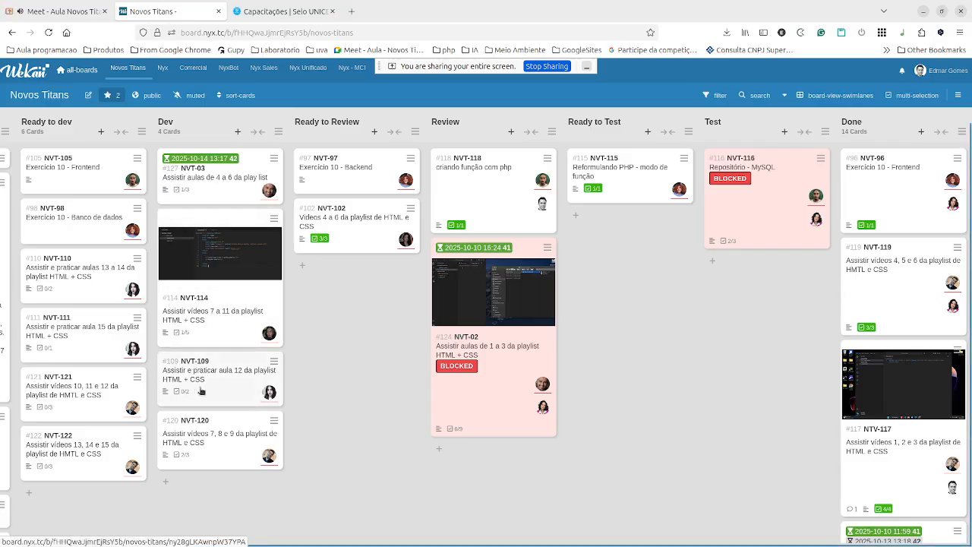
left_click(76, 12)
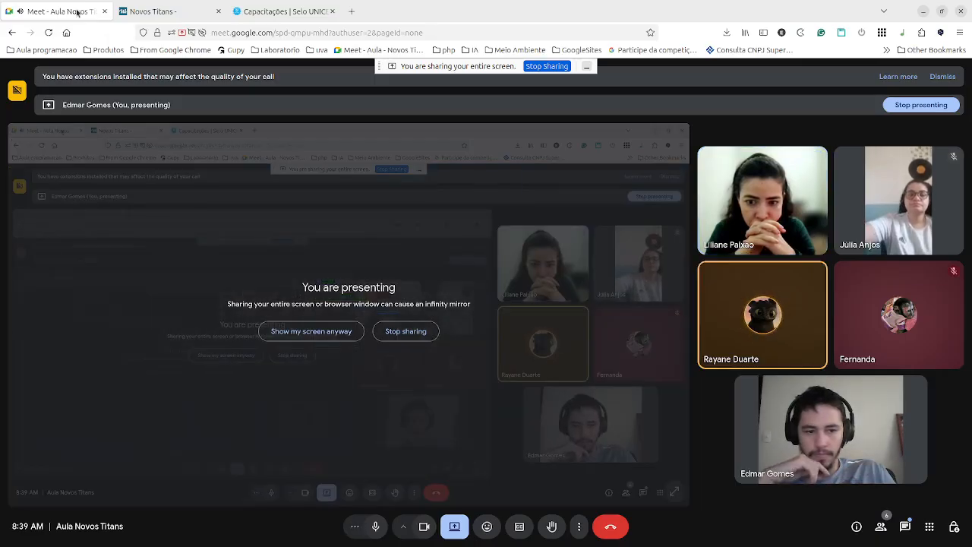
left_click(178, 12)
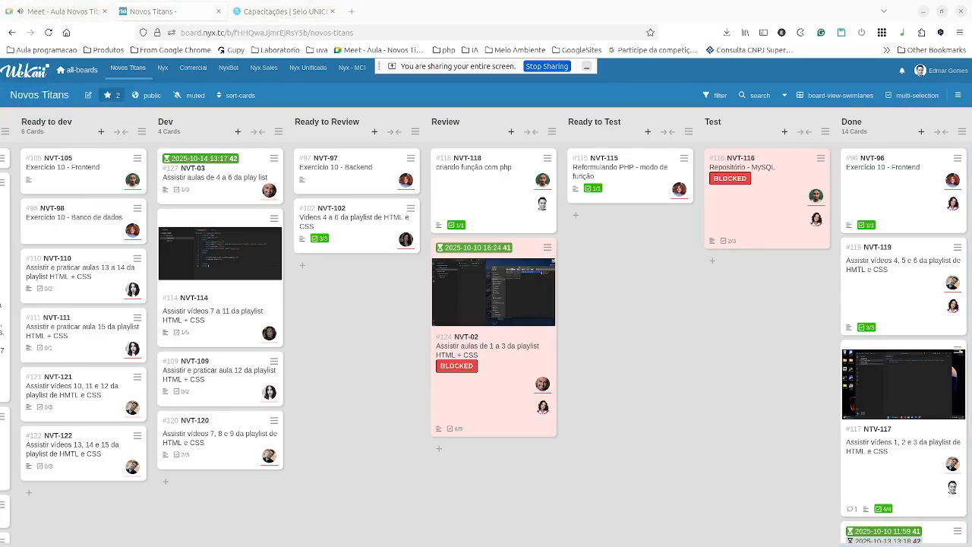
Maximize the terminal and change into projetos/acf/novos-titans/leticia-php.
left_click_drag(638, 2, 490, 159)
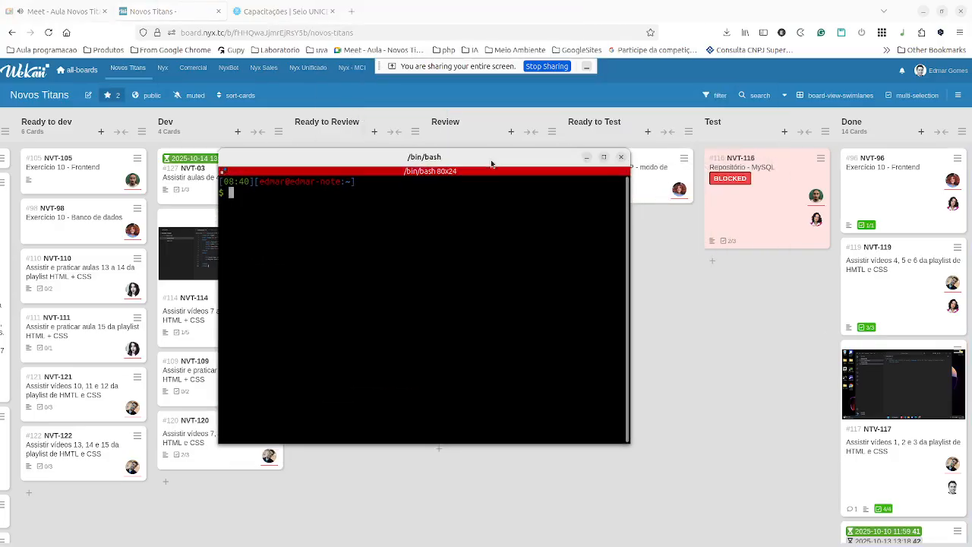
double_click(490, 160)
type("cd projetos/f")
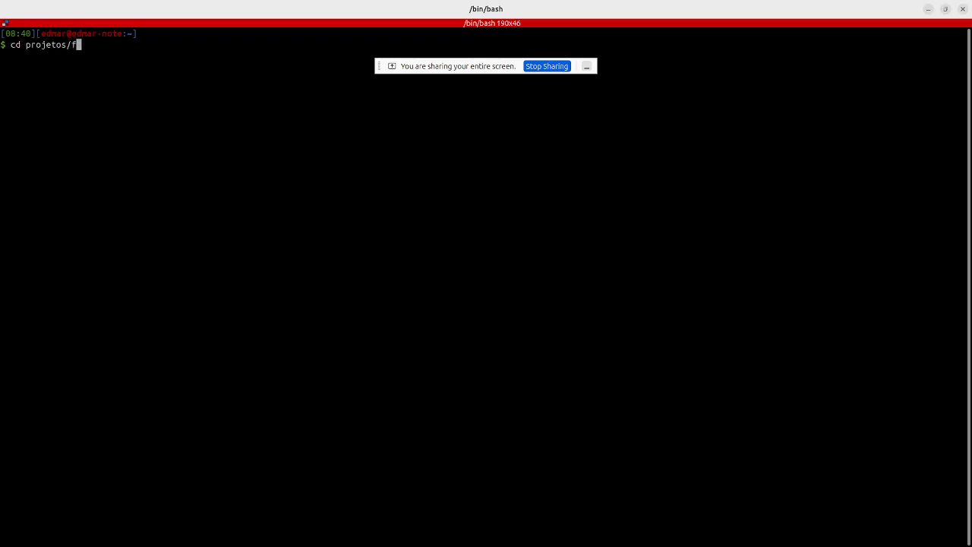
key("BackSpace")
type("acf/novos-titans/leticia-php/")
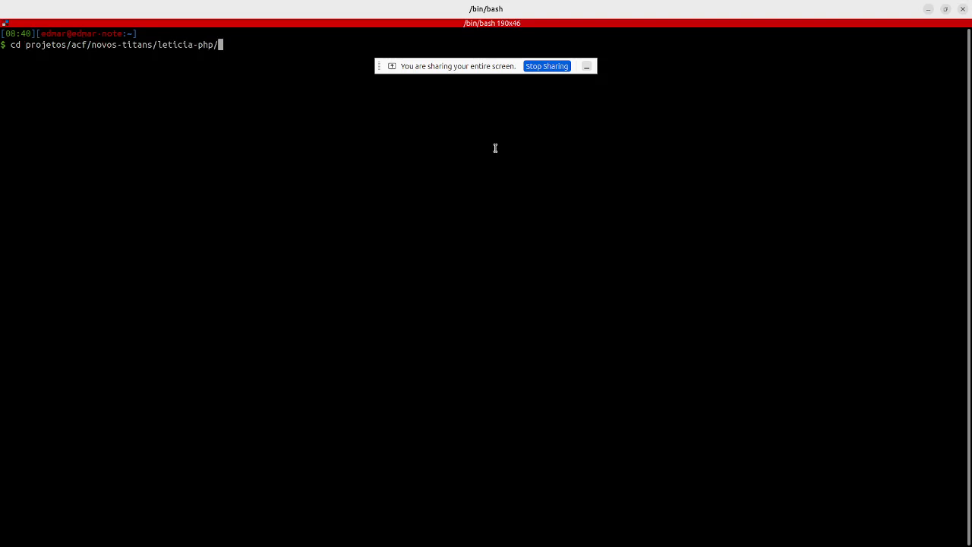
key("Return")
Run git pull origin main, git checkout ., pull again, then git status to list untracked files.
type("git pull")
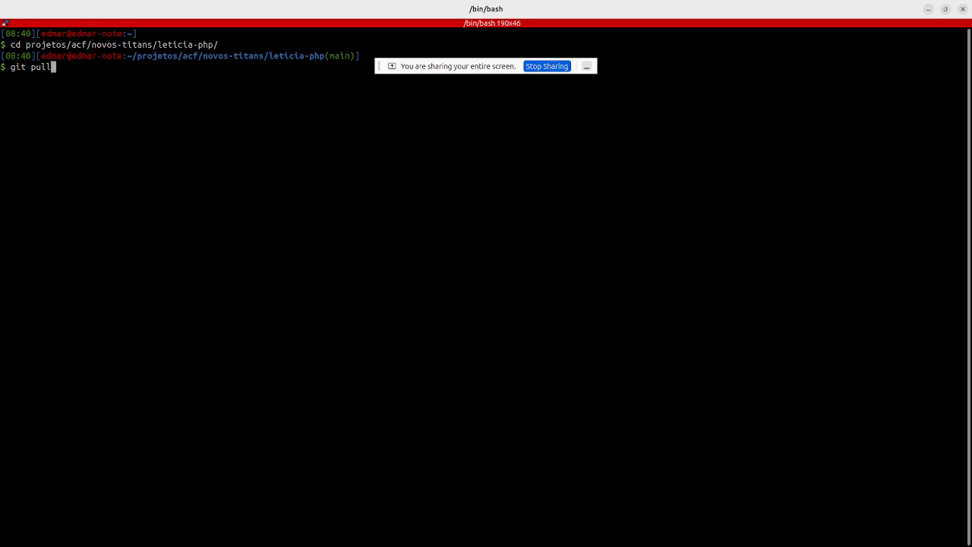
type(" origin main")
key("Return")
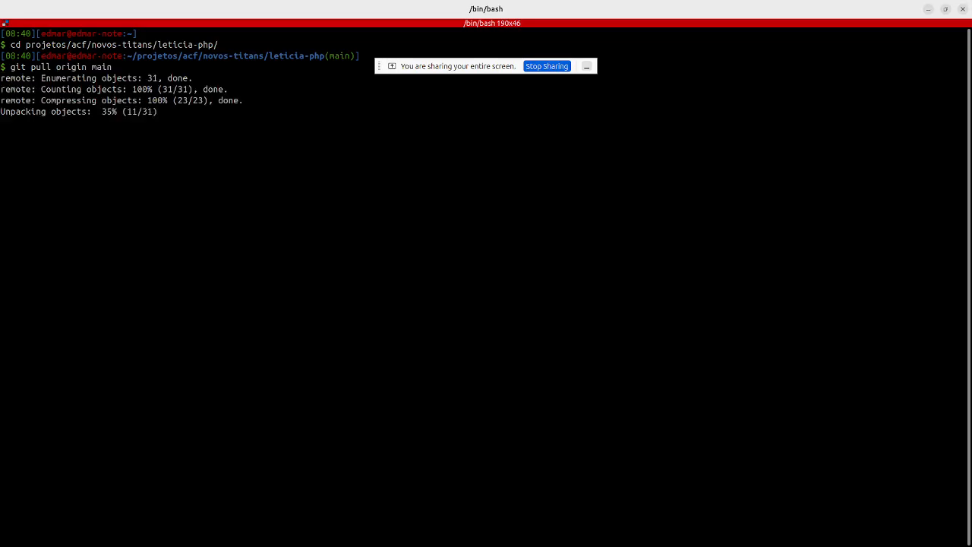
type("git checkout .")
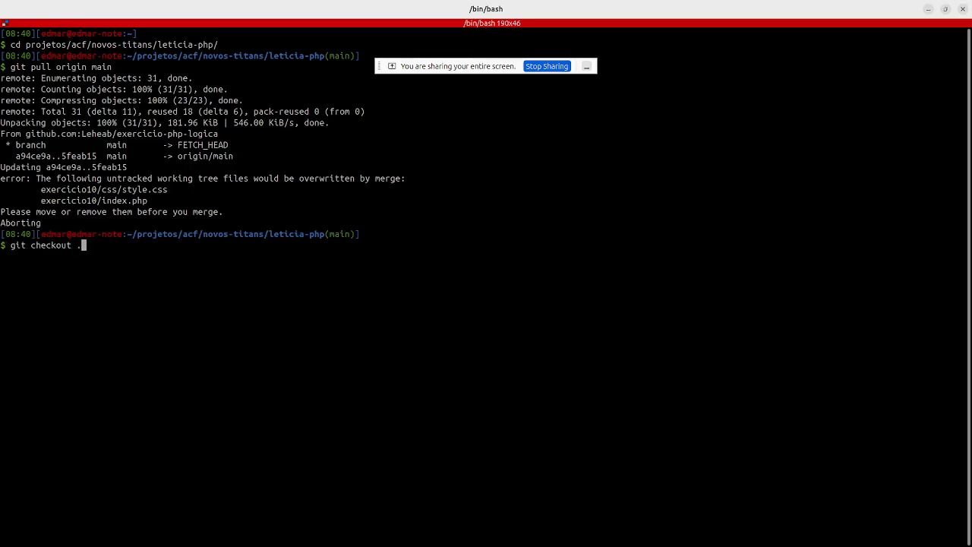
key("Return")
type("git pull origin main")
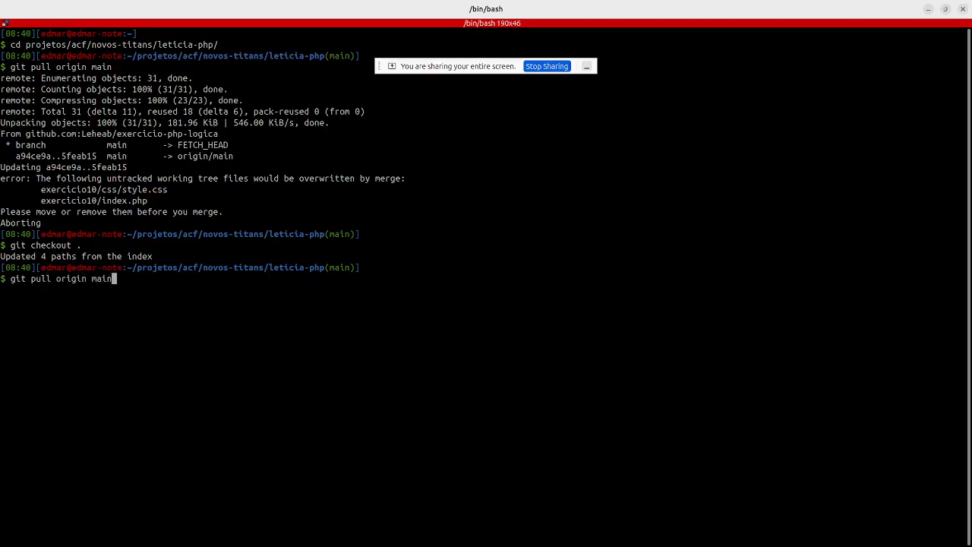
key("Return")
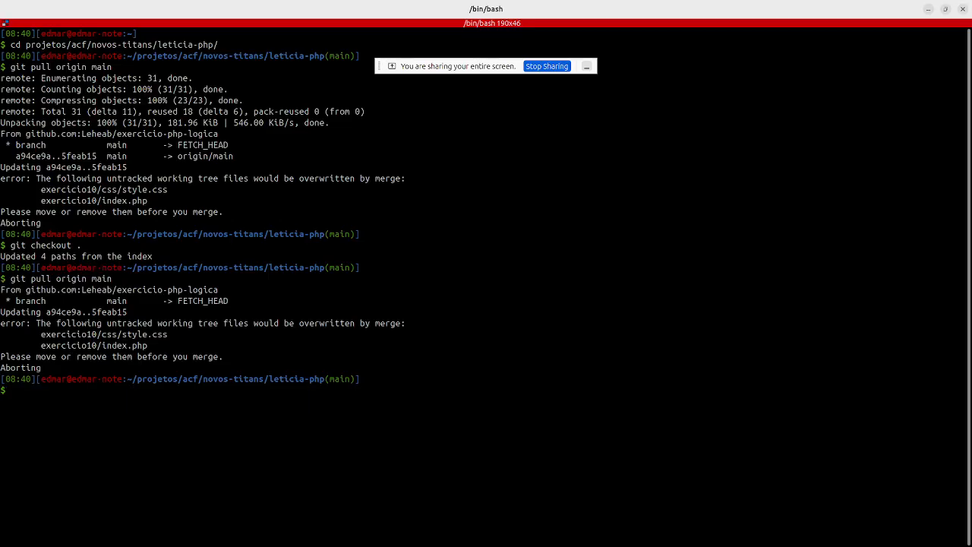
type("git status")
key("Return")
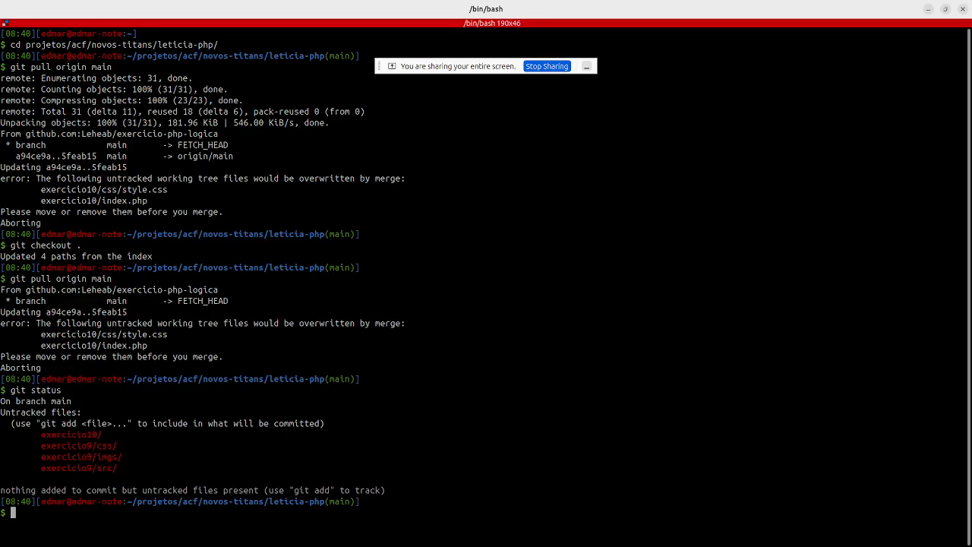
Delete the local exercicio10 folder with sudo rm exercicio10 -R and pull origin main again.
type("r")
key("BackSpace")
type("sudo rm exercicio10 -R")
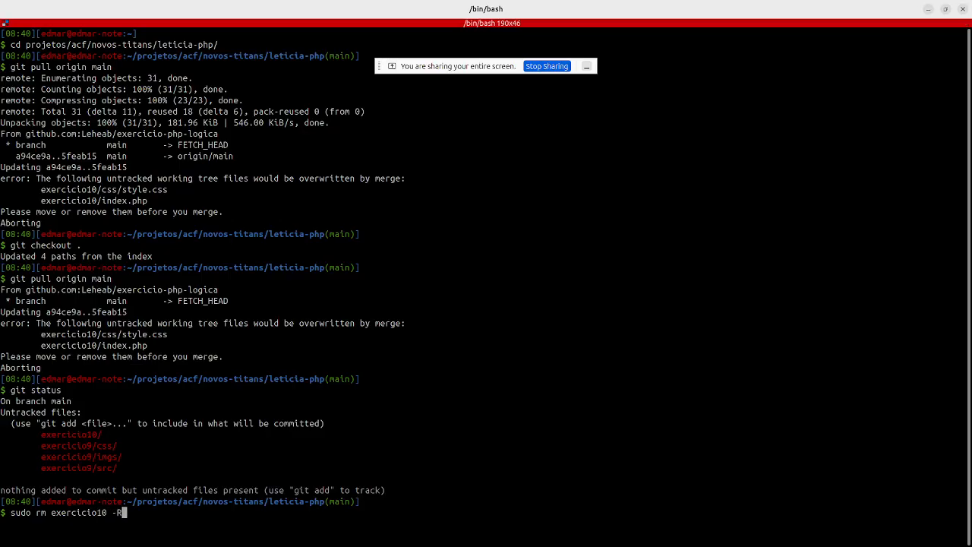
key("Return")
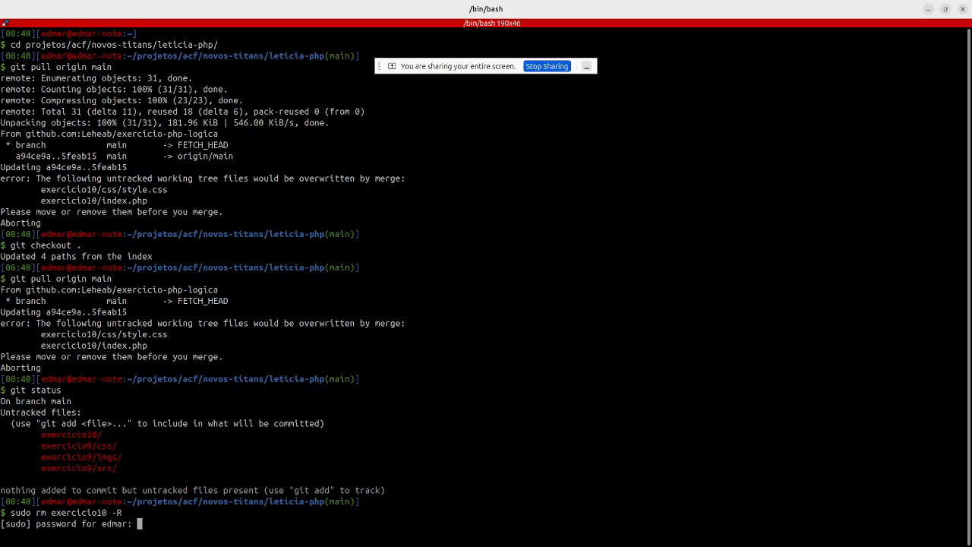
key("Return")
type("git ")
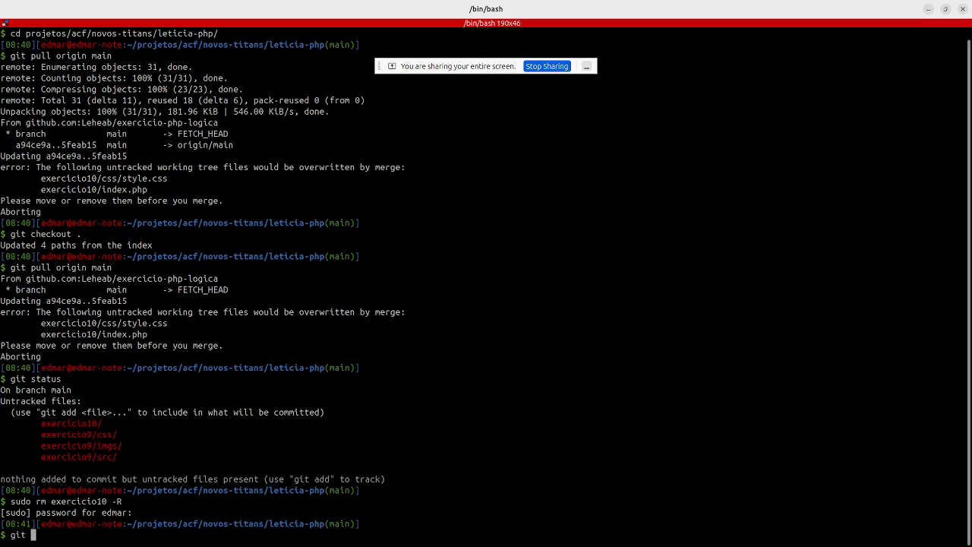
type("pull origin main")
key("Return")
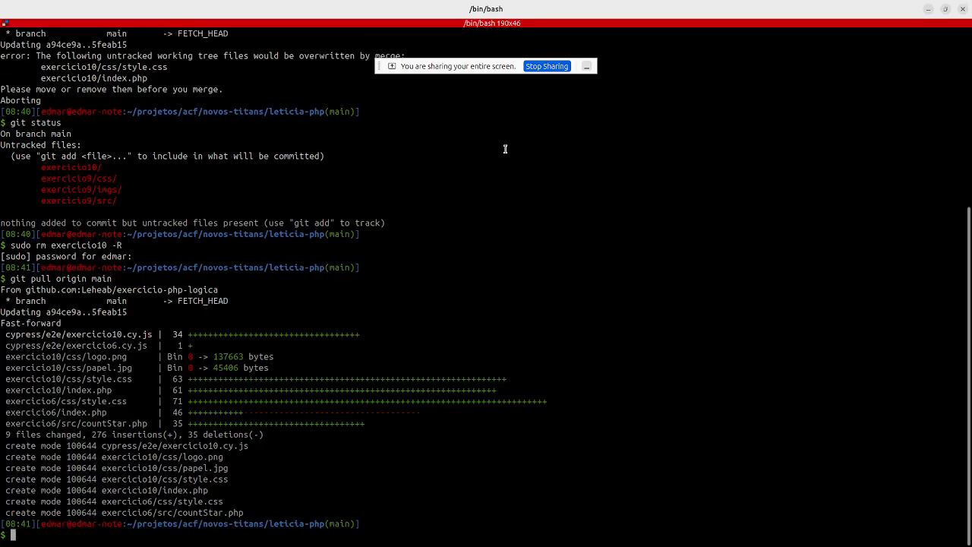
Start the containers with docker compose up after make up fails, and open a second terminal tab.
key("ctrl+plus")
key("ctrl+plus")
key("ctrl+plus")
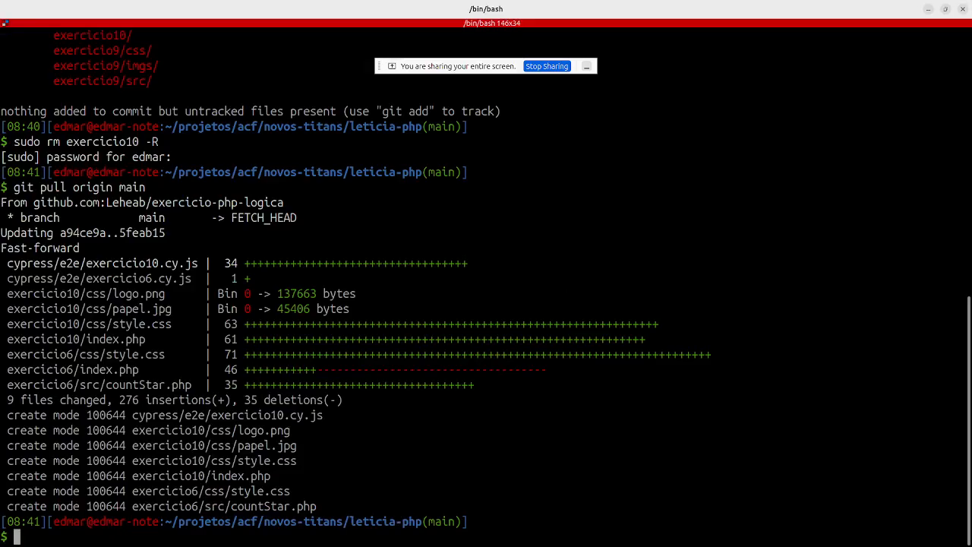
type("make up")
key("Return")
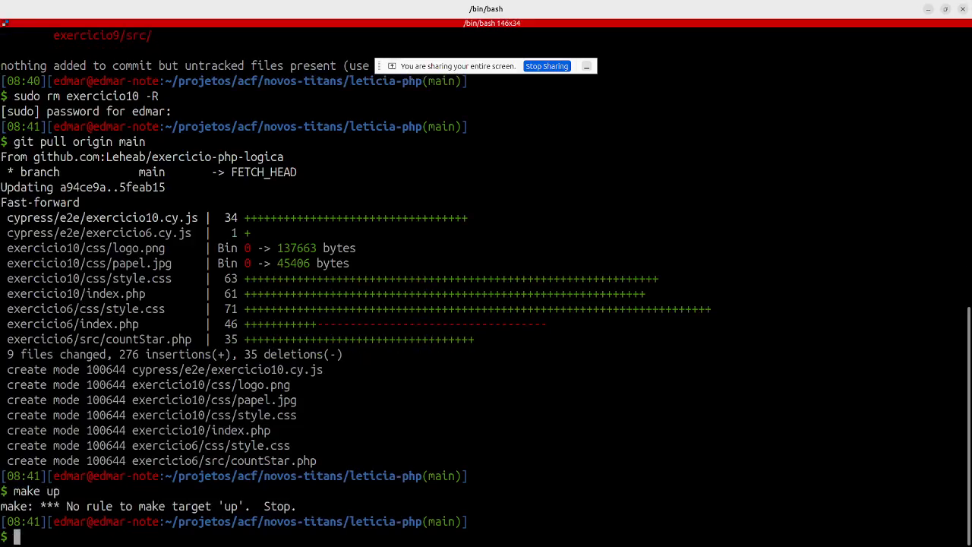
type("make")
key("BackSpace")
key("BackSpace")
key("BackSpace")
key("BackSpace")
type("docker compose up")
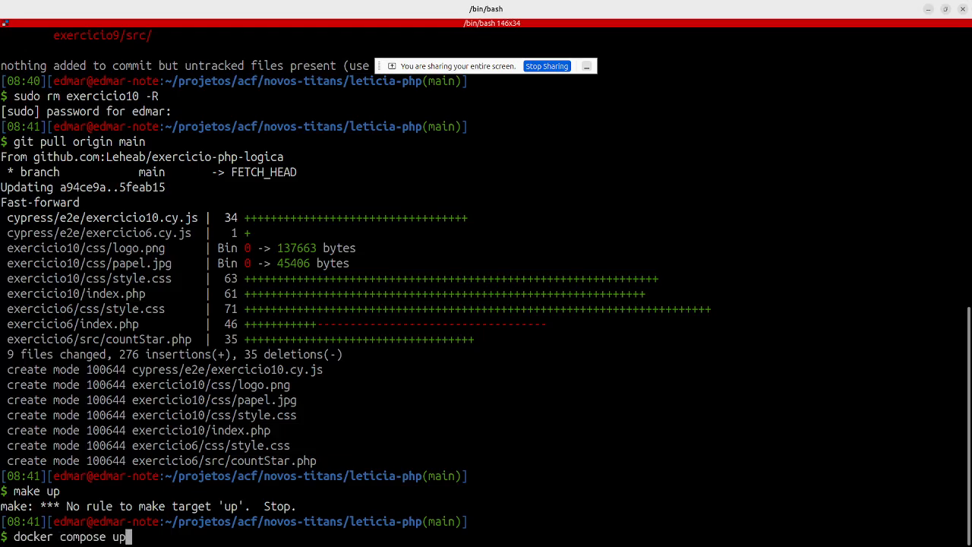
key("Return")
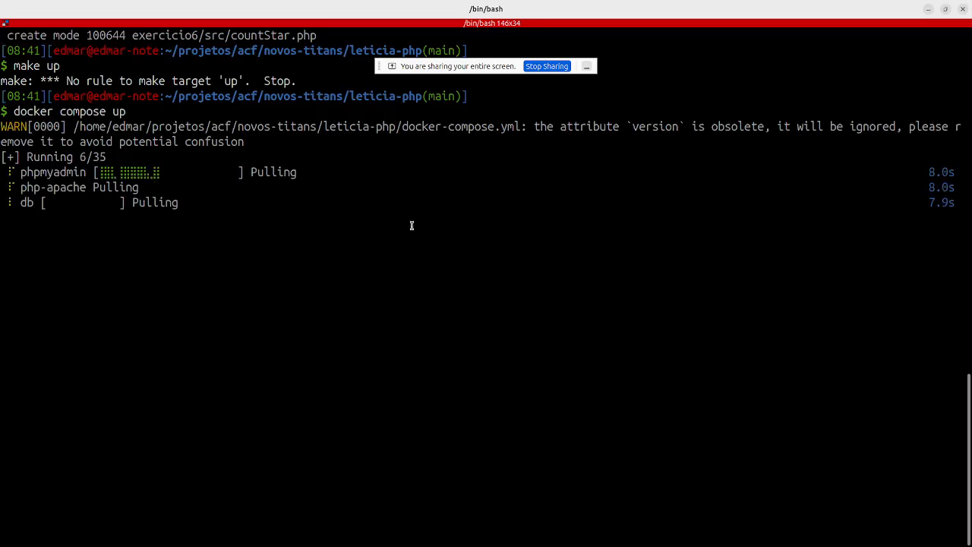
key("ctrl+shift+t")
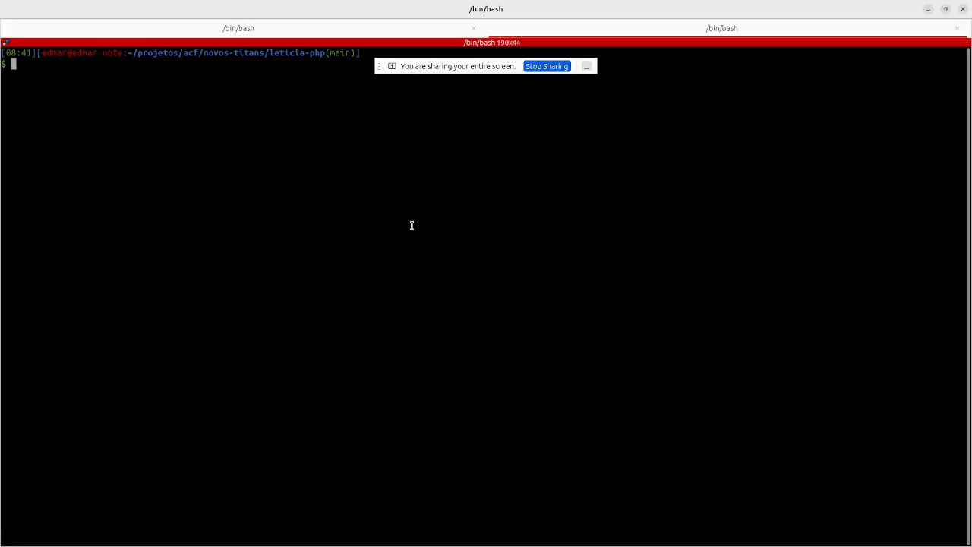
Open the project with code . and expand the exercicio10 and css folders in the explorer.
type("code .")
key("Return")
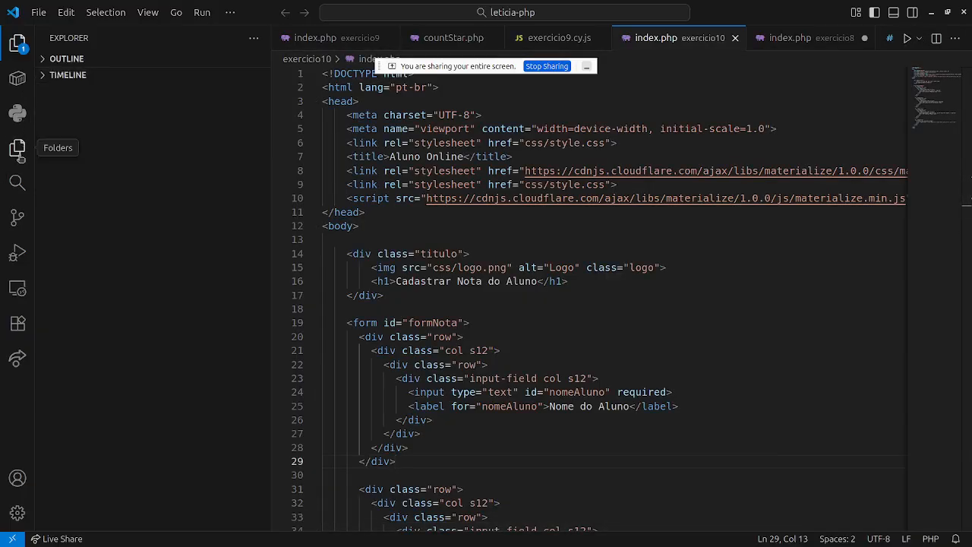
left_click(19, 151)
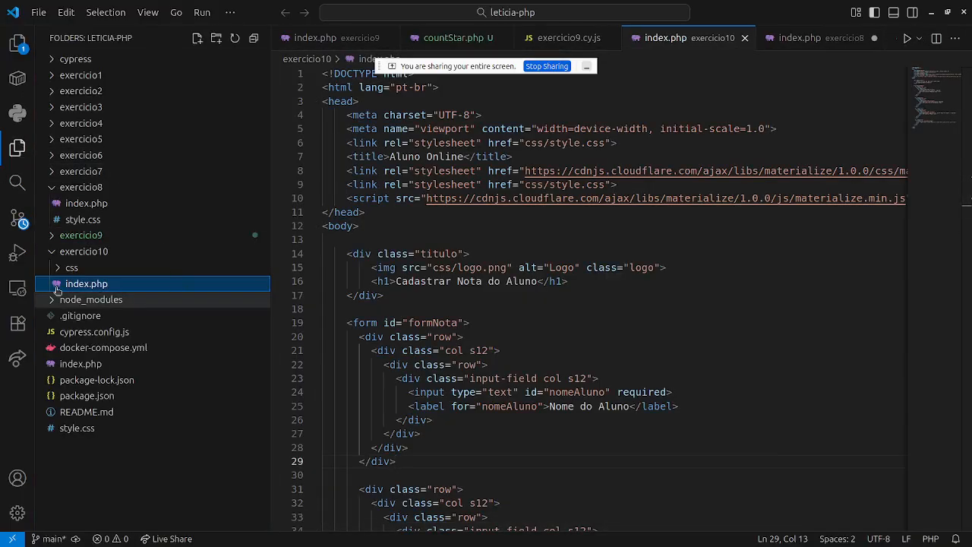
left_click(48, 253)
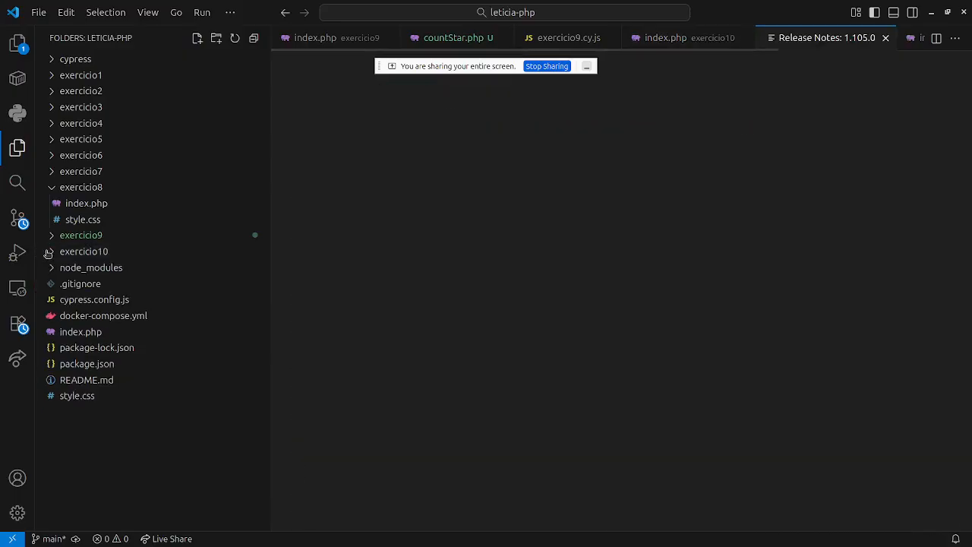
left_click(47, 253)
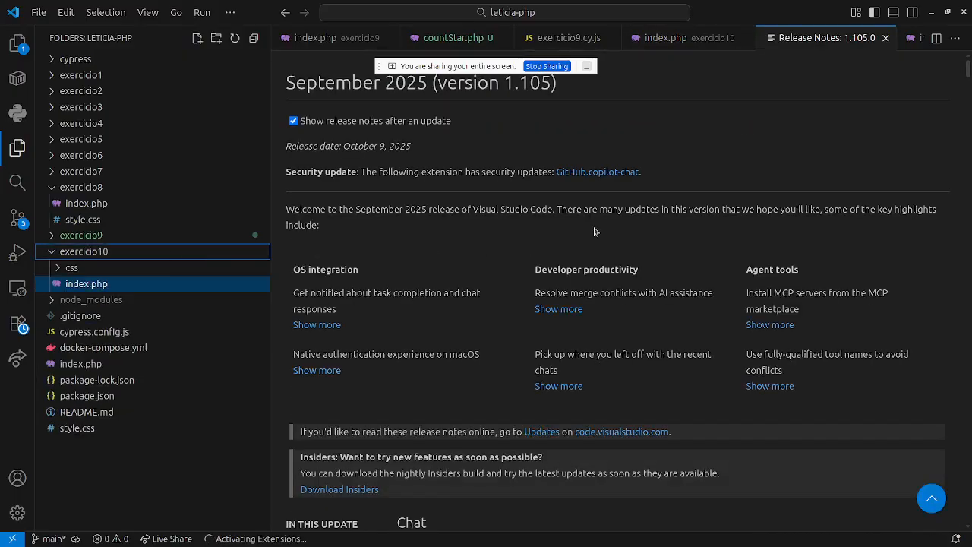
left_click(65, 268)
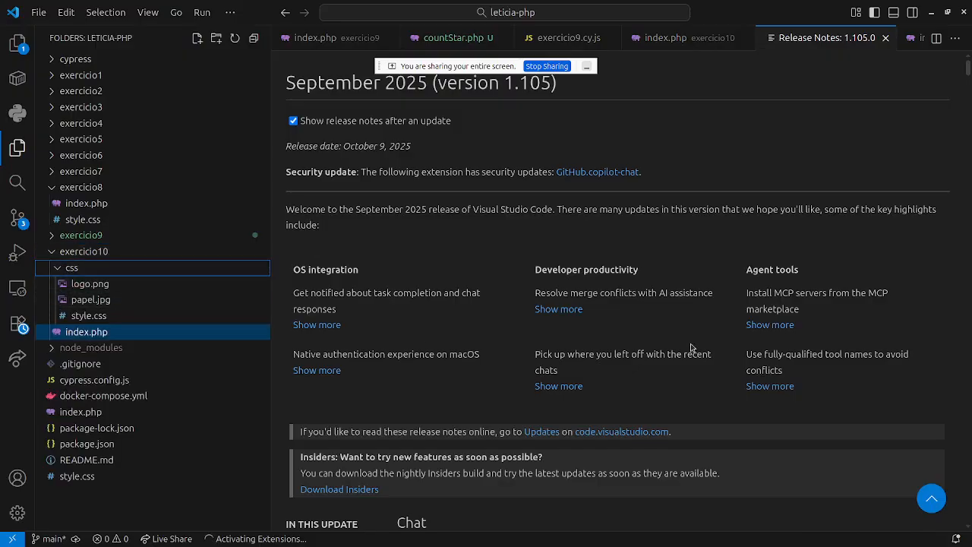
Close the Release Notes tab and return to the terminal tab running docker compose.
key("alt")
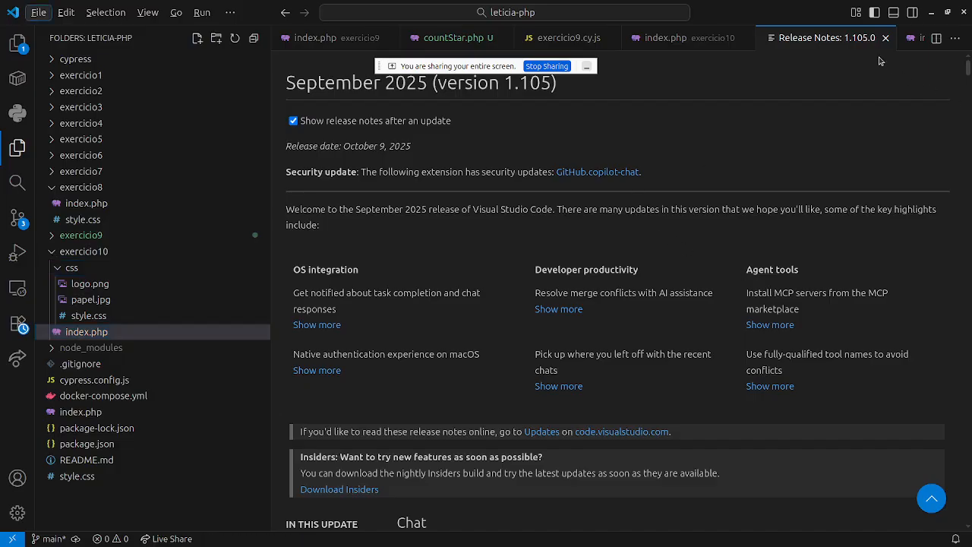
left_click(885, 38)
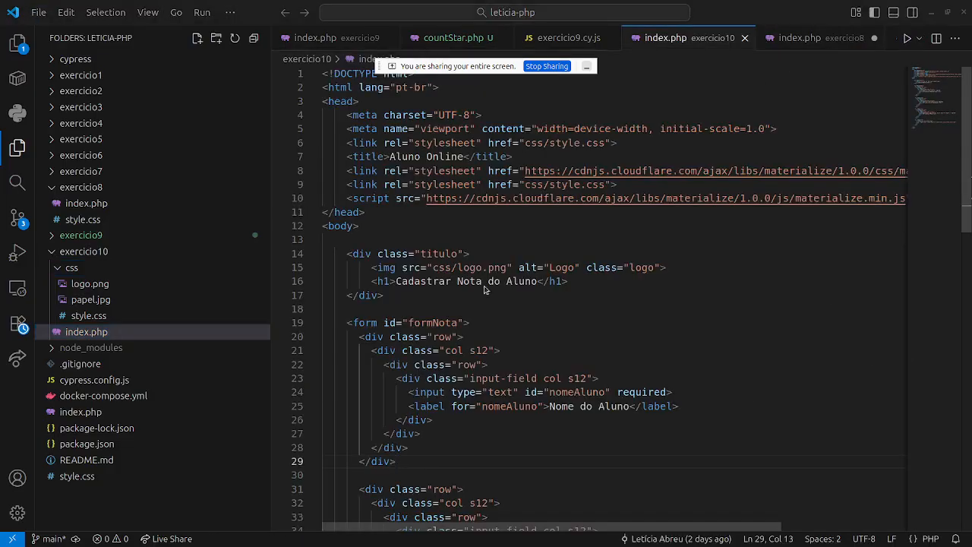
key("alt+Tab")
left_click(277, 26)
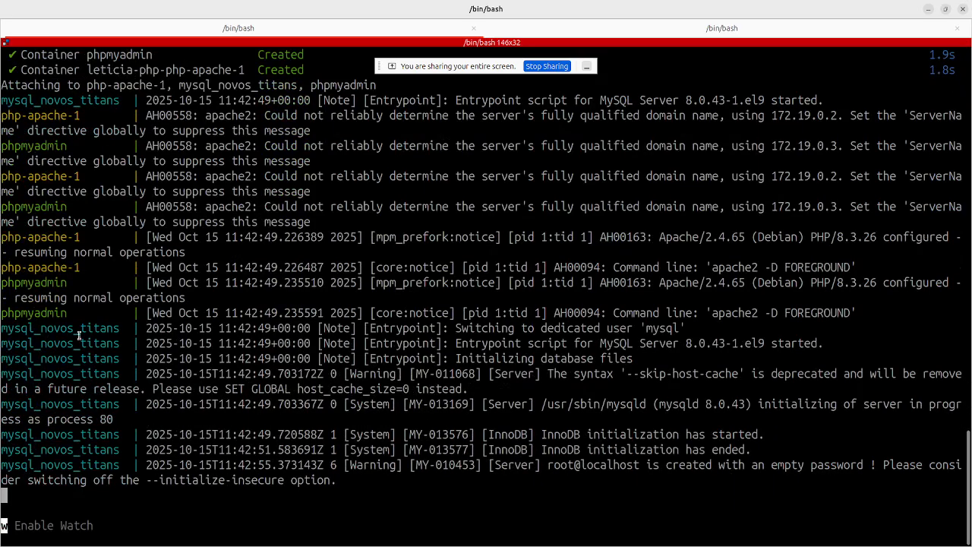
Open README.md in the editor and run npm install in the second terminal session.
left_click(541, 32)
key("ctrl+plus")
key("ctrl+plus")
key("ctrl+plus")
key("ctrl+plus")
key("ctrl+plus")
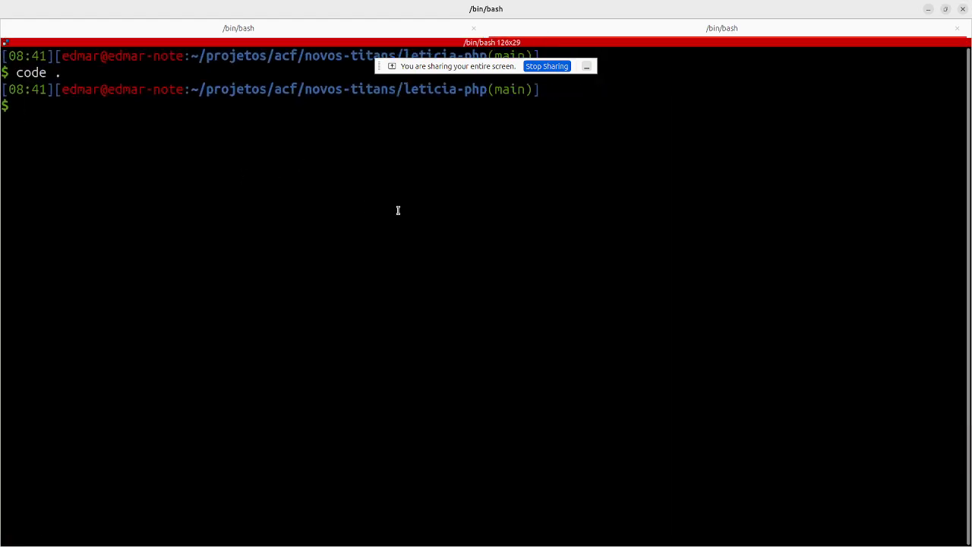
key("alt+Tab")
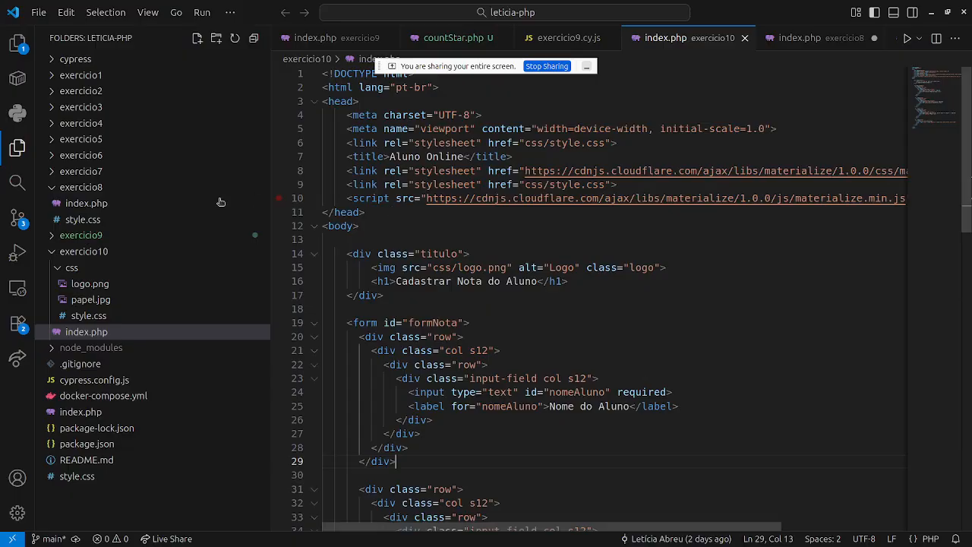
left_click(80, 459)
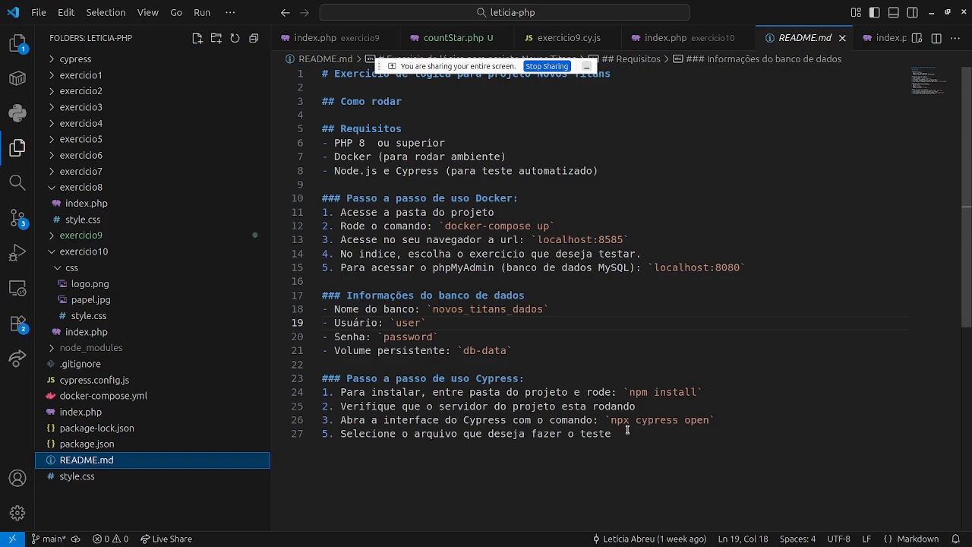
key("alt+Tab")
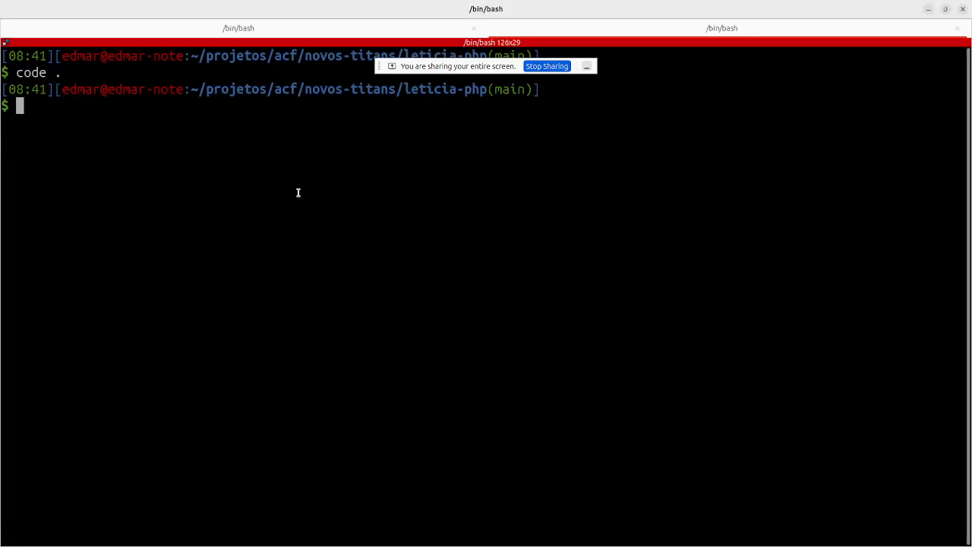
type("npm install")
key("Return")
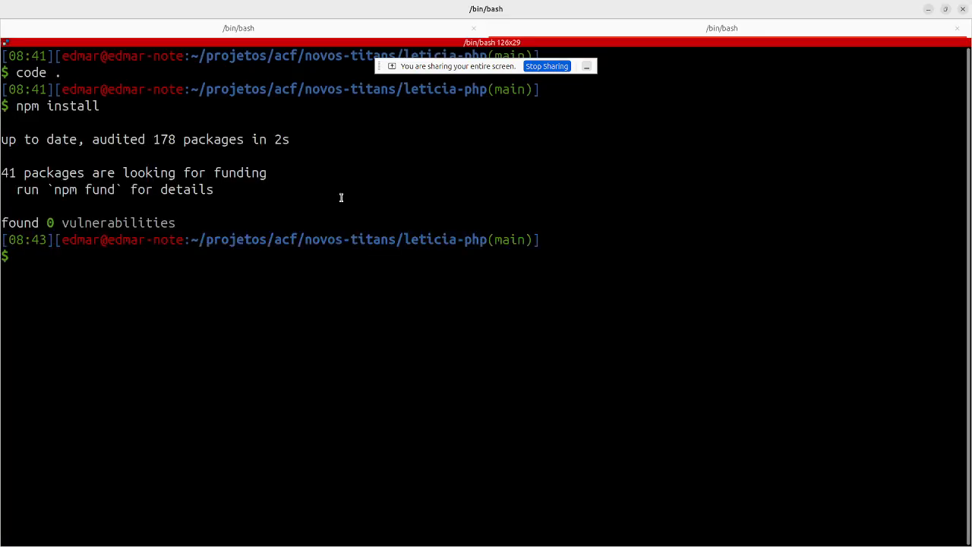
Run npm cypress open, get the Unknown command error, and recall the command for editing.
key("alt+Tab")
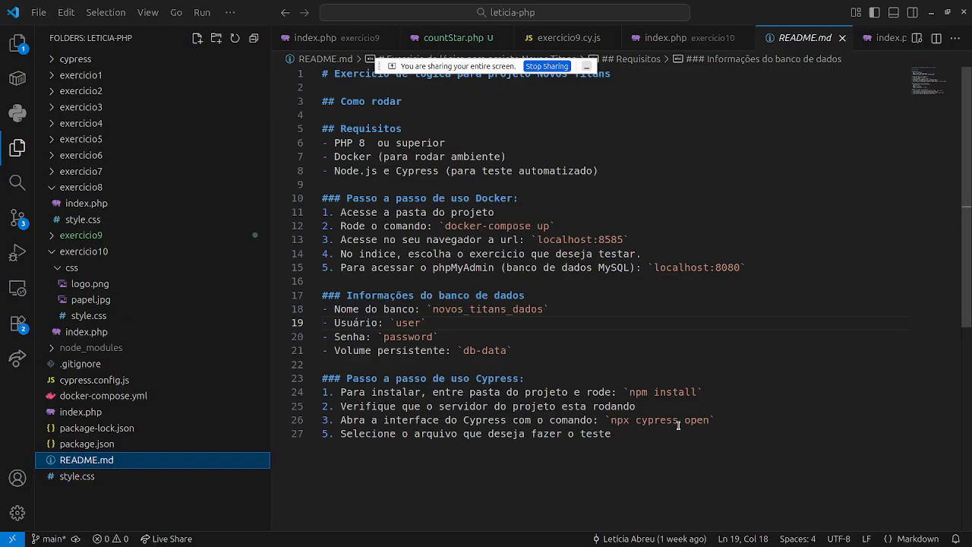
key("alt+Tab")
type("npm ")
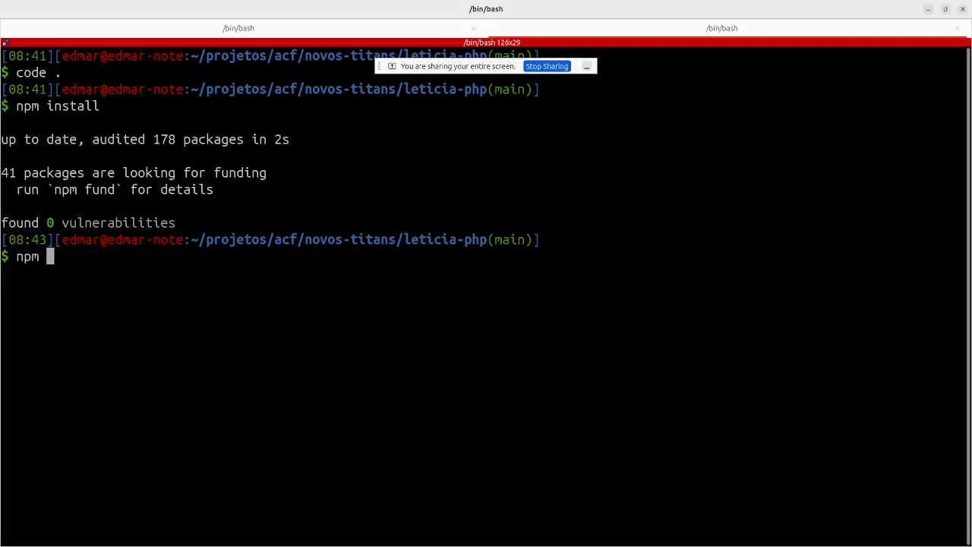
type("cypress open")
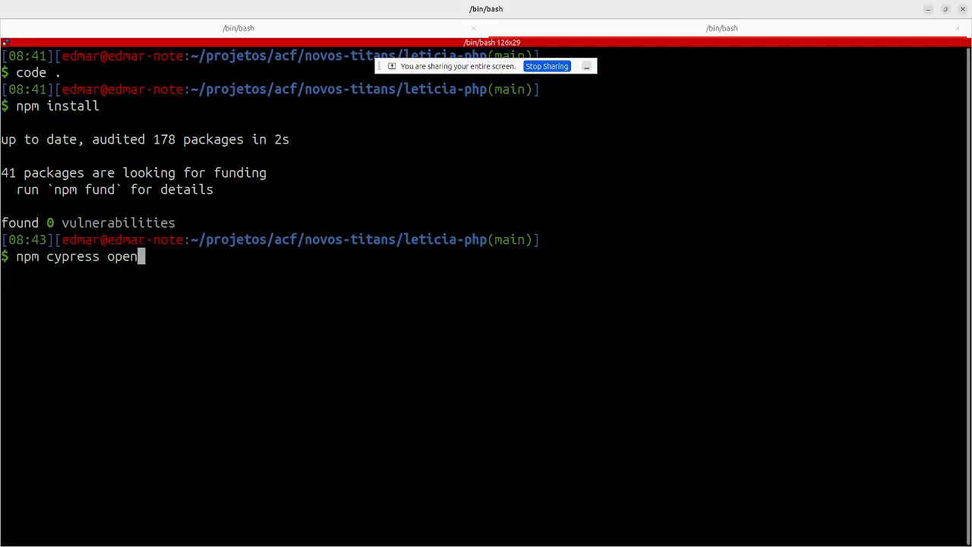
key("Return")
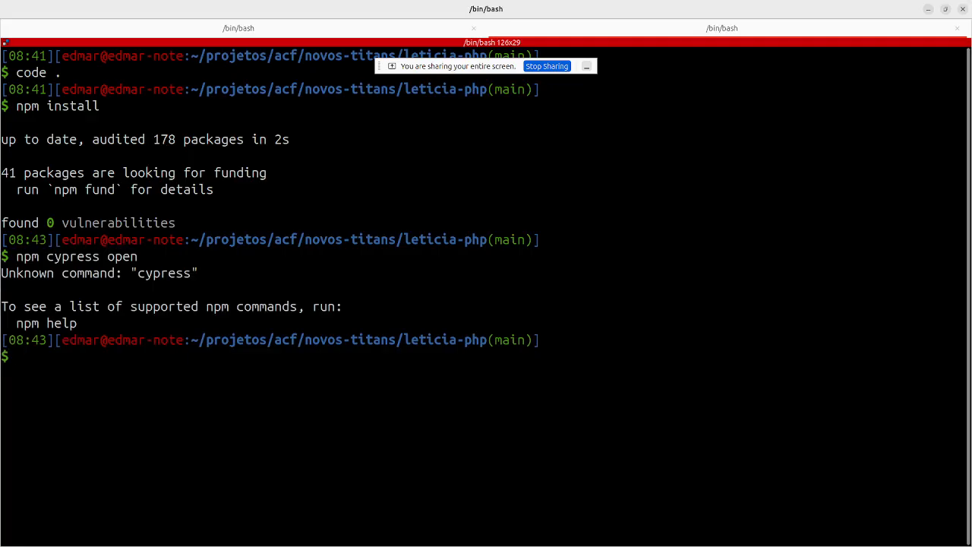
key("Up")
key("Left")
key("Left")
key("Left")
key("Left")
key("Left")
key("Left")
key("Left")
key("Left")
key("Left")
key("Left")
key("Left")
key("Left")
key("Left")
Run npx cypress open and start E2E Testing in the Electron browser.
type("x")
key("Return")
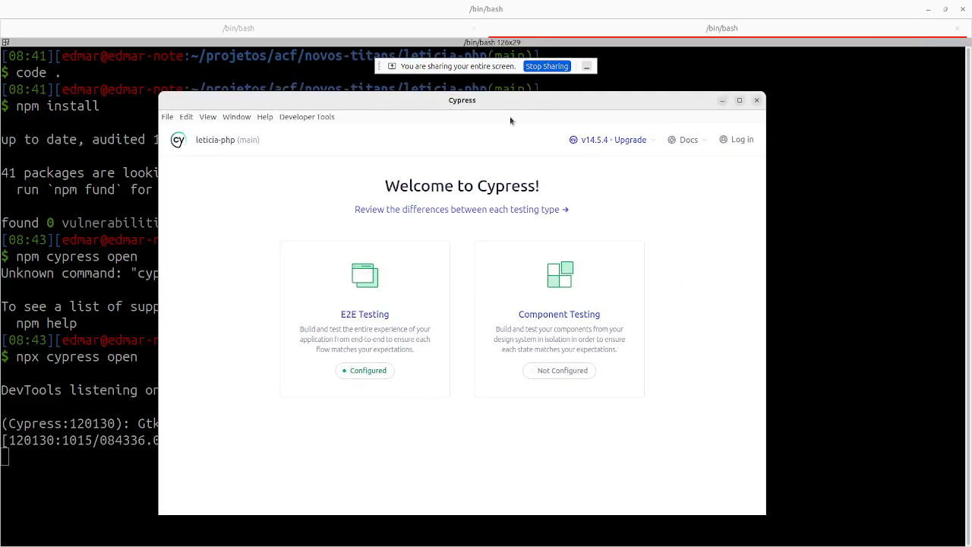
left_click(372, 311)
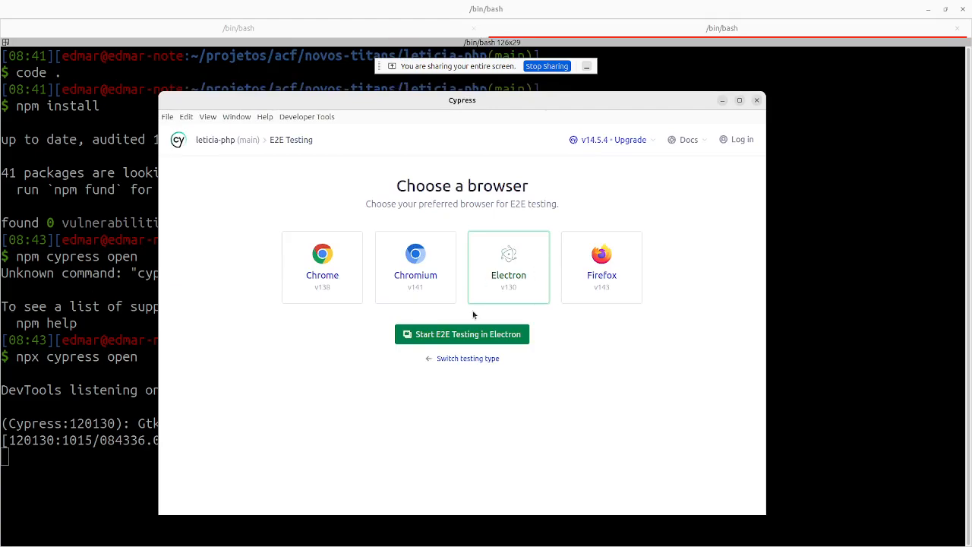
left_click(458, 335)
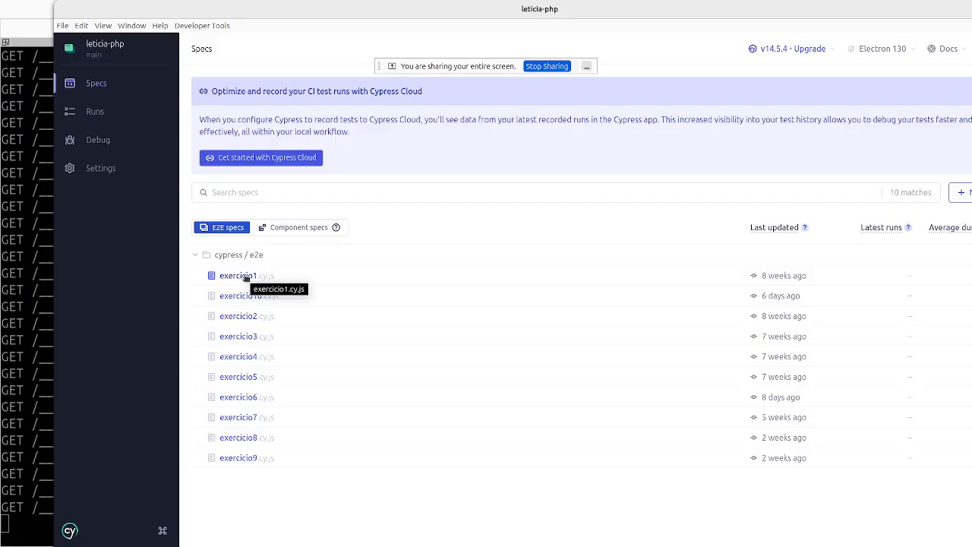
Return to the Specs list, maximize the Cypress window, and run the exercicio10 spec.
left_click(97, 112)
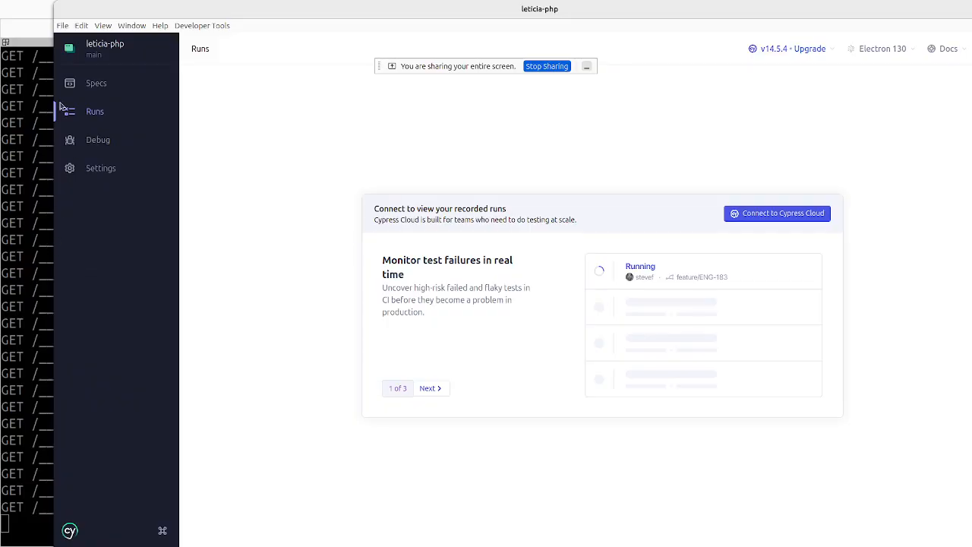
left_click(85, 84)
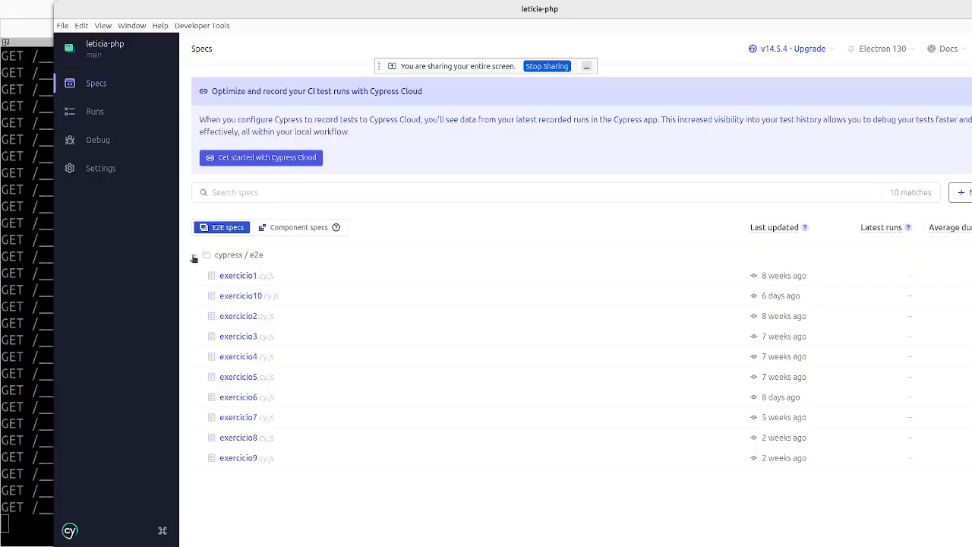
left_click(195, 256)
left_click(195, 256)
right_click(214, 258)
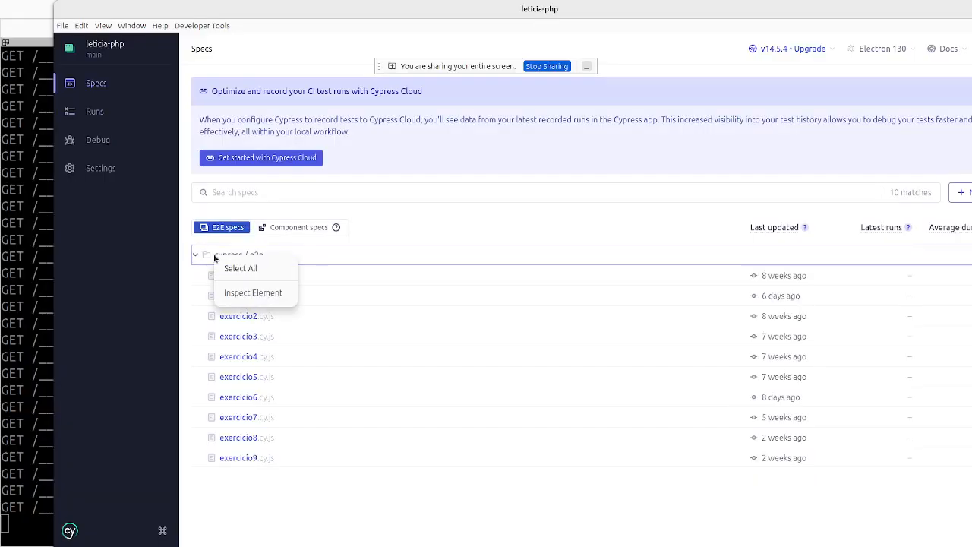
left_click(257, 268)
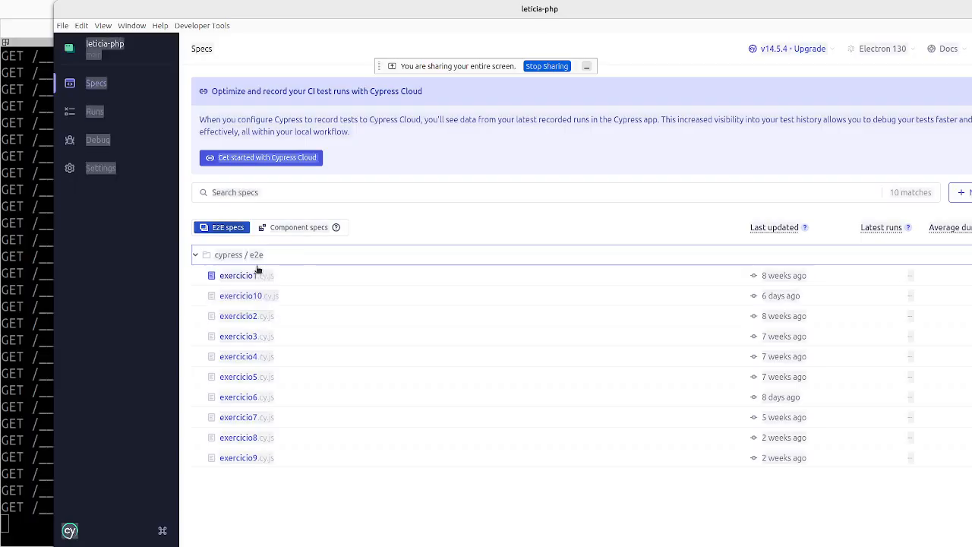
left_click(439, 192)
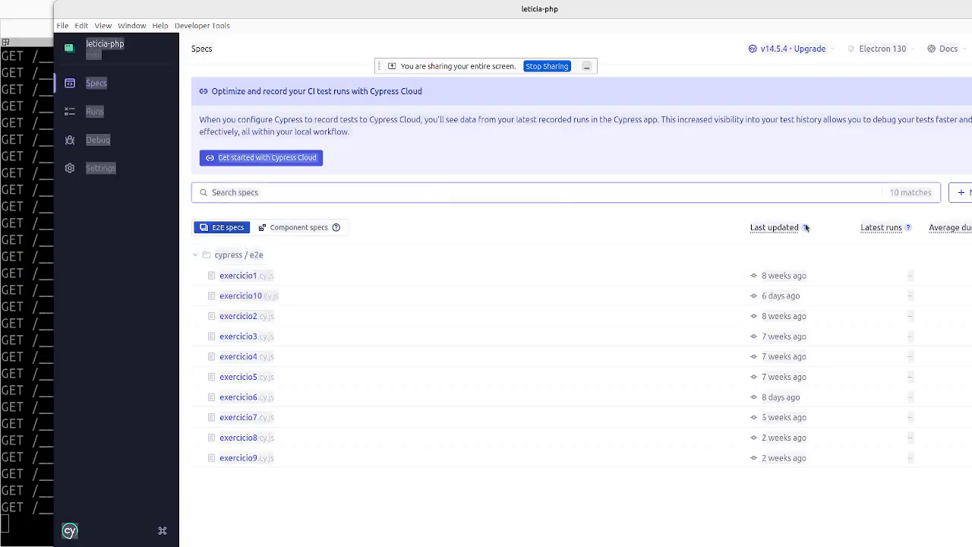
double_click(700, 3)
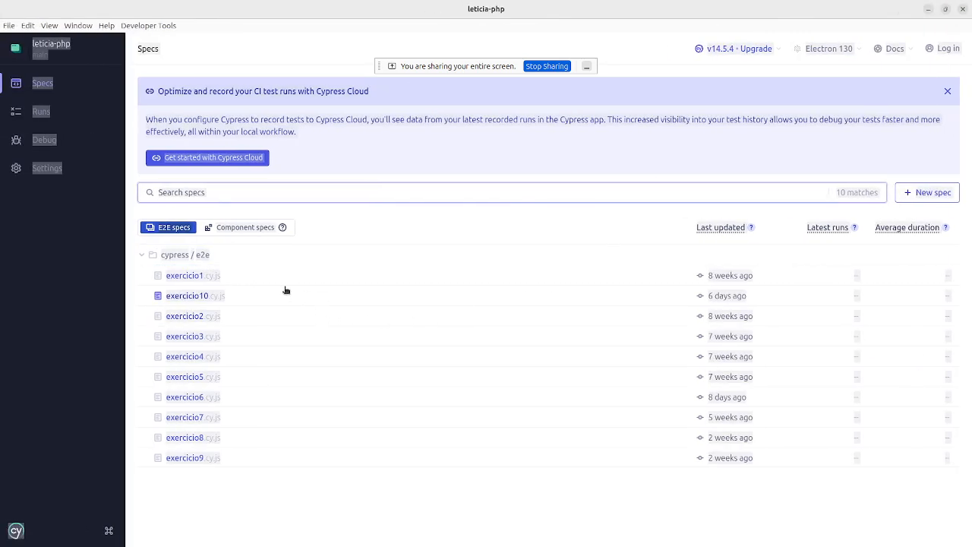
left_click(183, 296)
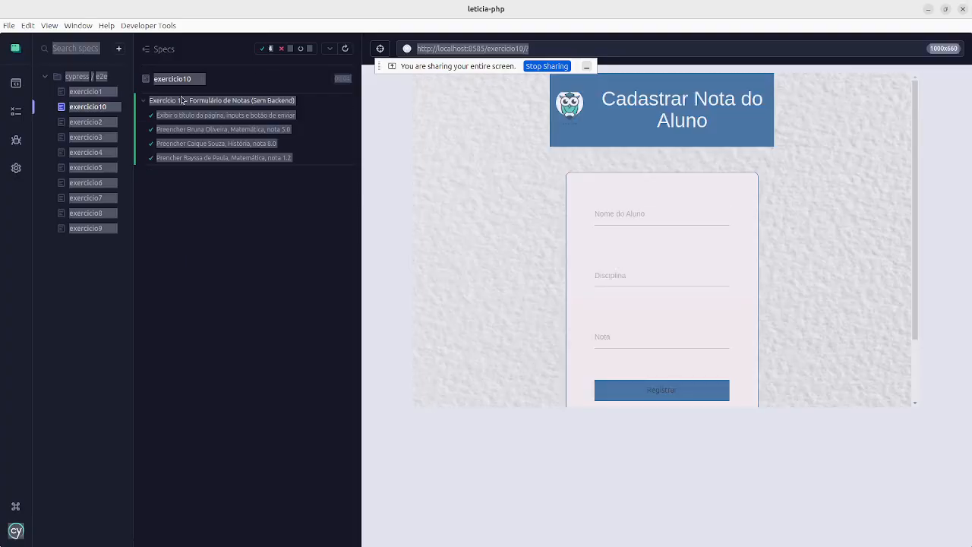
Run the exercicio1 through exercicio6 specs in turn, then switch to the Wekan board.
left_click(95, 91)
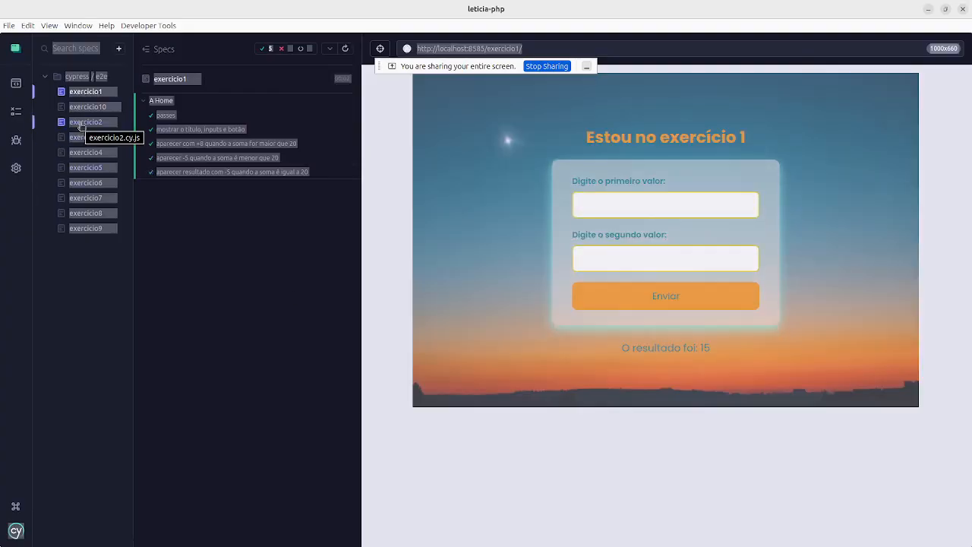
left_click(96, 123)
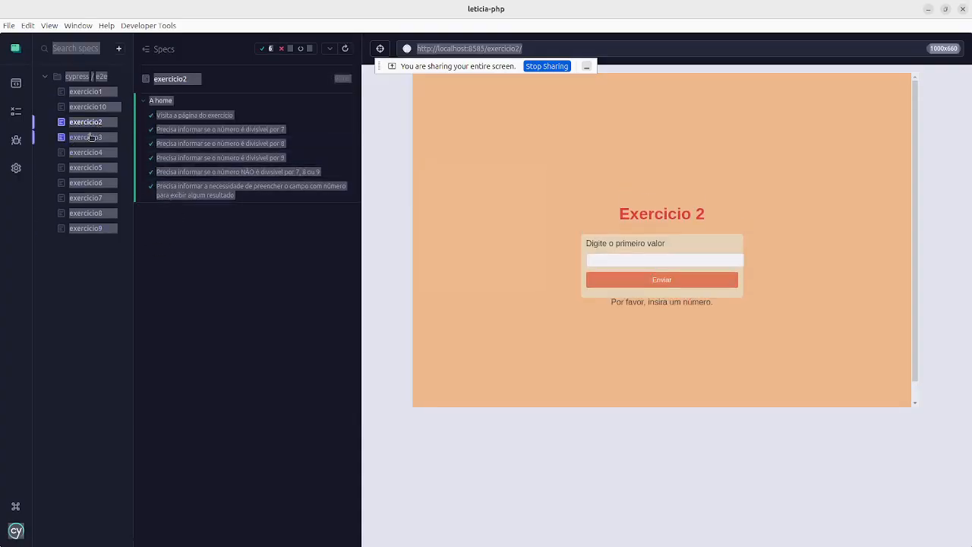
left_click(91, 137)
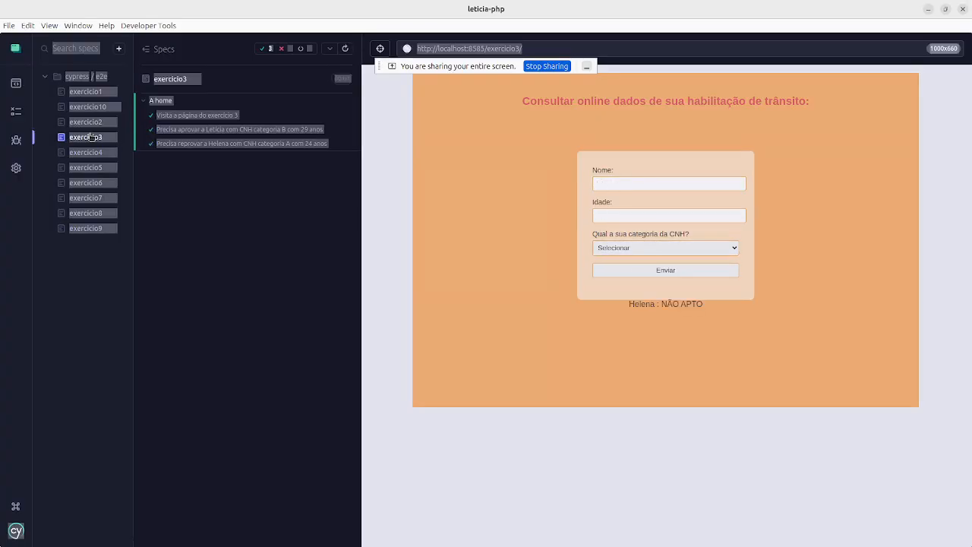
left_click(85, 154)
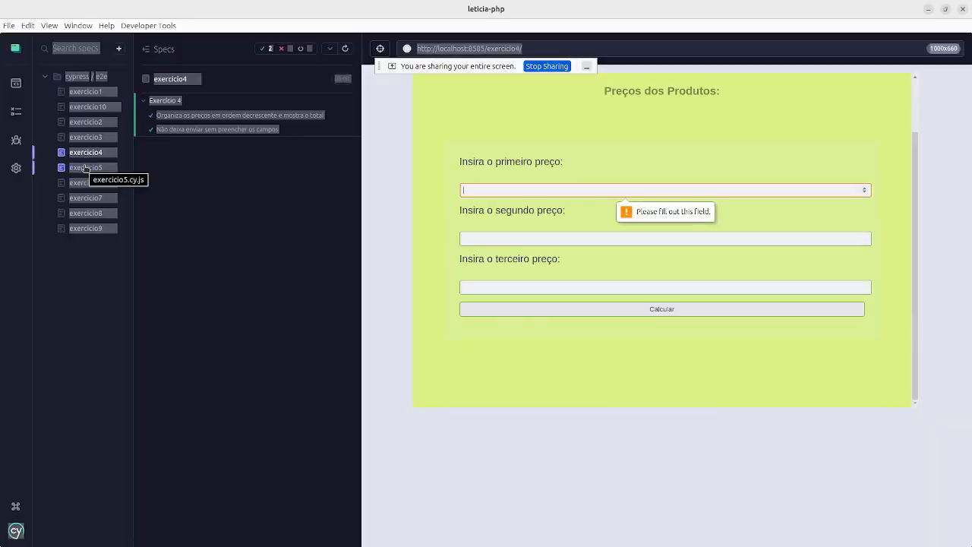
left_click(88, 168)
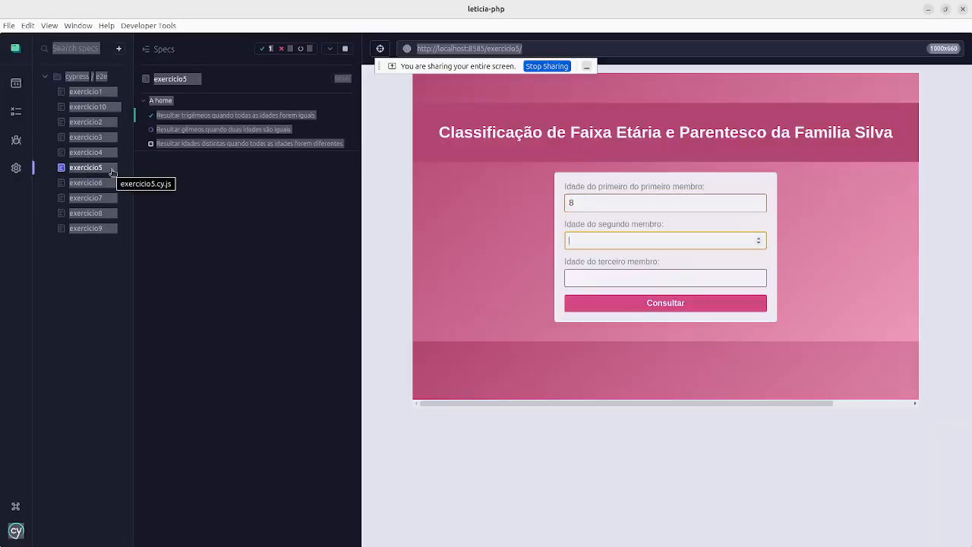
left_click(95, 183)
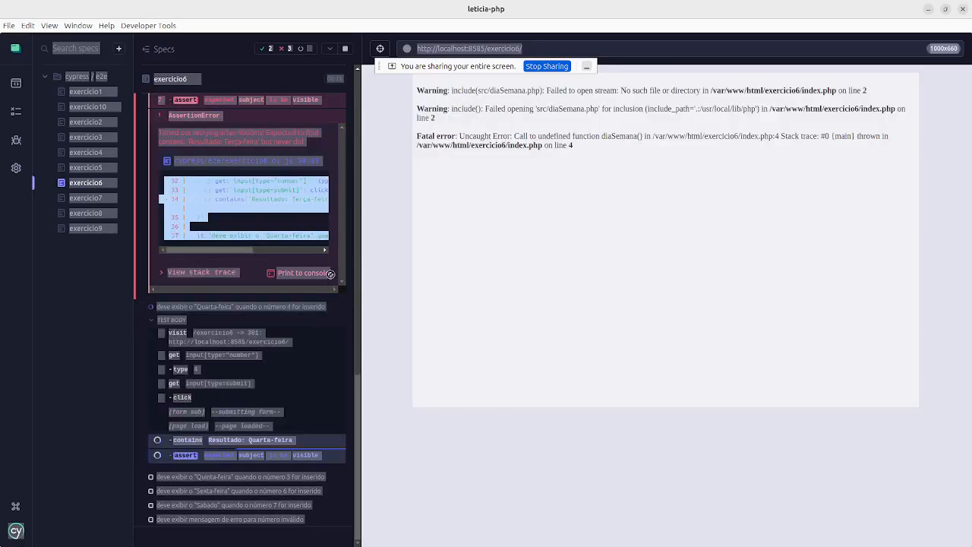
key("alt+Tab")
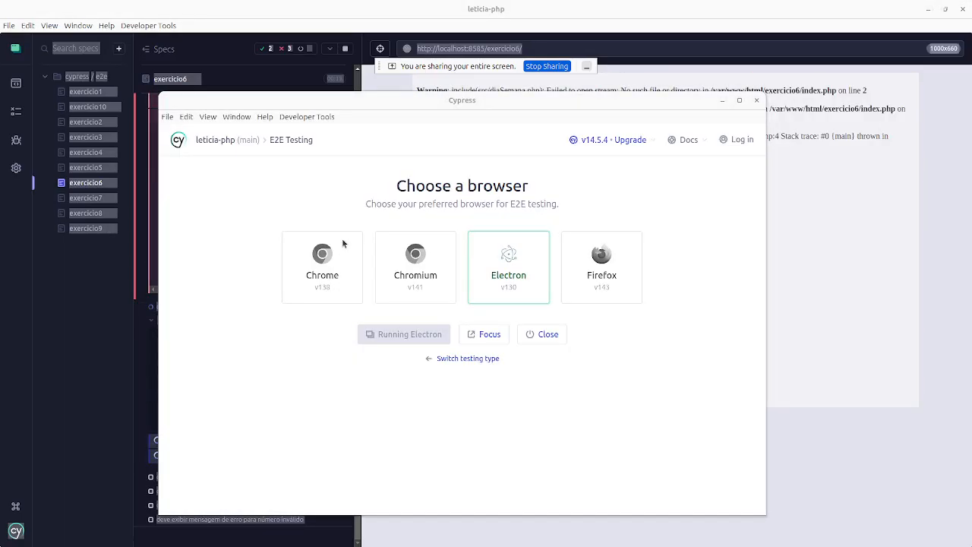
key("alt+Tab")
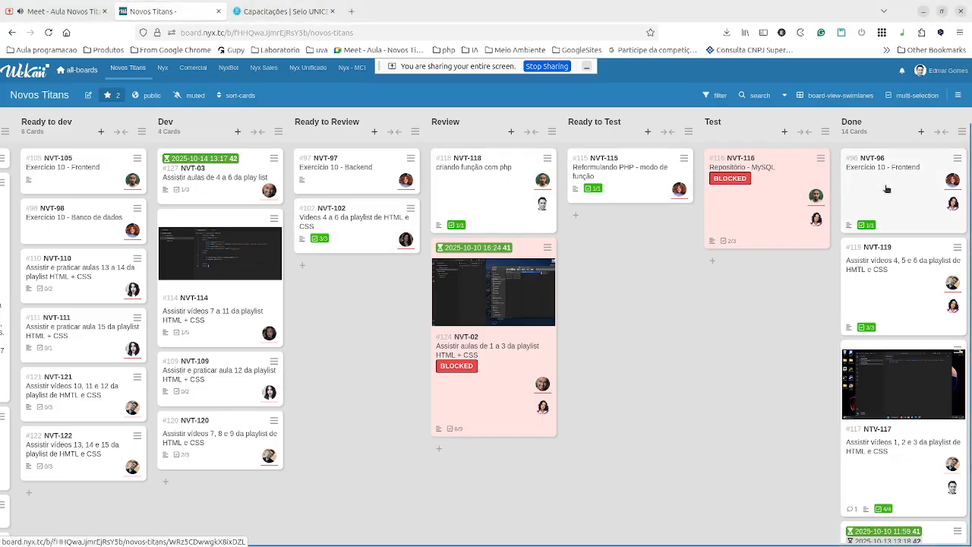
Open card NVT-115 and check its pull request #33 link in a new tab.
scroll(887, 188, "down", 2)
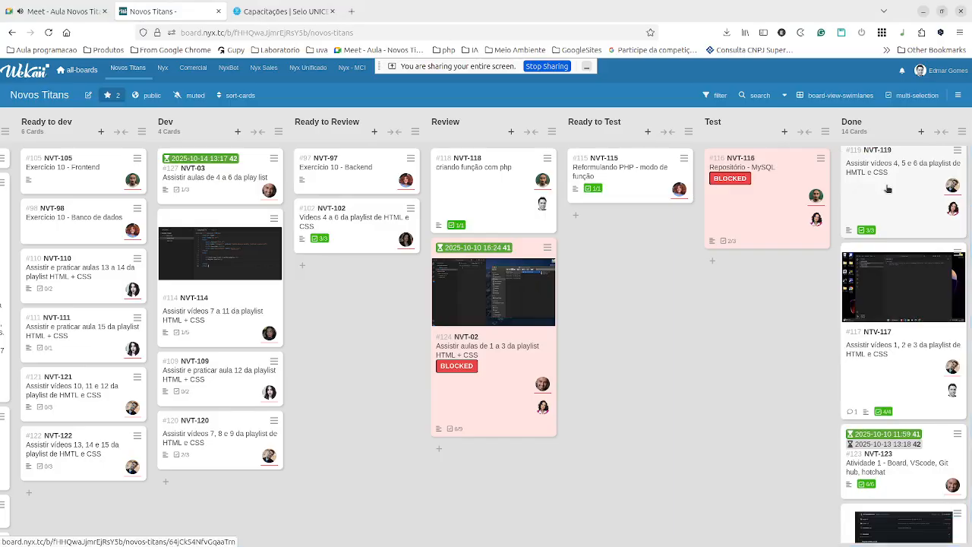
left_click(633, 189)
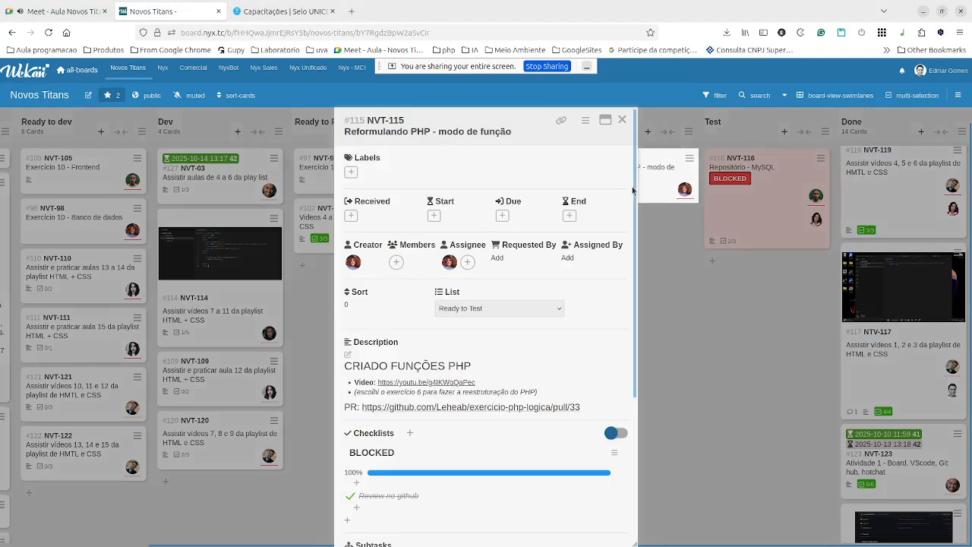
middle_click(516, 409)
left_click(292, 13)
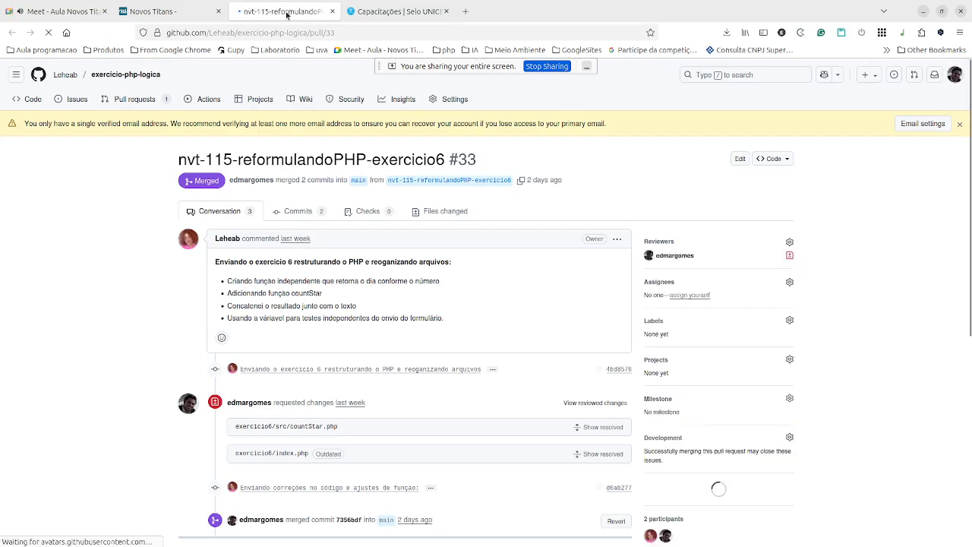
left_click(332, 12)
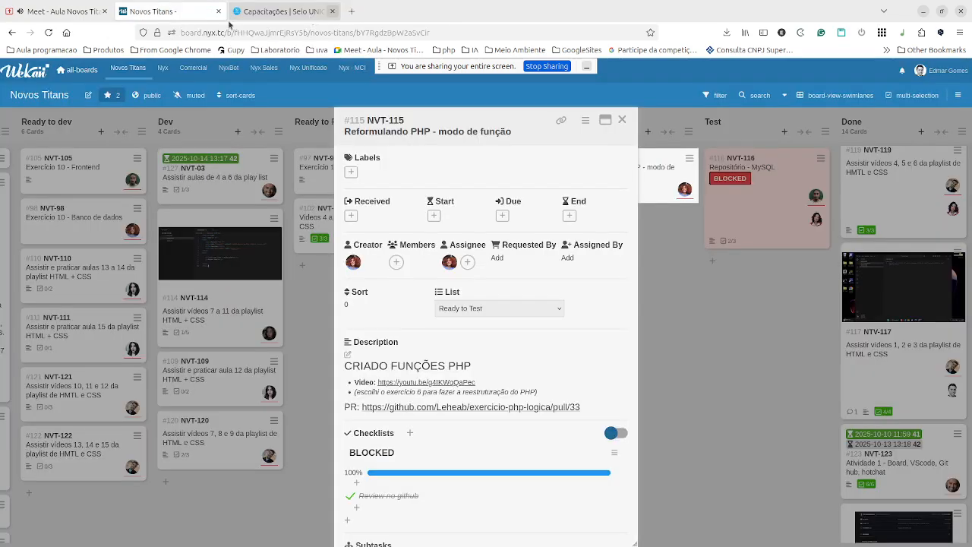
left_click(687, 332)
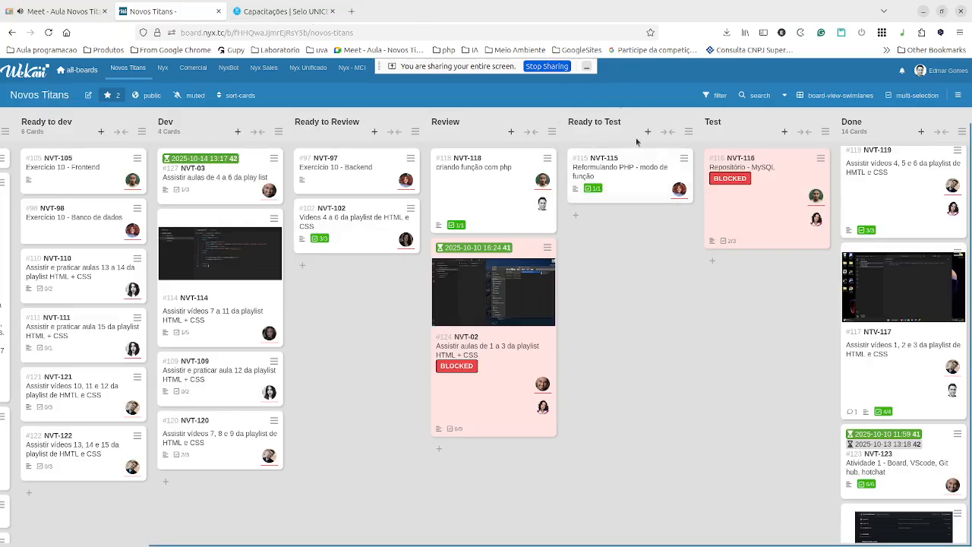
Drag card NVT-115 into the Test list and add a member to it.
left_click_drag(619, 180, 745, 281)
left_click(745, 281)
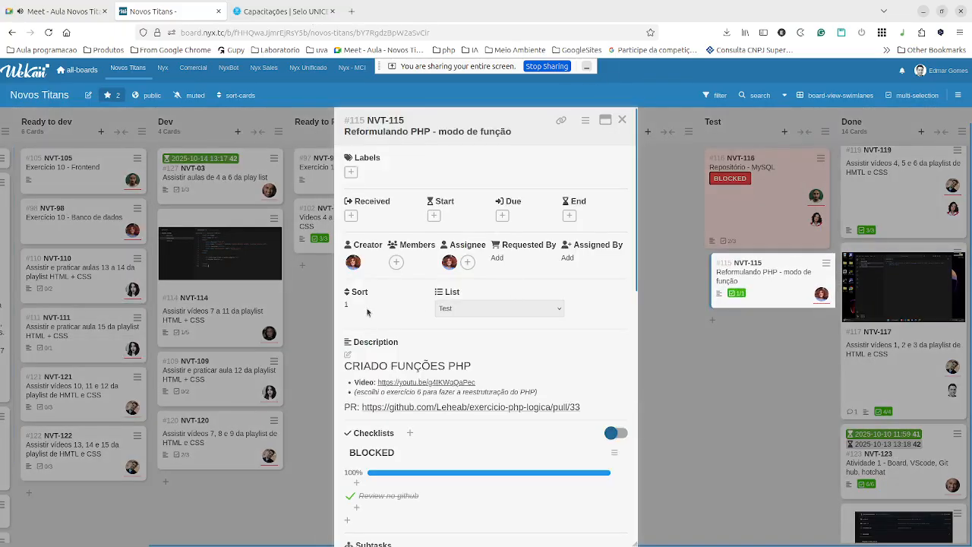
left_click(396, 262)
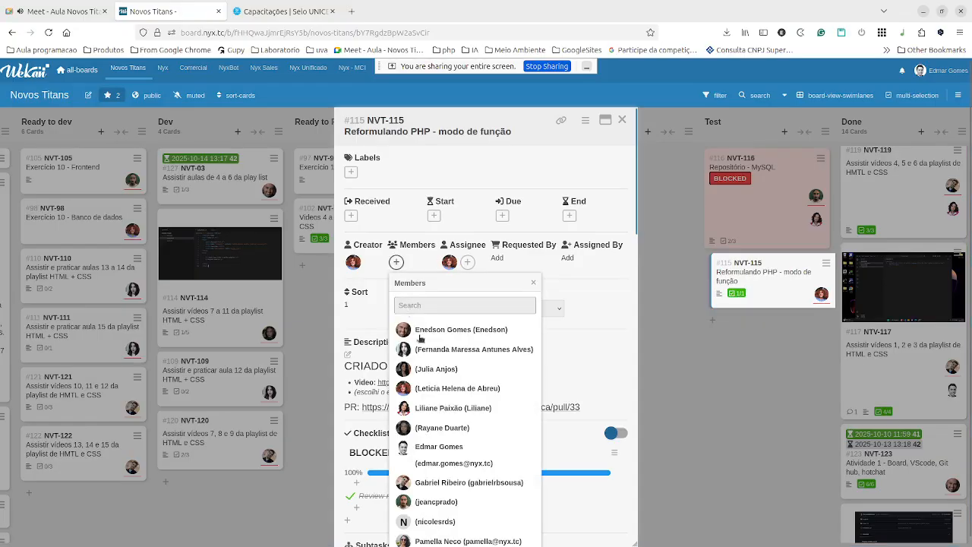
left_click(442, 452)
left_click(721, 425)
Add the checklist item 'Teste automatizado do exercicio 6 não passa' to card NVT-115.
scroll(376, 463, "down", 1)
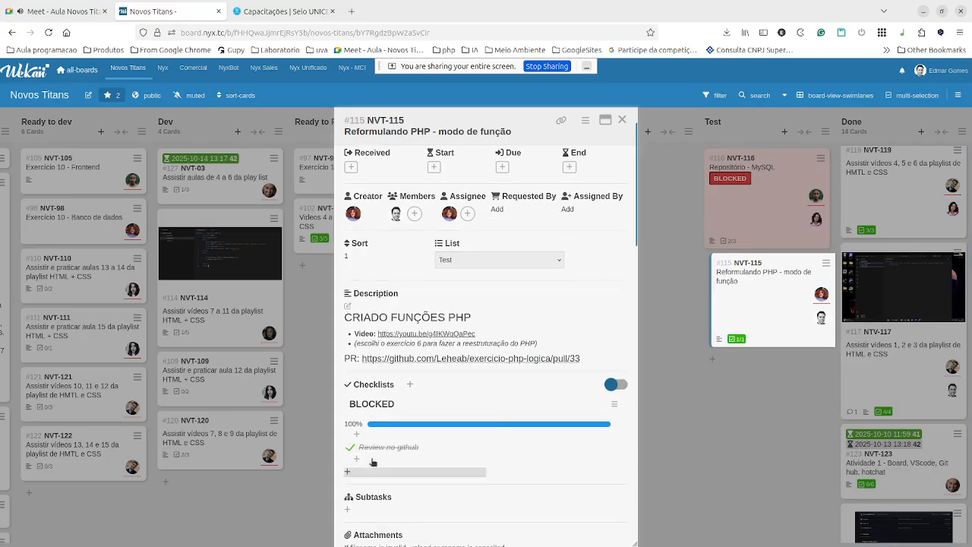
left_click(376, 461)
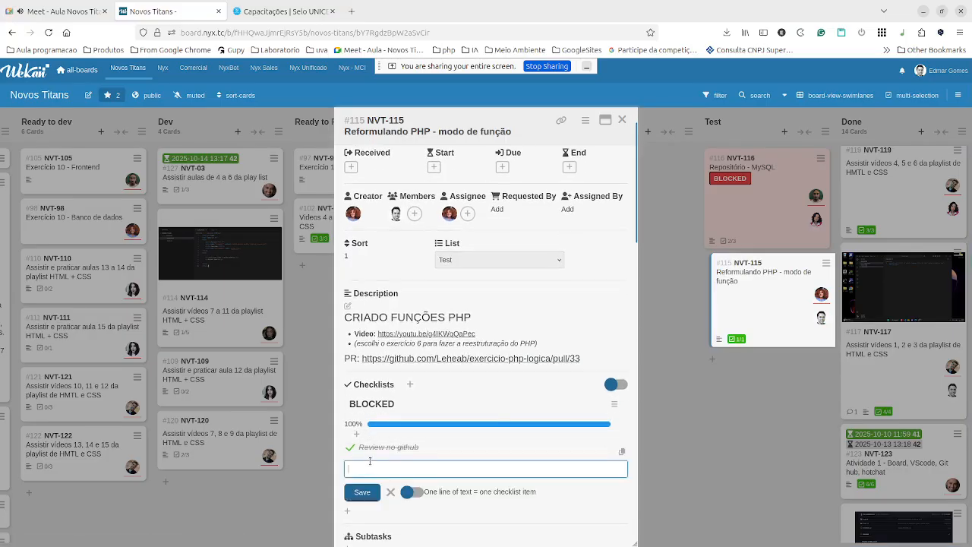
type("Teste ")
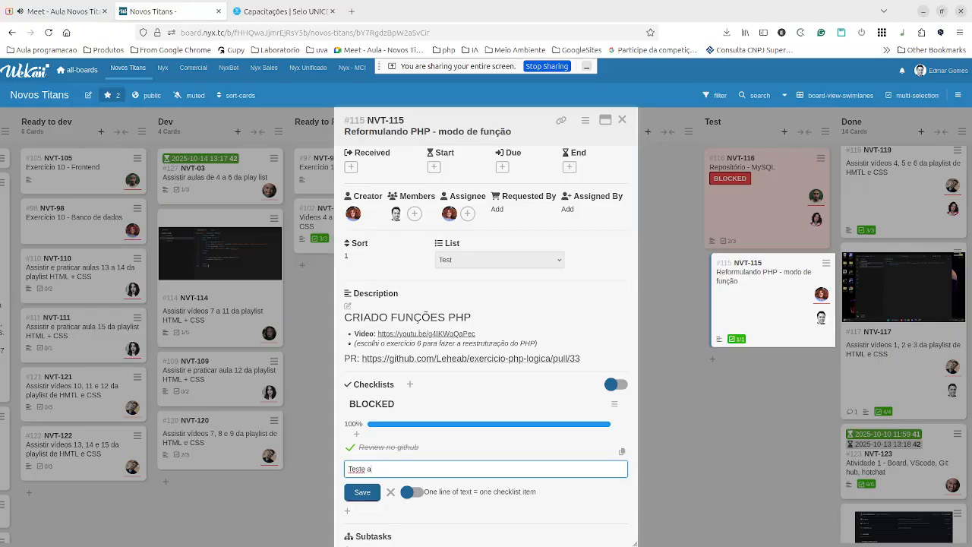
type("automatizado do exercic")
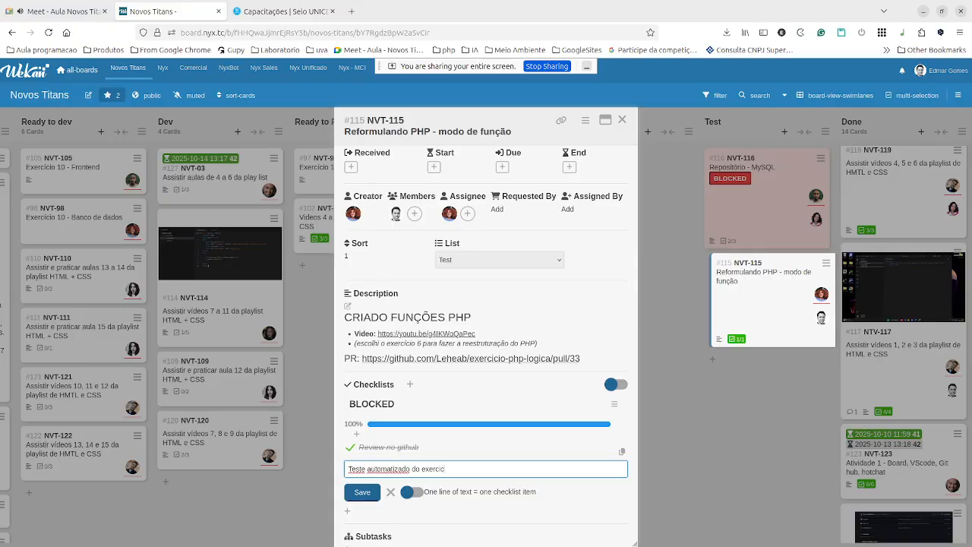
type("io 6 n")
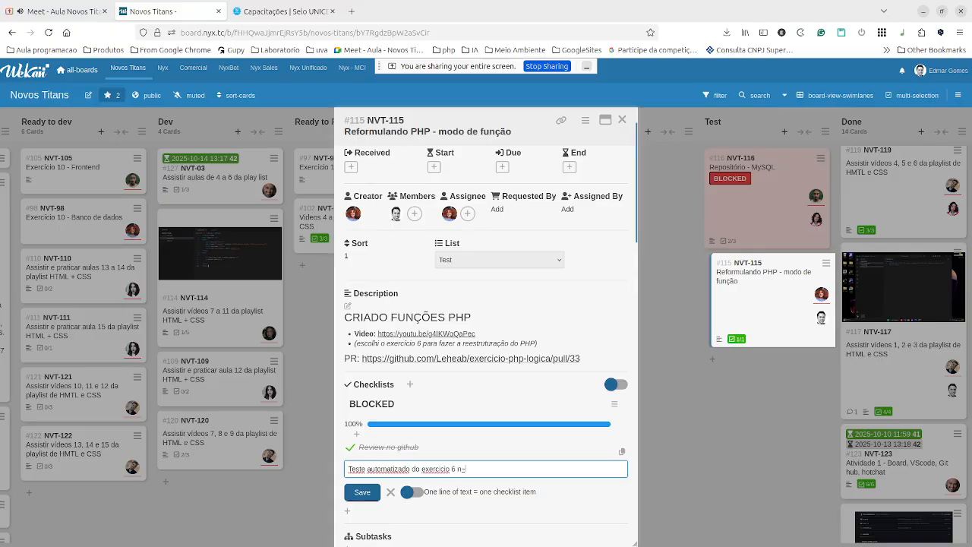
type("ão passa")
left_click(360, 494)
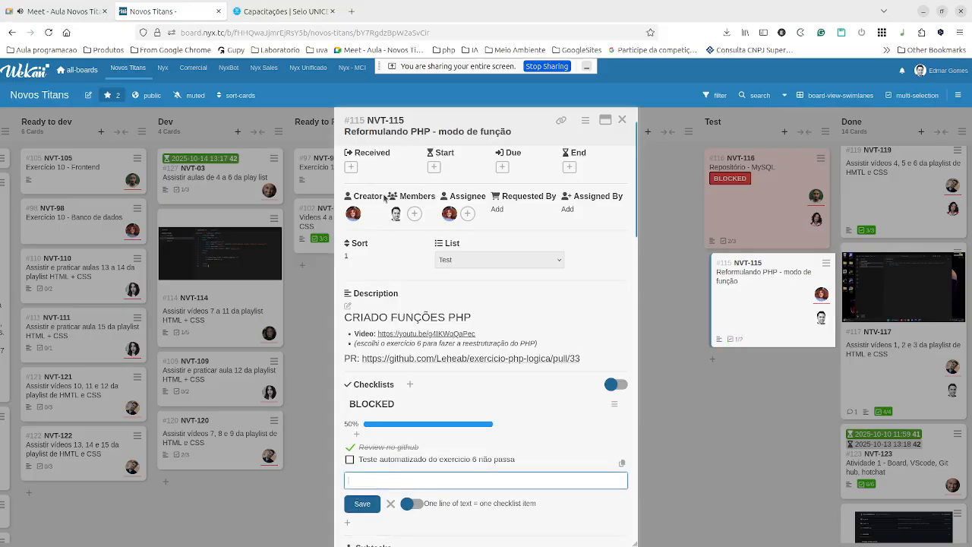
Label card NVT-115 BLOCKED, close the third browser tab, and return to Cypress.
left_click(350, 172)
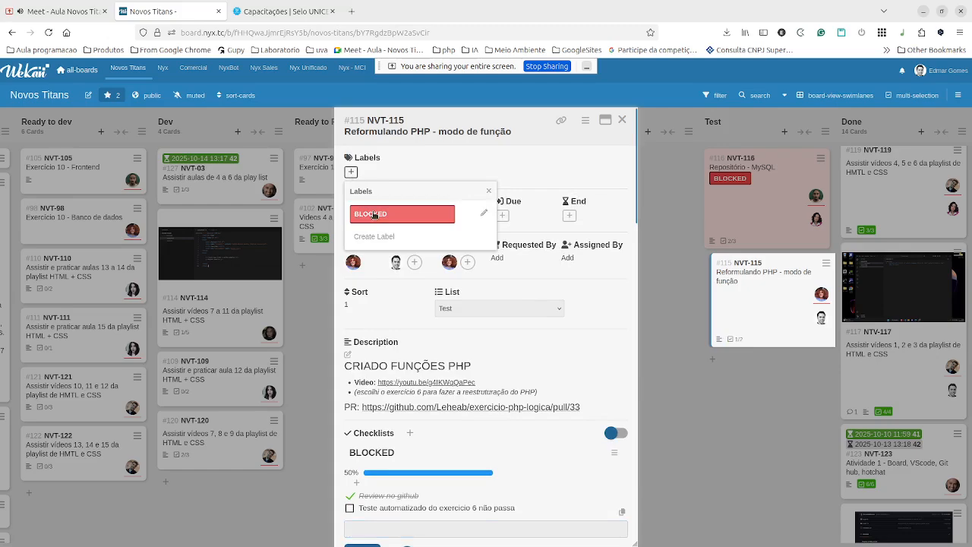
left_click(373, 214)
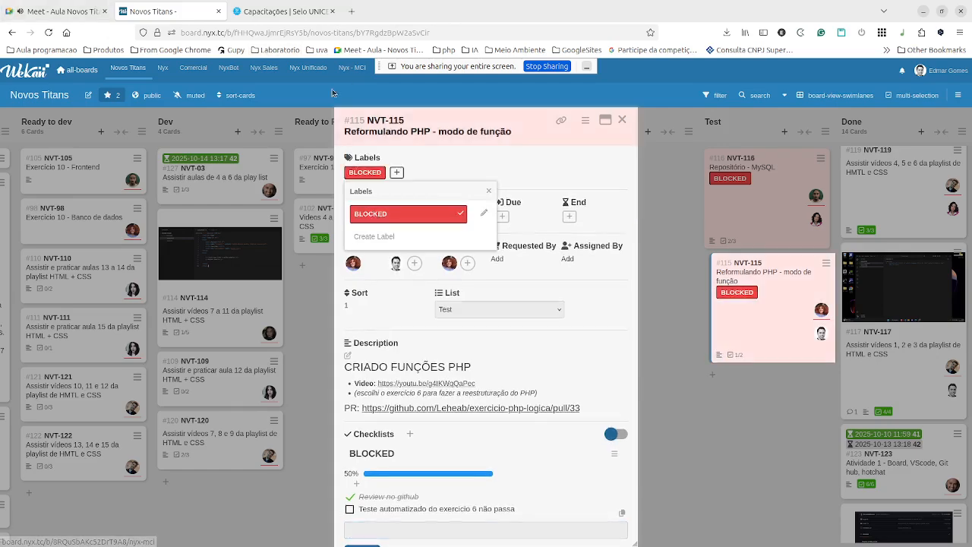
key("alt")
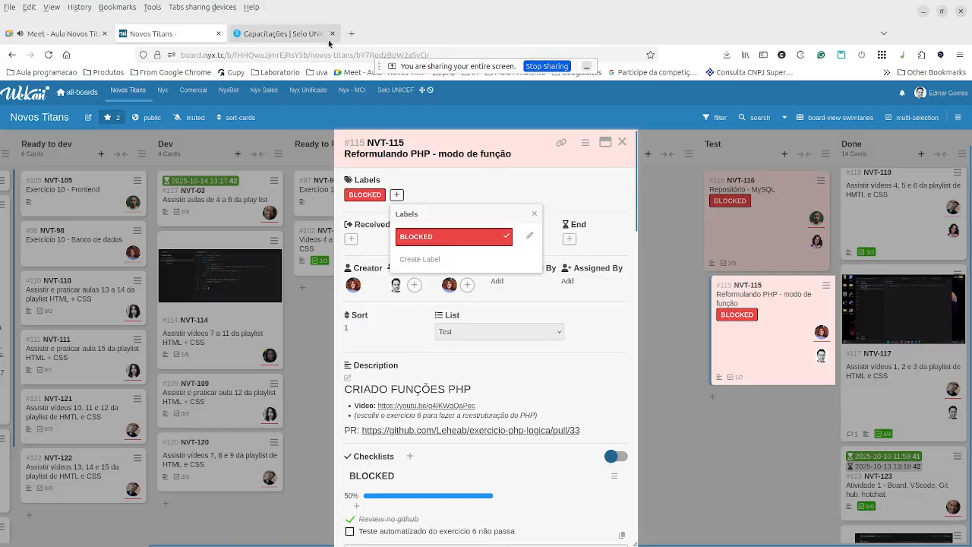
key("alt")
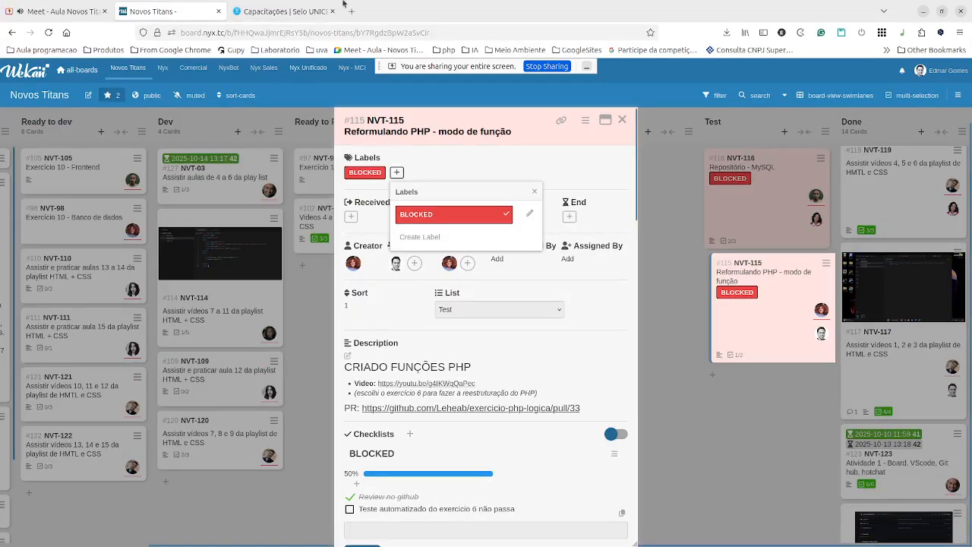
left_click(332, 11)
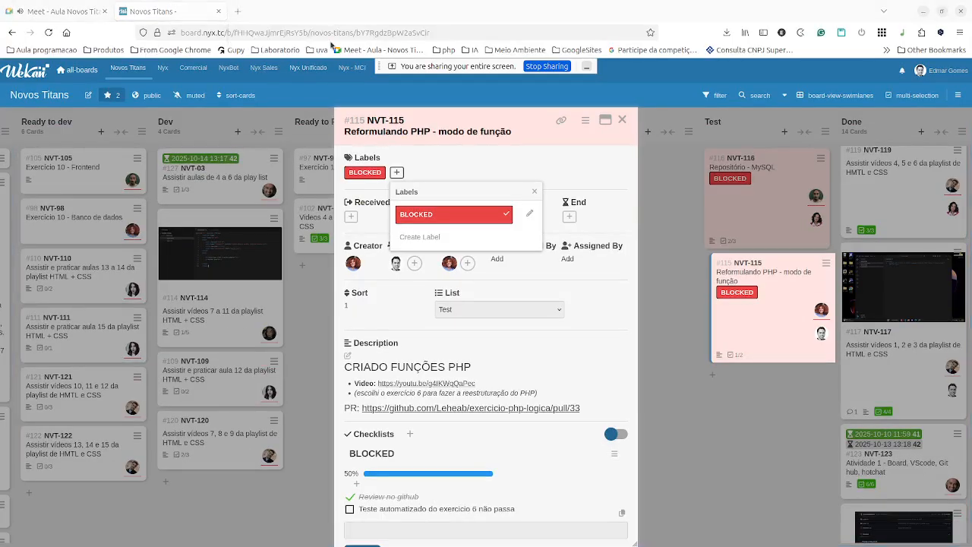
key("alt+Tab")
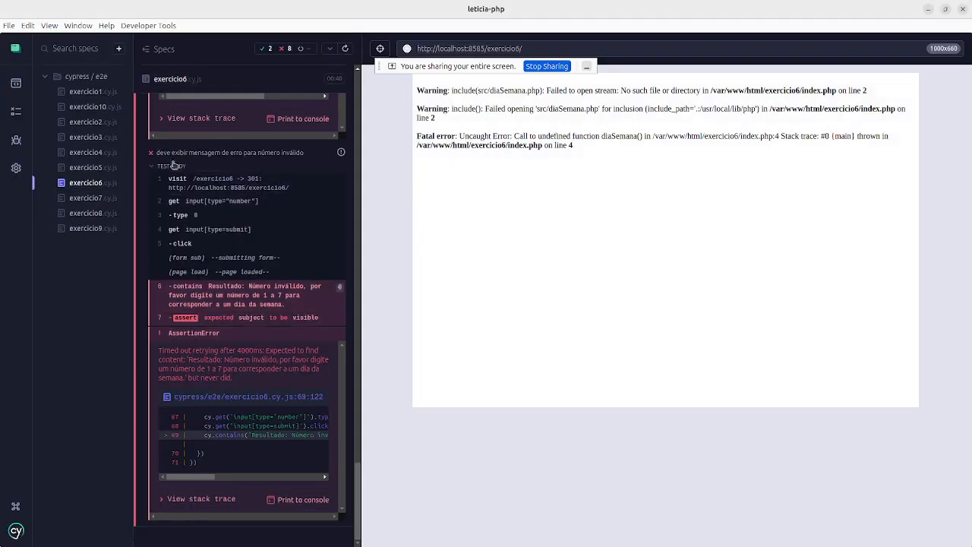
Run the exercicio7, exercicio8 and exercicio9 Cypress specs, then view the terminal's server log.
left_click(96, 198)
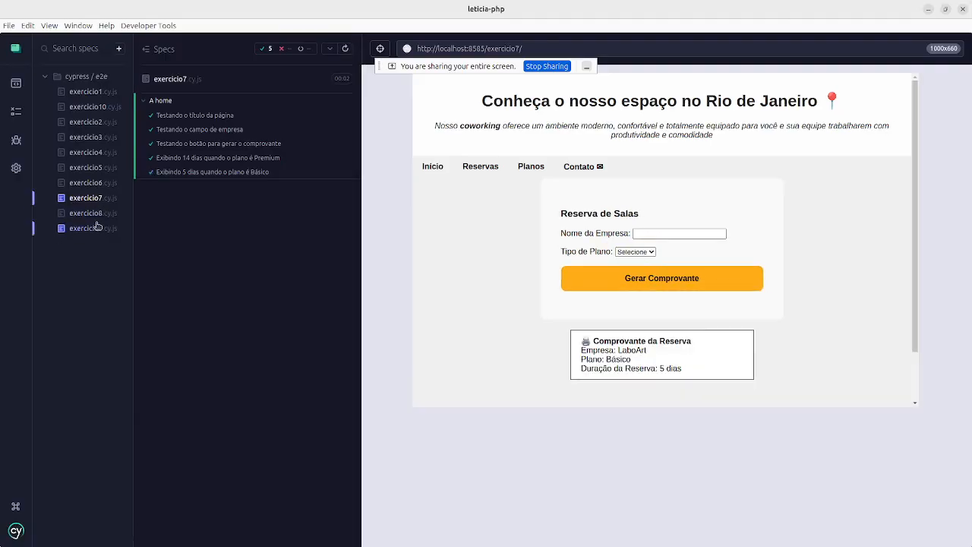
left_click(96, 214)
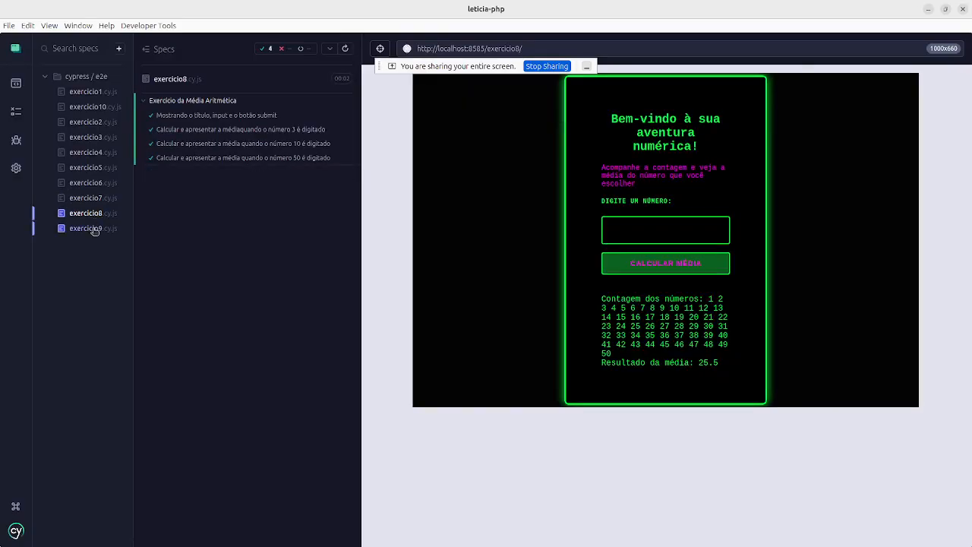
left_click(95, 230)
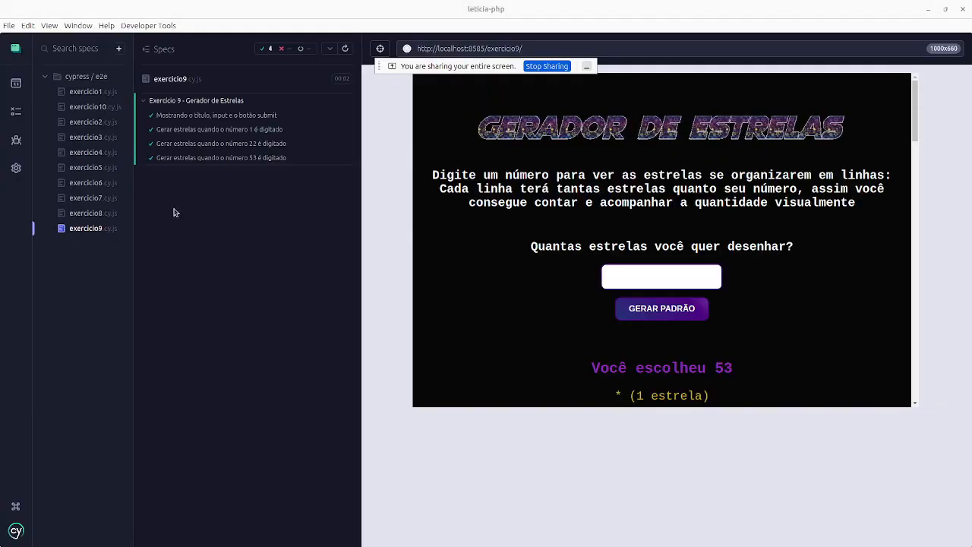
key("alt+Tab")
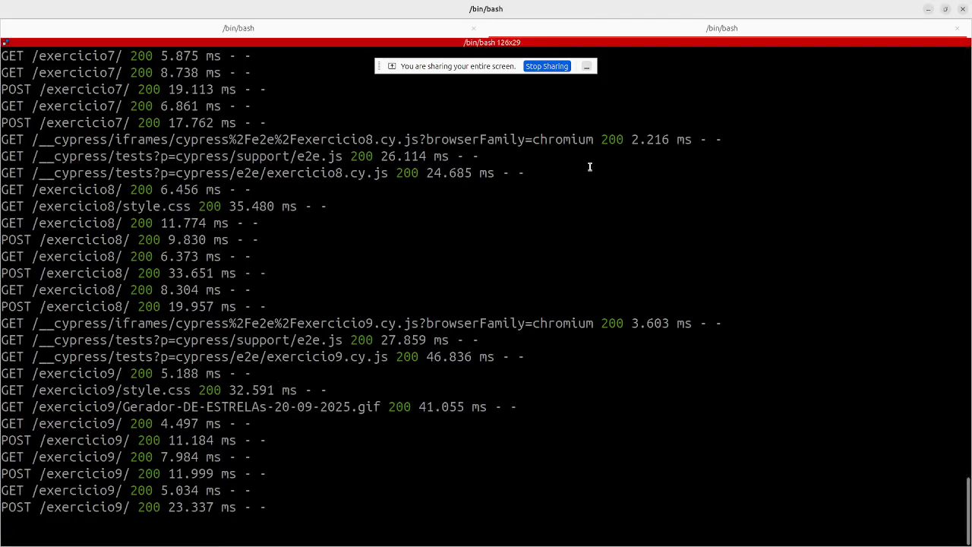
Stop the interactive Cypress session and run all specs headlessly with npx cypress run.
key("ctrl+c")
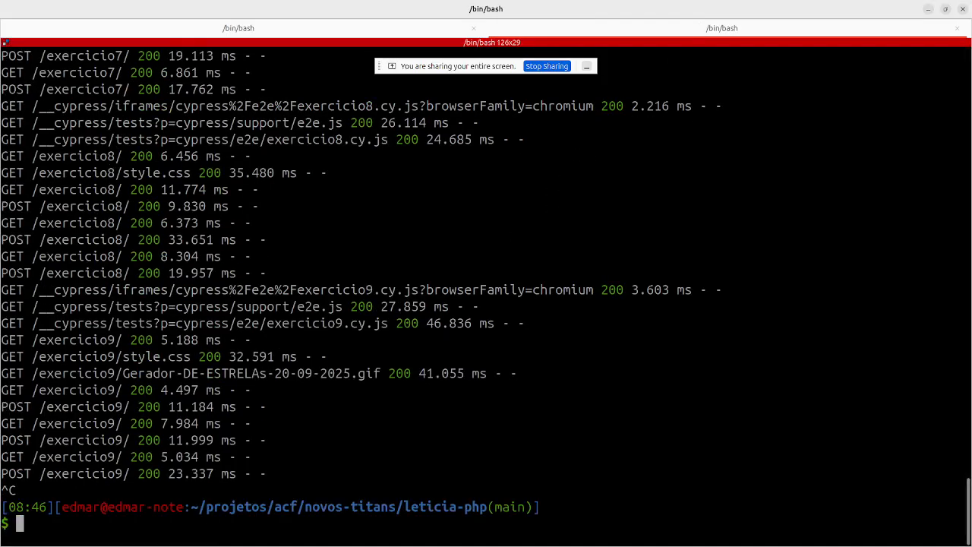
key("Up")
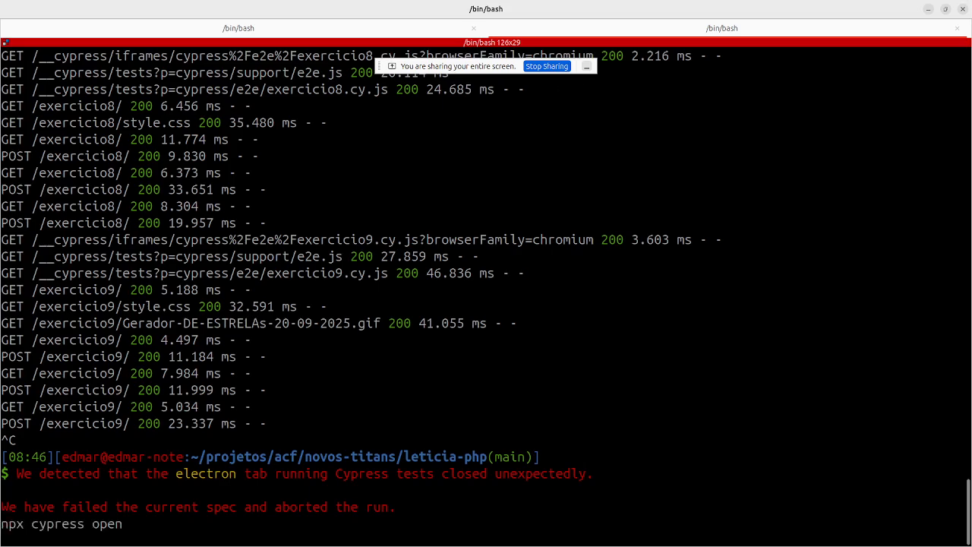
key("BackSpace")
key("BackSpace")
key("BackSpace")
key("BackSpace")
type("run")
key("Return")
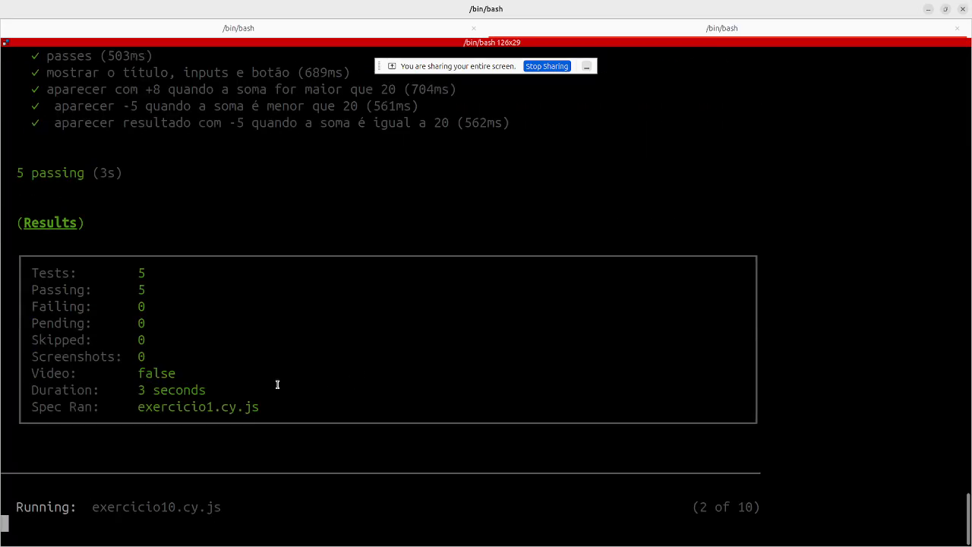
scroll(113, 185, "up", 5)
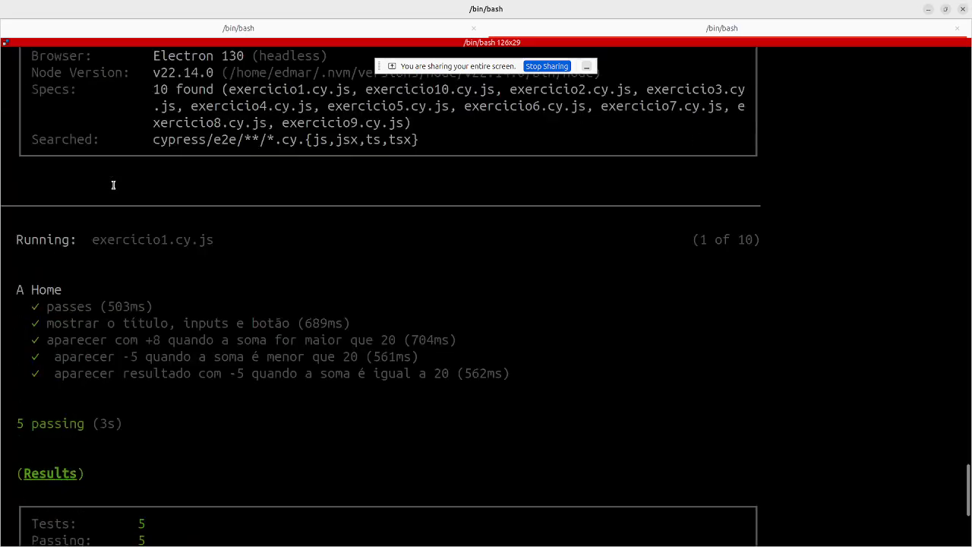
scroll(115, 201, "down", 6)
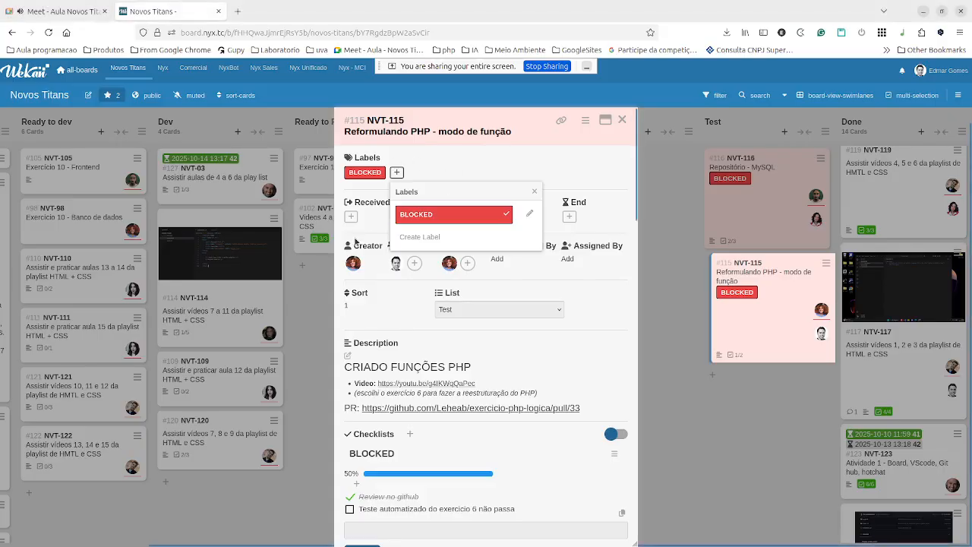
Dismiss the Labels popup, close the NVT-115 card details, and open a new blank tab.
left_click(537, 118)
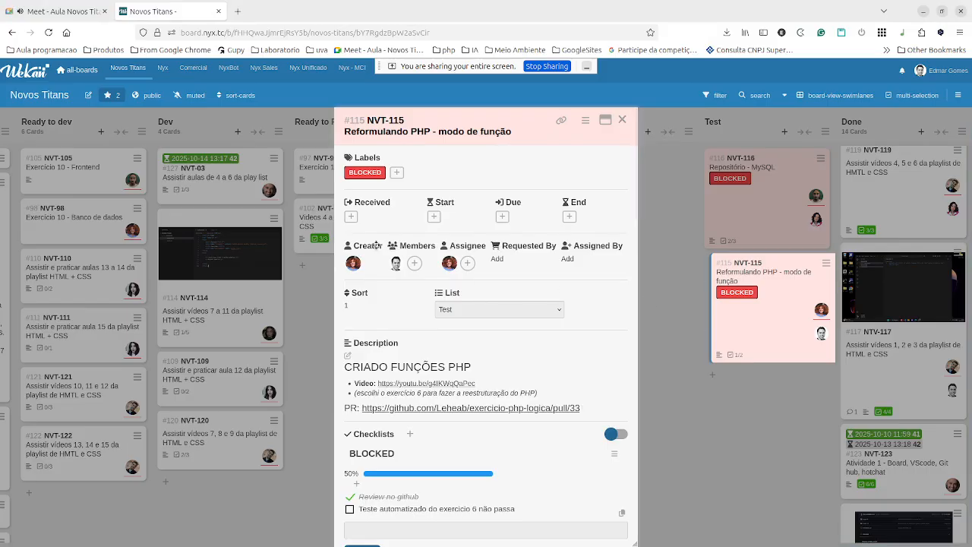
left_click(622, 120)
left_click(624, 123)
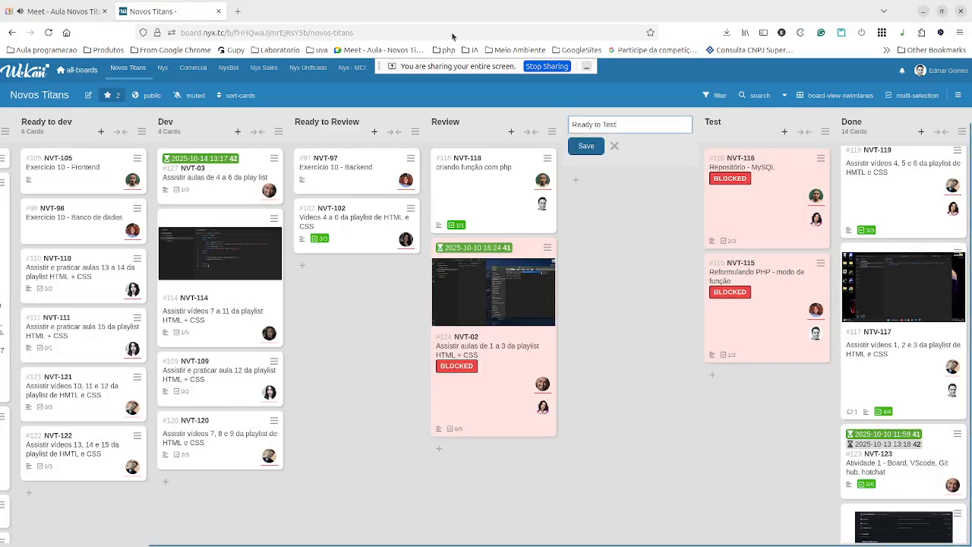
left_click(236, 11)
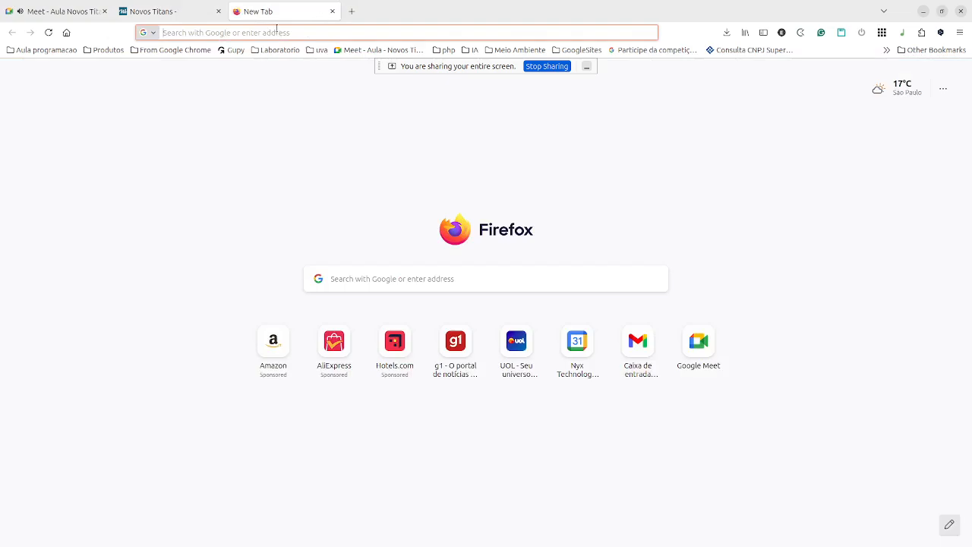
Load the local app index at localhost:8585 and admit the waiting participant to the Meet call.
left_click(276, 32)
type("localhost:8585/")
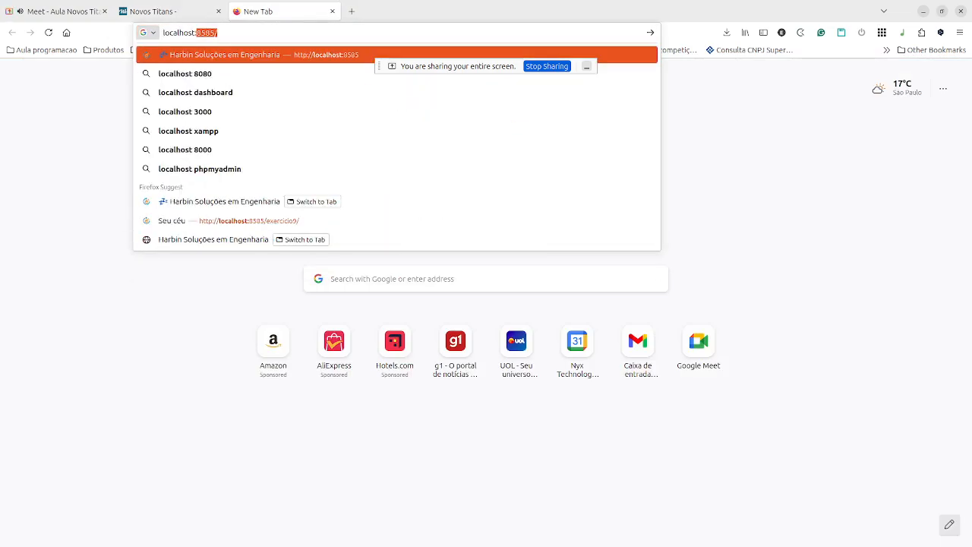
key("Return")
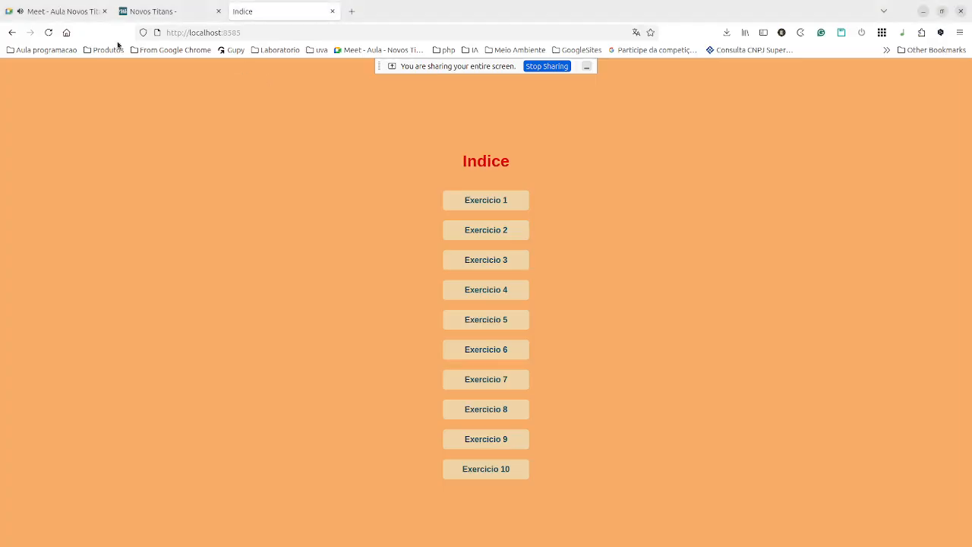
left_click(65, 11)
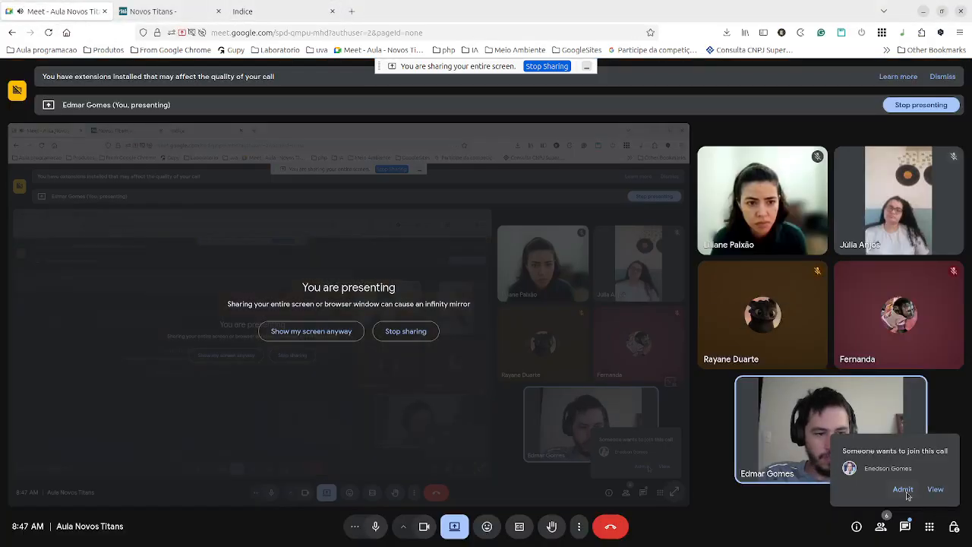
left_click(903, 489)
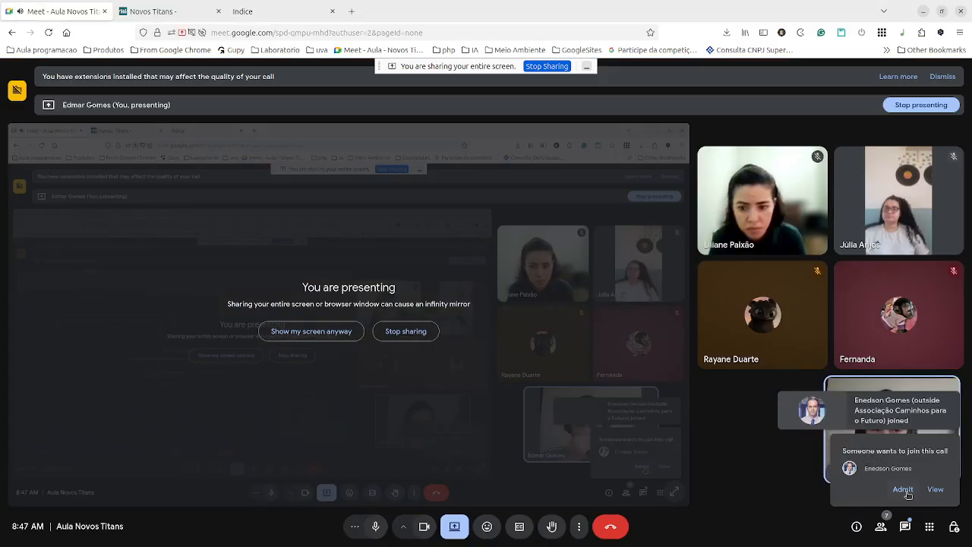
Change the address port to 8080 to load phpMyAdmin.
left_click(265, 12)
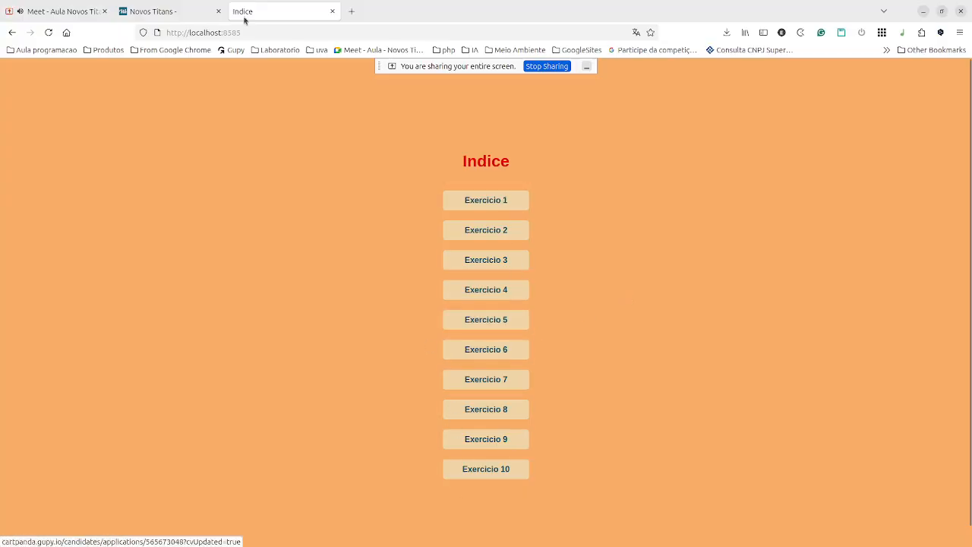
left_click(225, 33)
left_click_drag(224, 34, 250, 39)
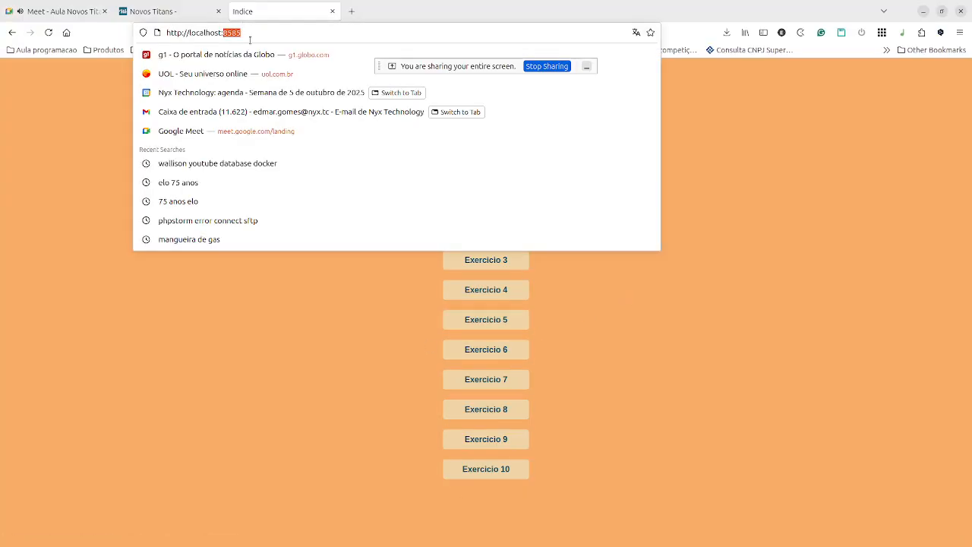
type("8080")
key("Return")
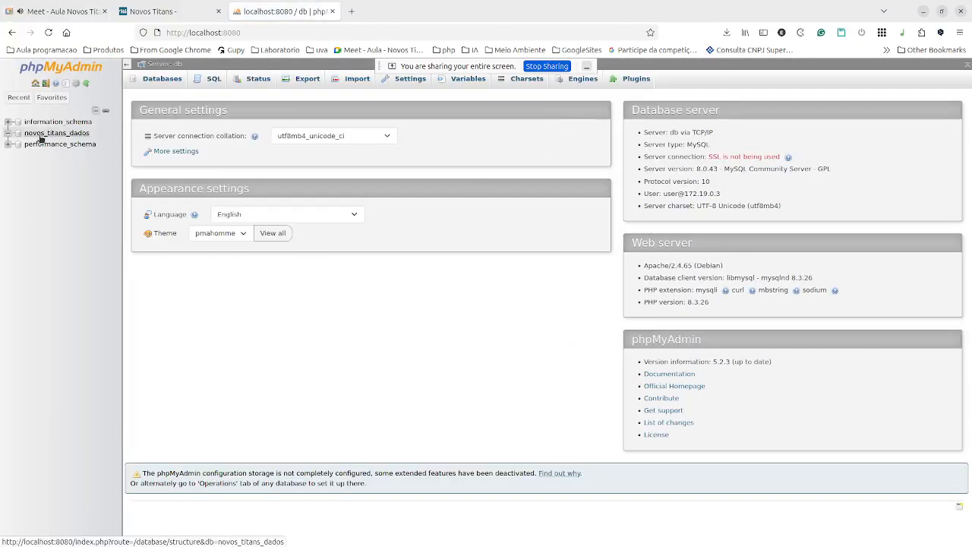
Open the empty novos_titans_dados database, then switch to the Novos Titans board tab.
left_click(41, 135)
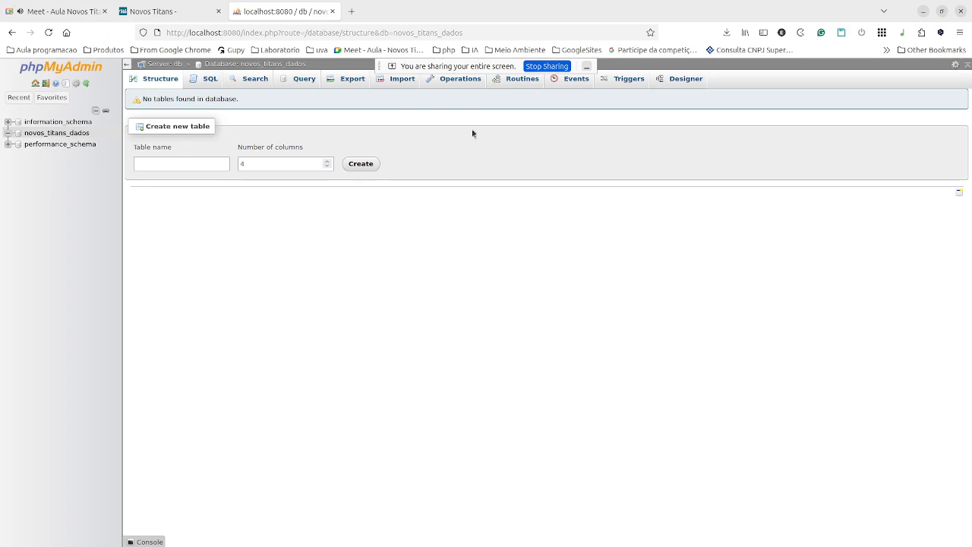
left_click(152, 10)
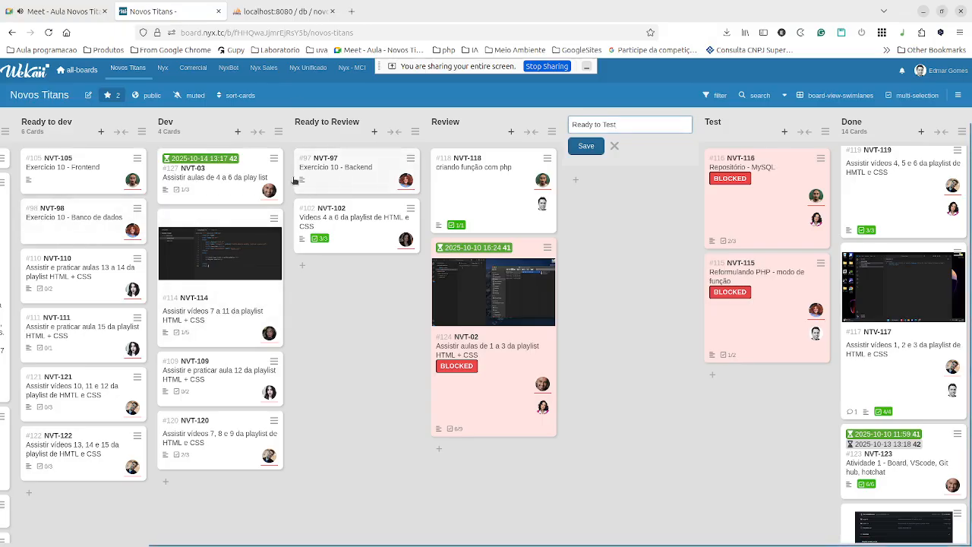
Glance at card NVT-98, read card NVT-97's Exercicio 10 requirements, then return to phpMyAdmin.
left_click(90, 221)
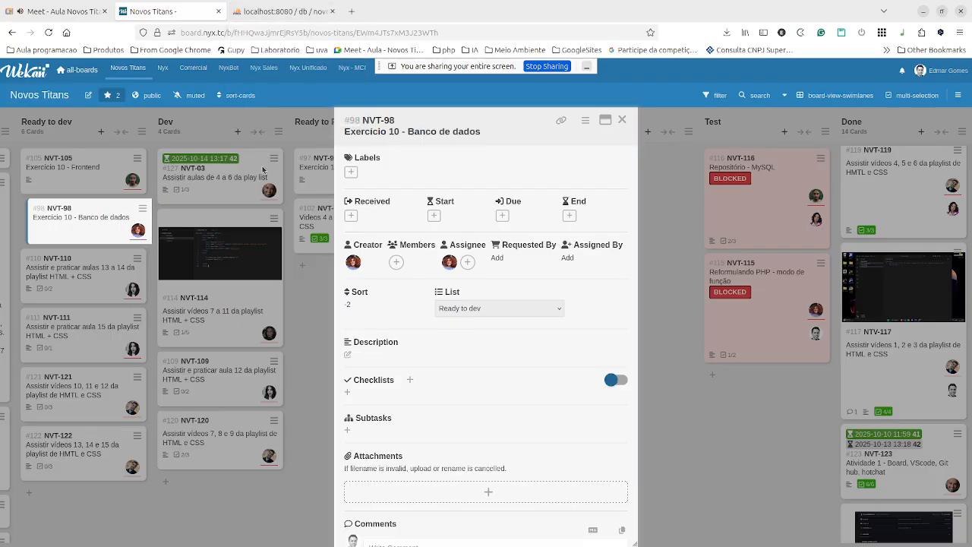
left_click(296, 312)
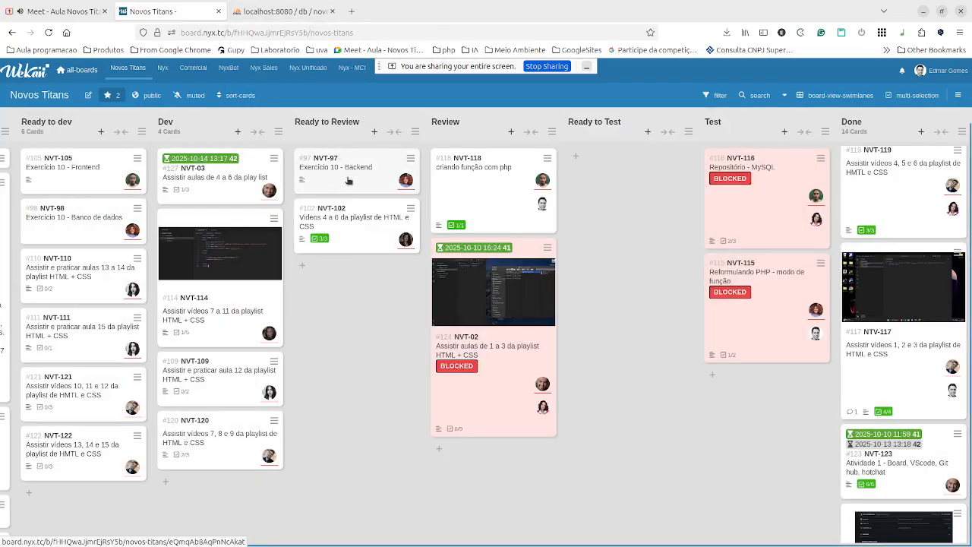
left_click(348, 180)
scroll(367, 324, "down", 2)
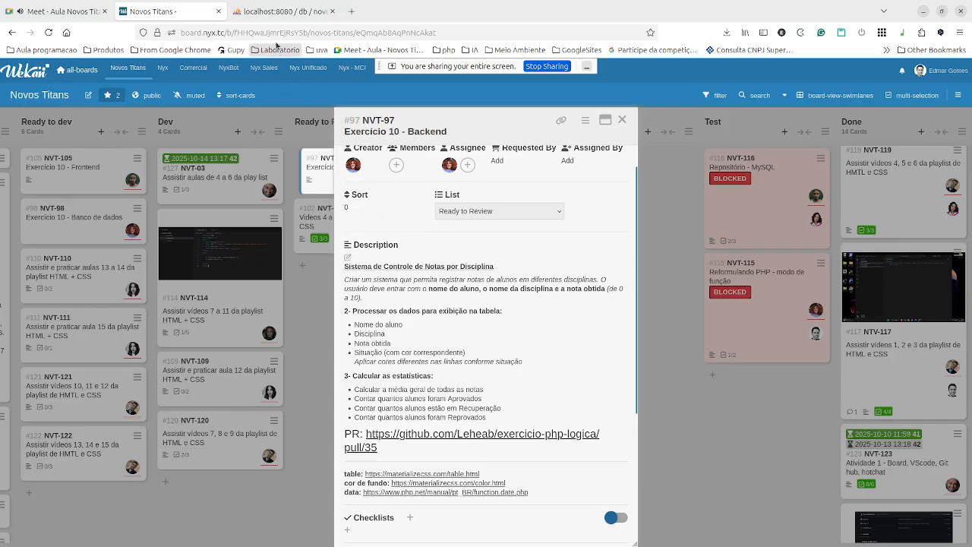
left_click(284, 9)
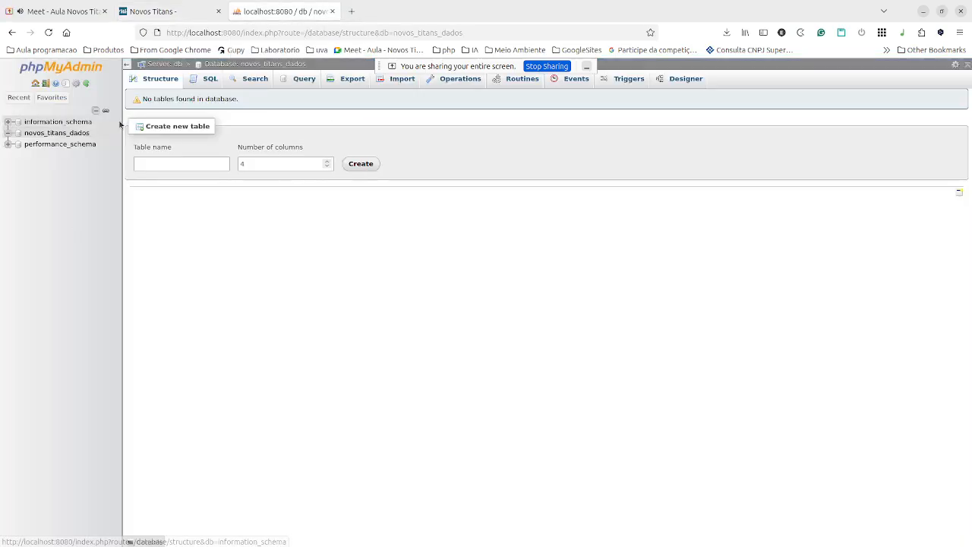
Go to the phpMyAdmin server overview listing information_schema, novos_titans_dados and performance_schema.
left_click(143, 149)
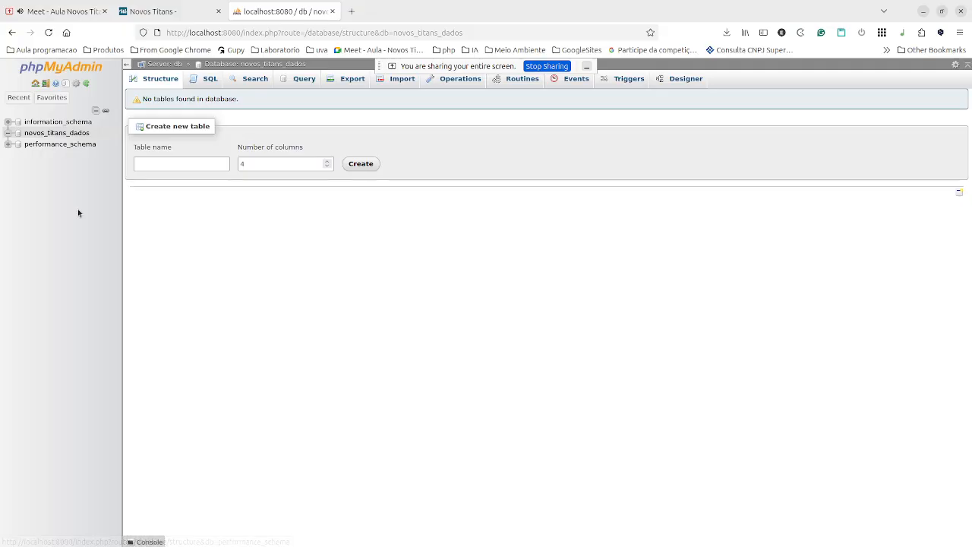
left_click(144, 164)
left_click(171, 64)
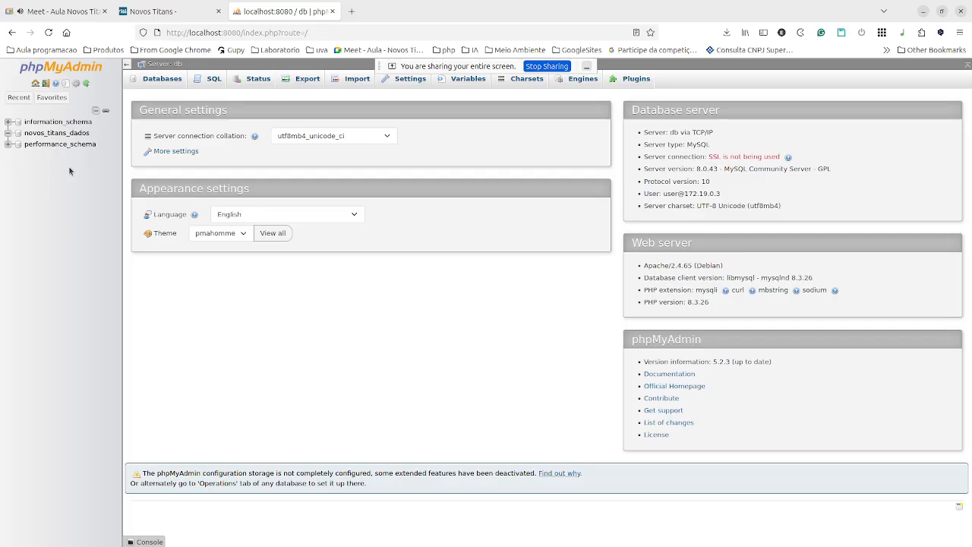
Create a new table named exercicio10 with 5 columns in novos_titans_dados.
left_click(82, 135)
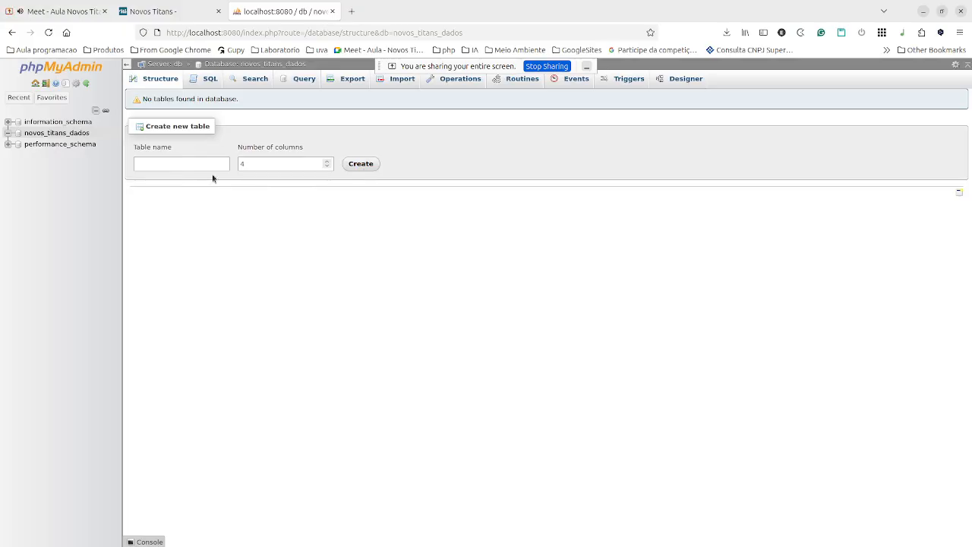
left_click(180, 162)
key("Return")
type("exercicio")
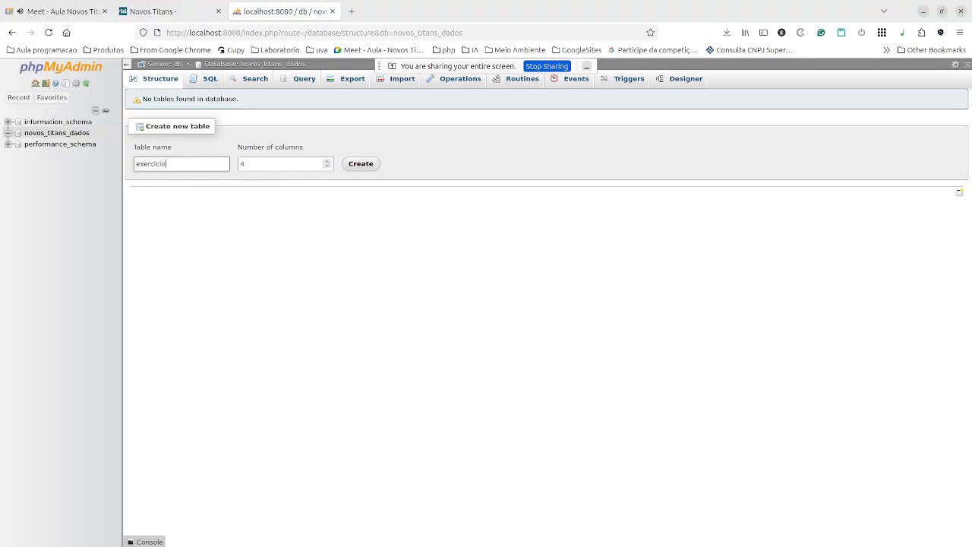
type("10")
left_click(293, 164)
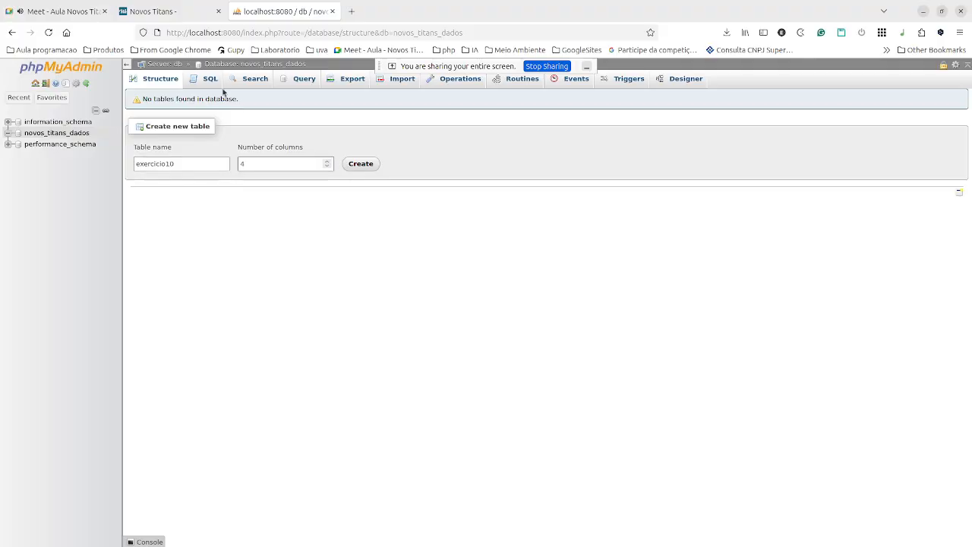
left_click(150, 13)
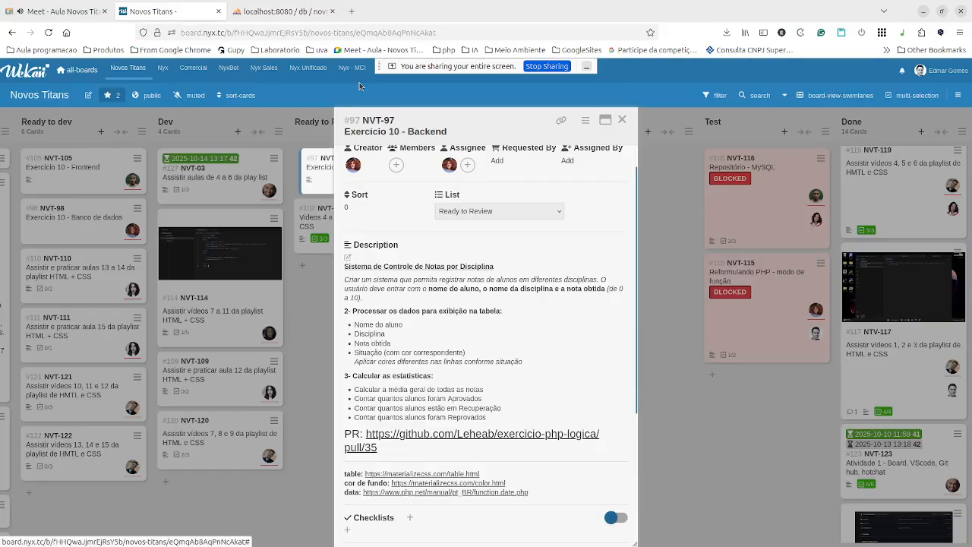
left_click(283, 12)
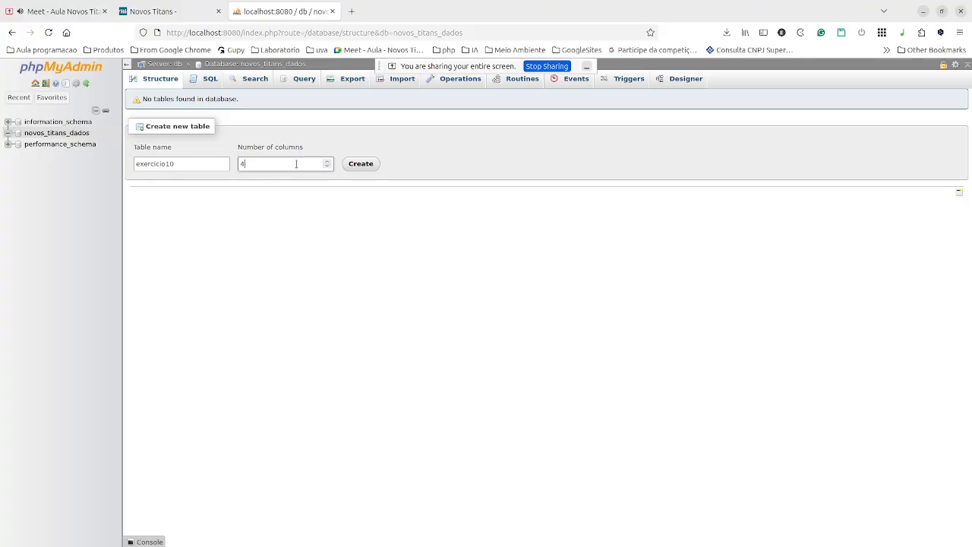
key("BackSpace")
type("5")
left_click(361, 165)
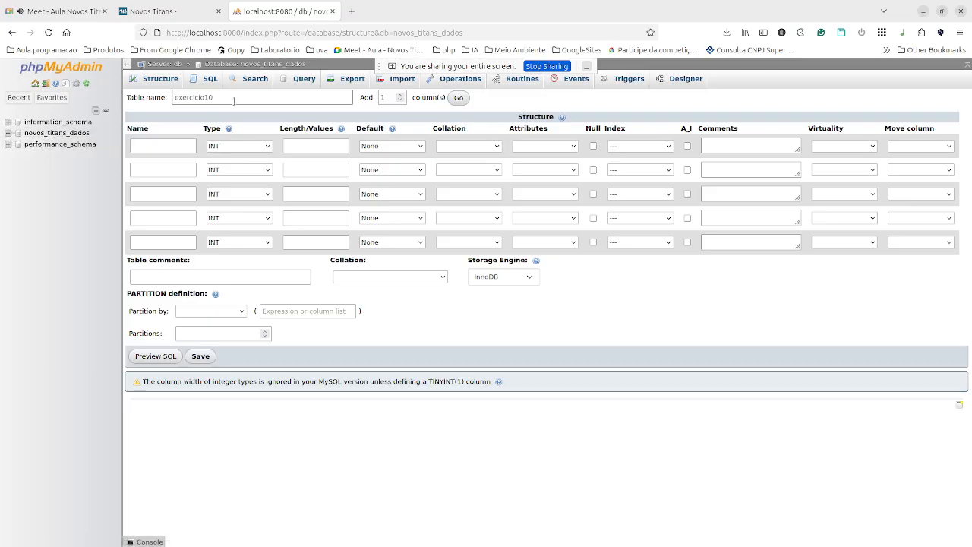
left_click(190, 146)
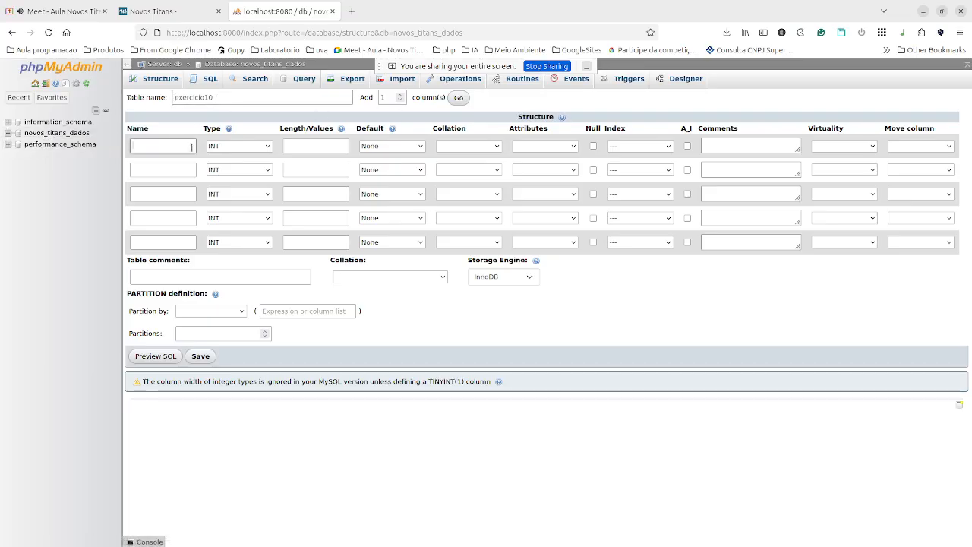
Name the first column id and keep its data type as INT.
type("id")
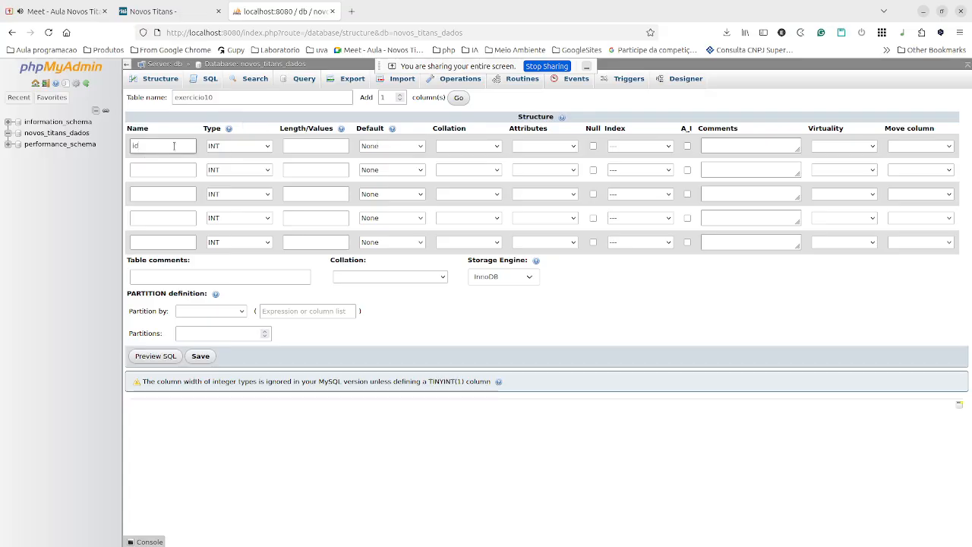
double_click(231, 148)
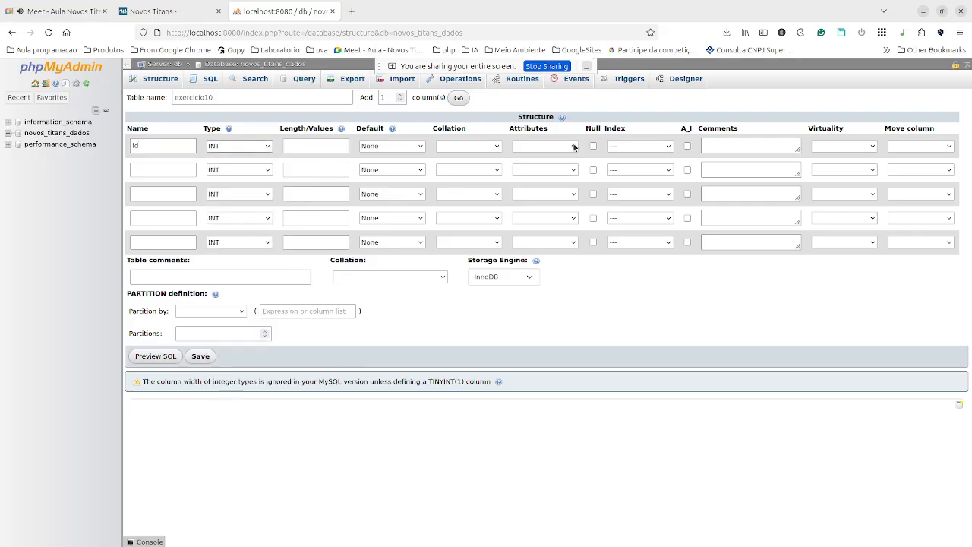
left_click(230, 148)
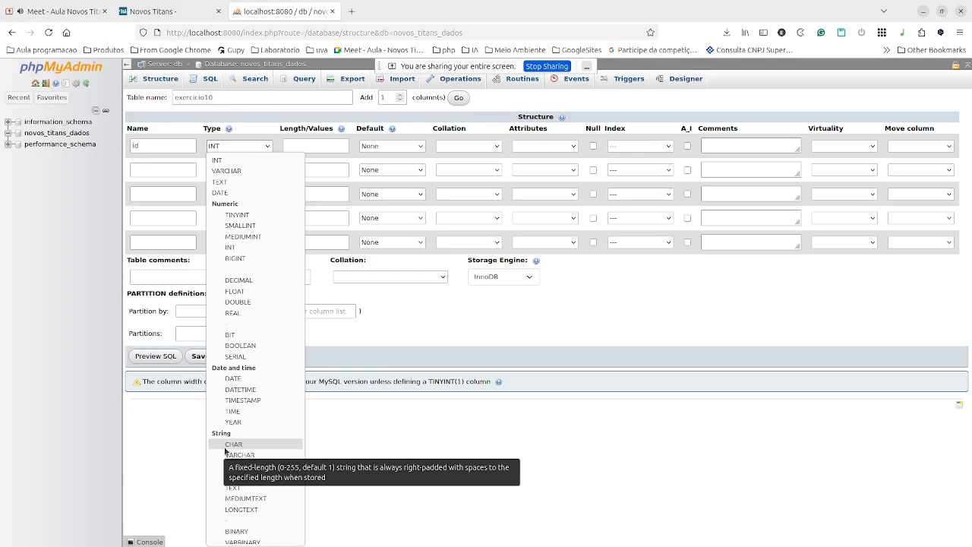
left_click(375, 115)
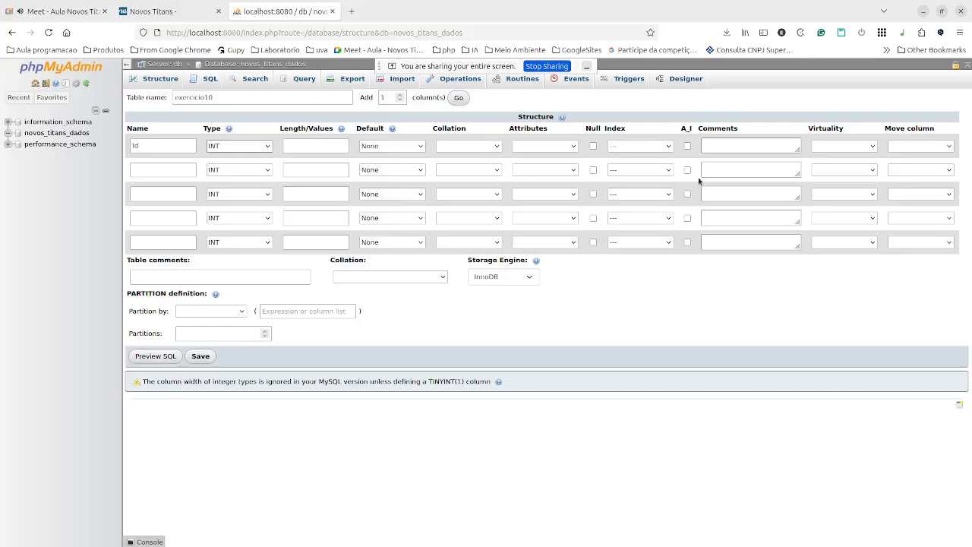
Make id an auto-increment primary key with the comment 'Id do aluno'.
left_click(703, 146)
left_click(687, 146)
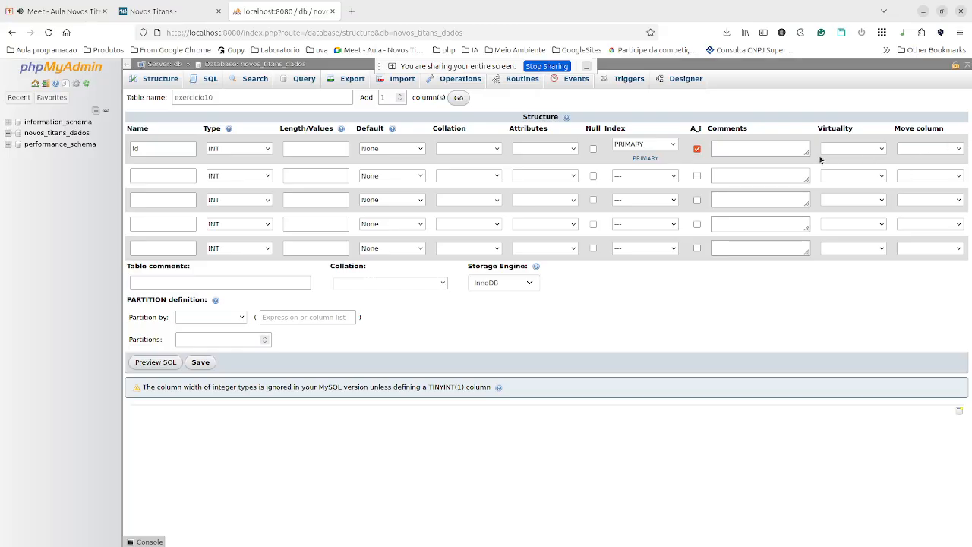
left_click(776, 152)
type("Id do aluno")
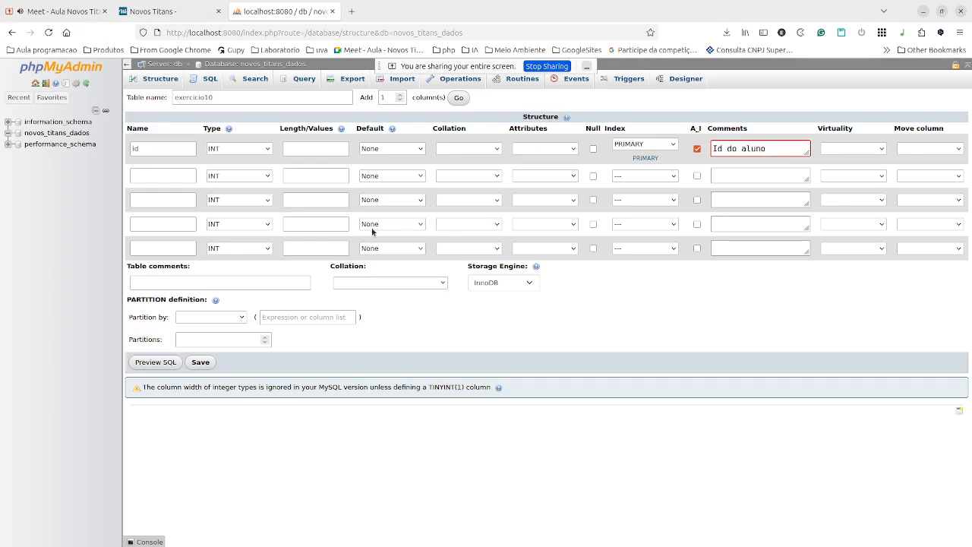
left_click(161, 179)
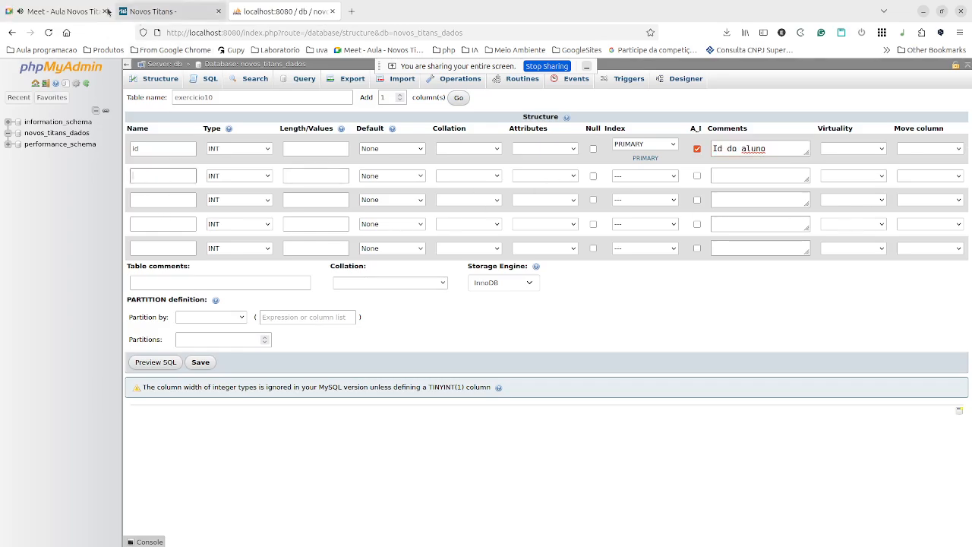
left_click(136, 17)
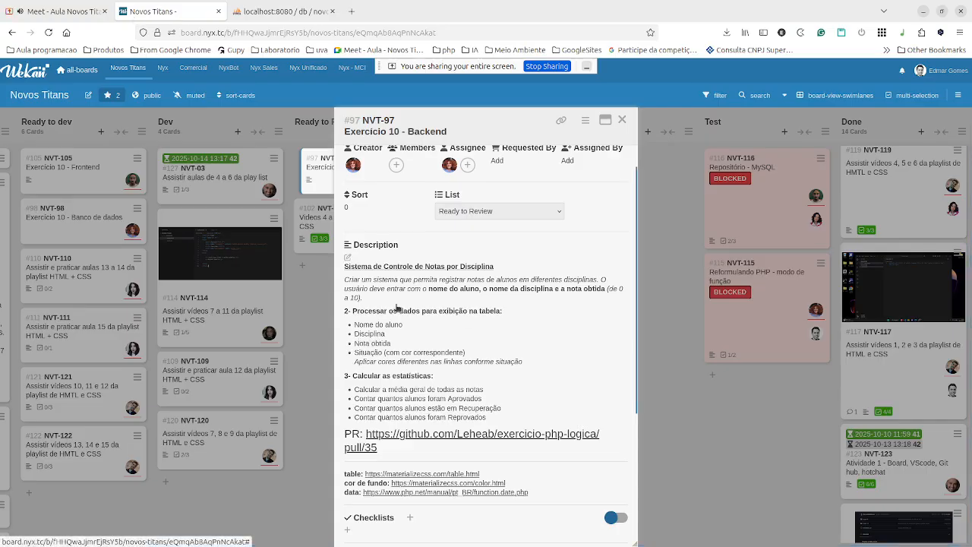
Enter name as the second column's name in the exercicio10 form, leaving its type INT.
left_click(296, 11)
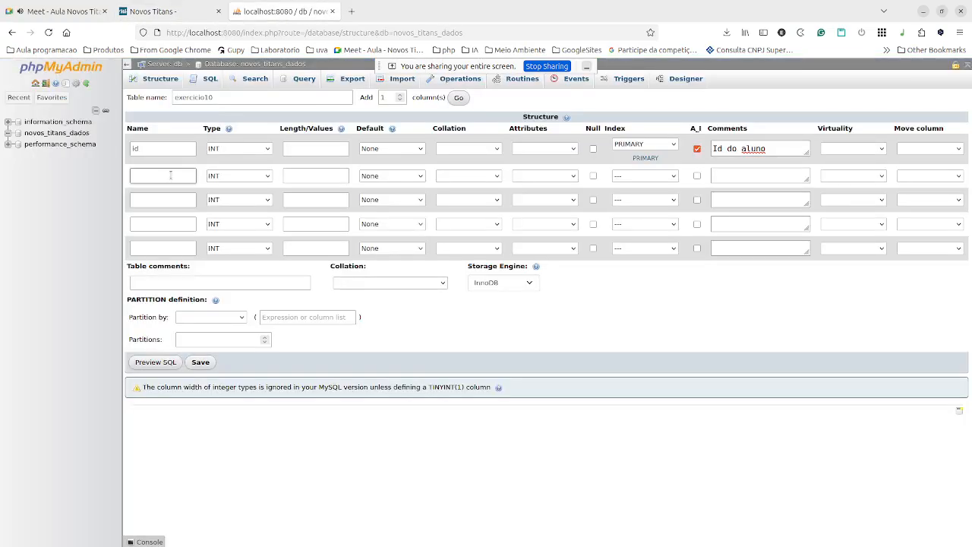
type("name")
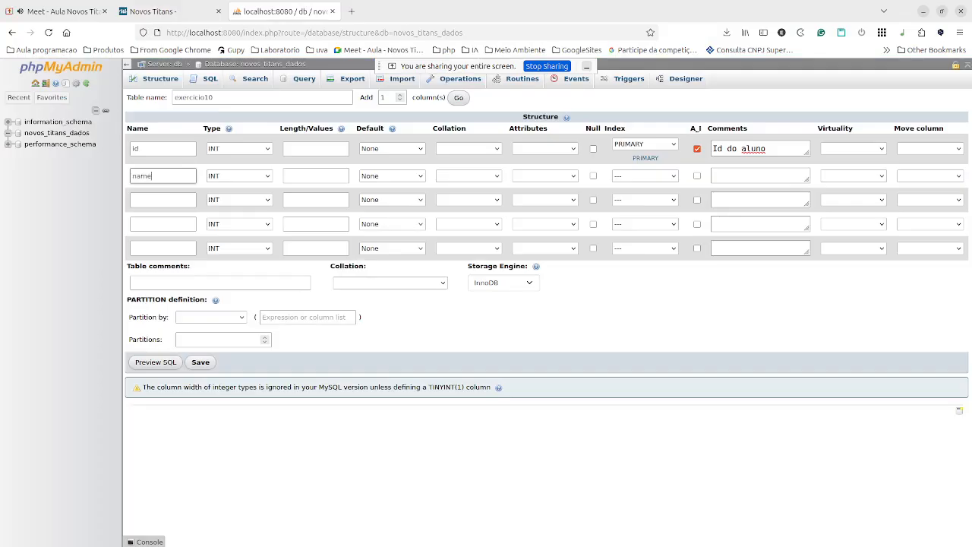
left_click(327, 180)
left_click(309, 99)
left_click_drag(172, 147, 131, 146)
left_click(167, 177)
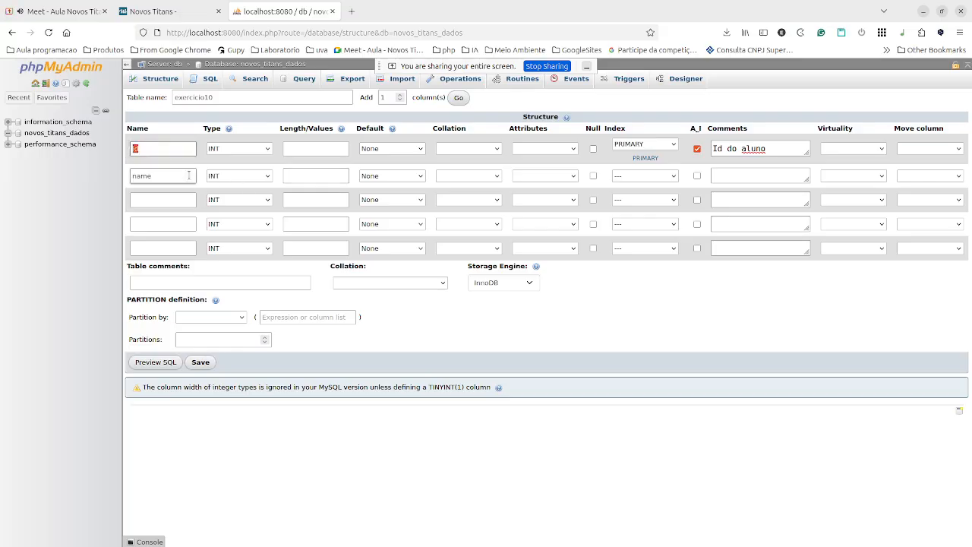
left_click_drag(167, 177, 134, 186)
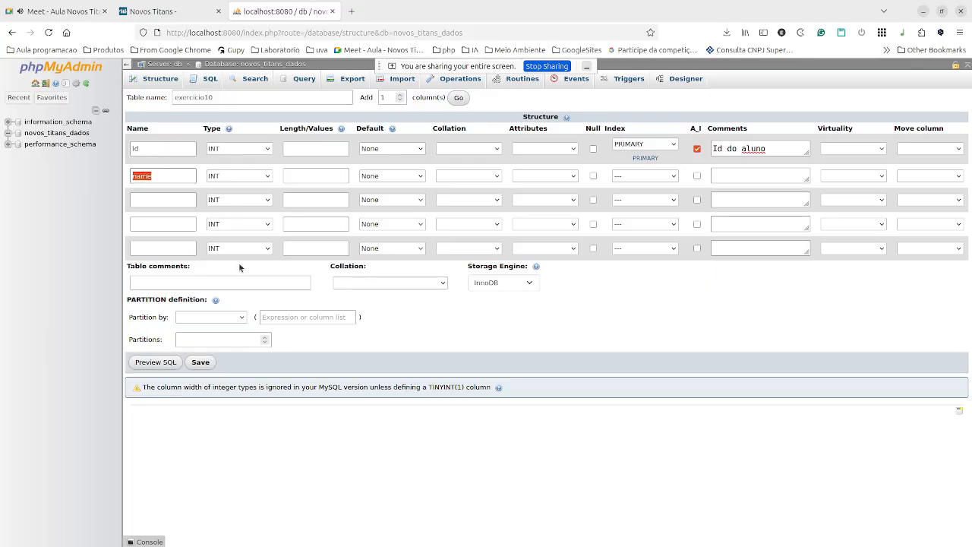
left_click(143, 181)
left_click(156, 220)
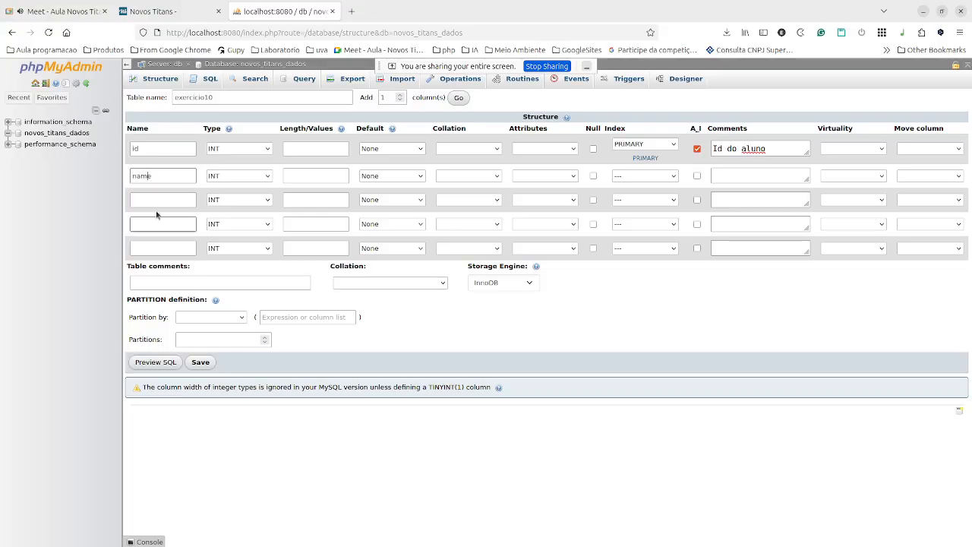
left_click(159, 202)
left_click(165, 246)
left_click(150, 176)
Make the name column VARCHAR(256) with no index, keeping id's default as None.
left_click(251, 177)
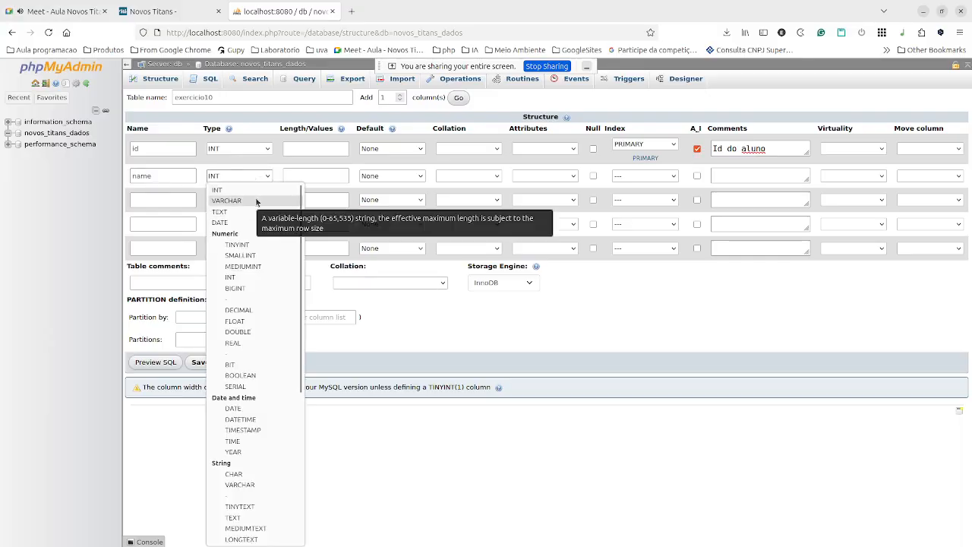
left_click(256, 201)
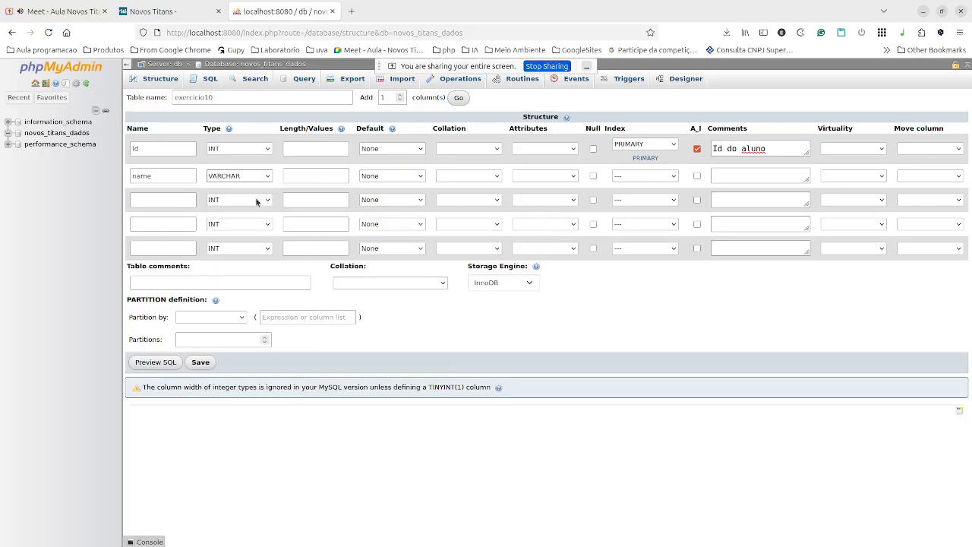
left_click(308, 177)
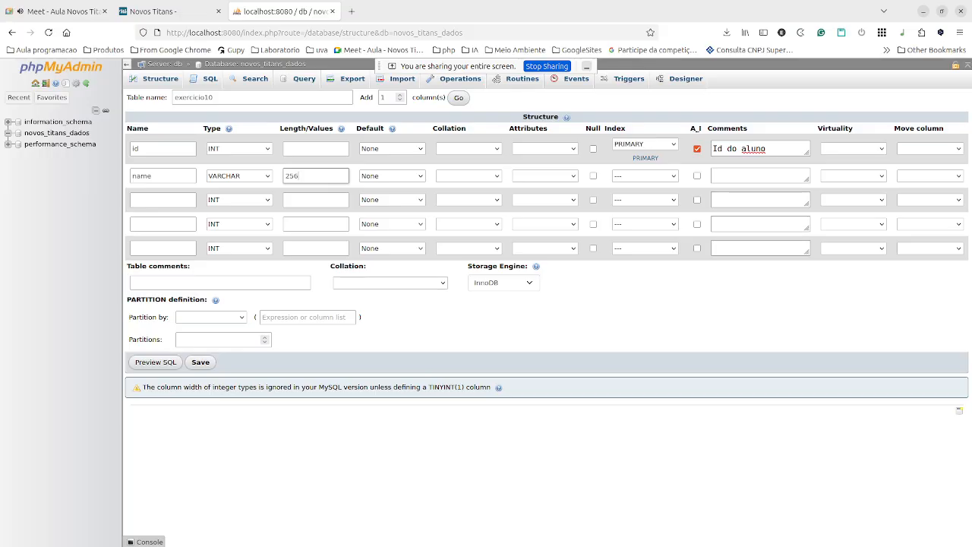
left_click(410, 150)
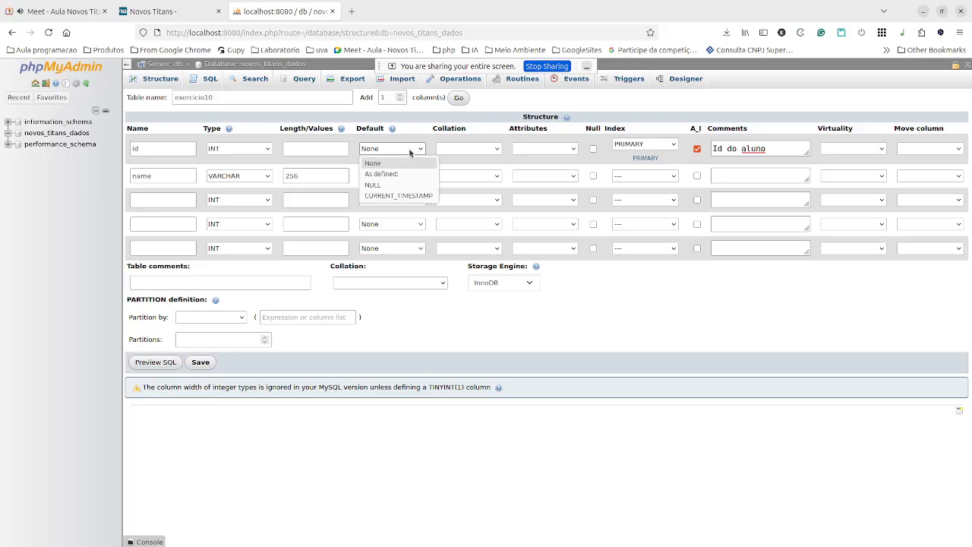
left_click(410, 152)
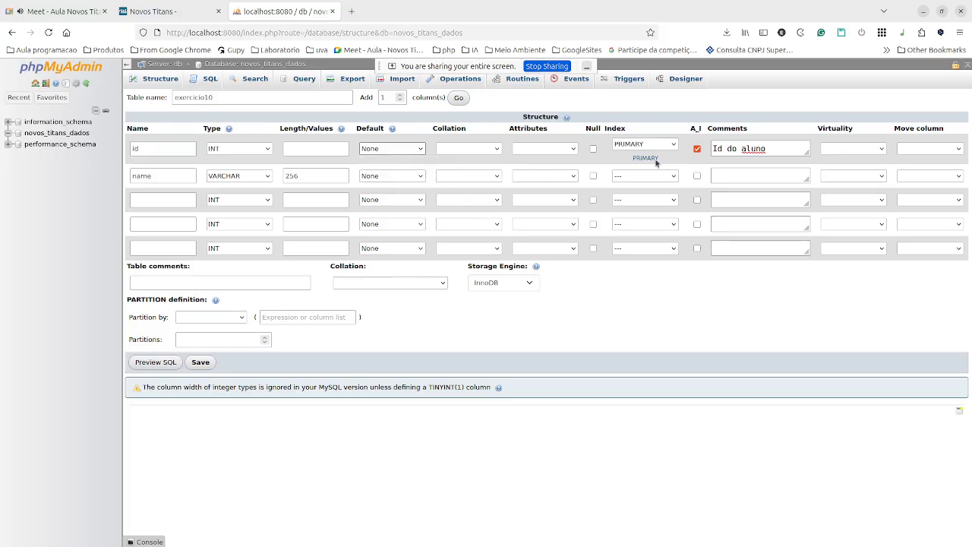
left_click(637, 174)
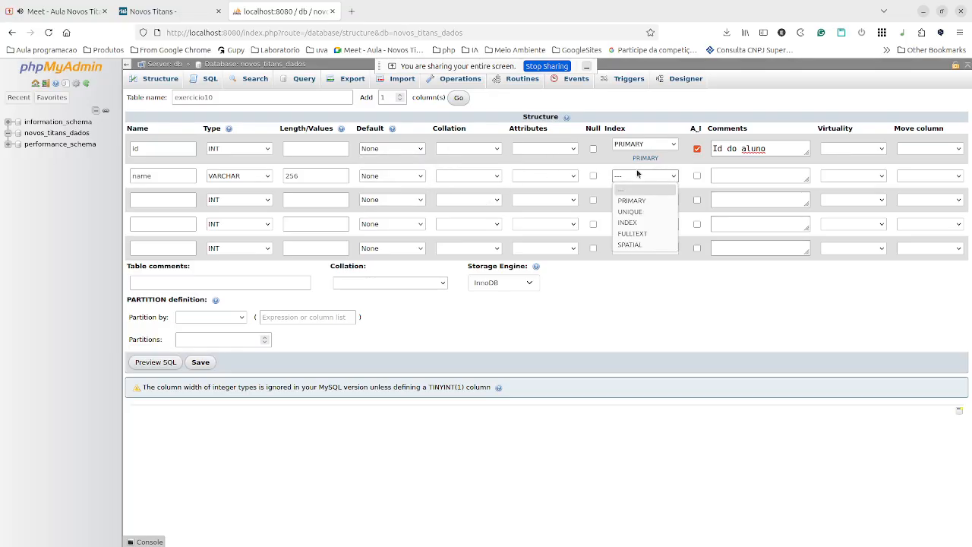
left_click(637, 174)
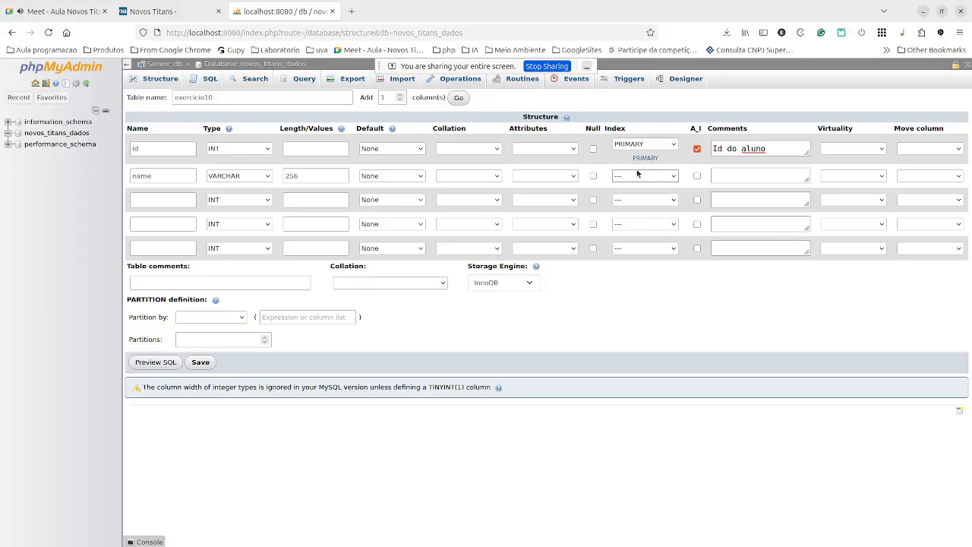
Comment the name column 'Nome do aluno' and recheck the exercise card on the task board.
left_click(775, 179)
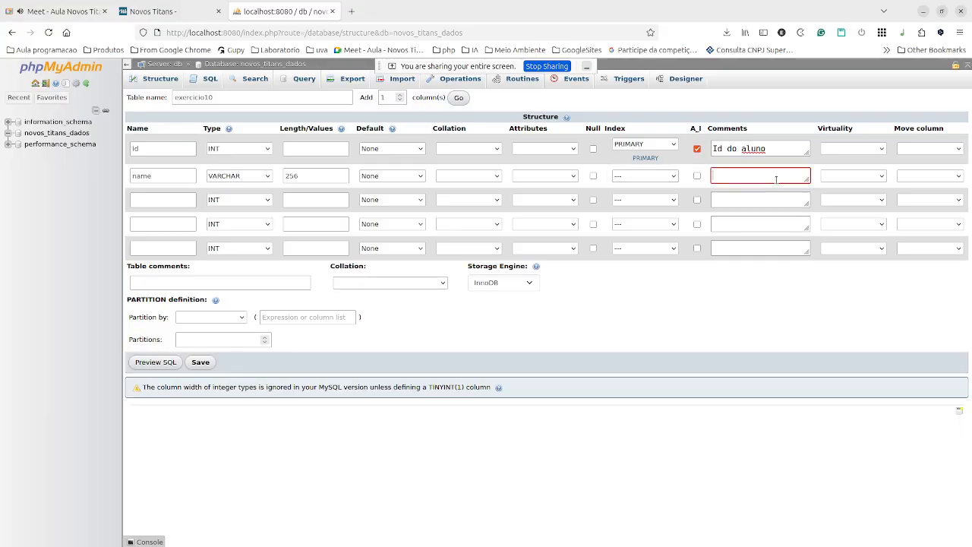
type("Nome do aluno")
left_click(152, 201)
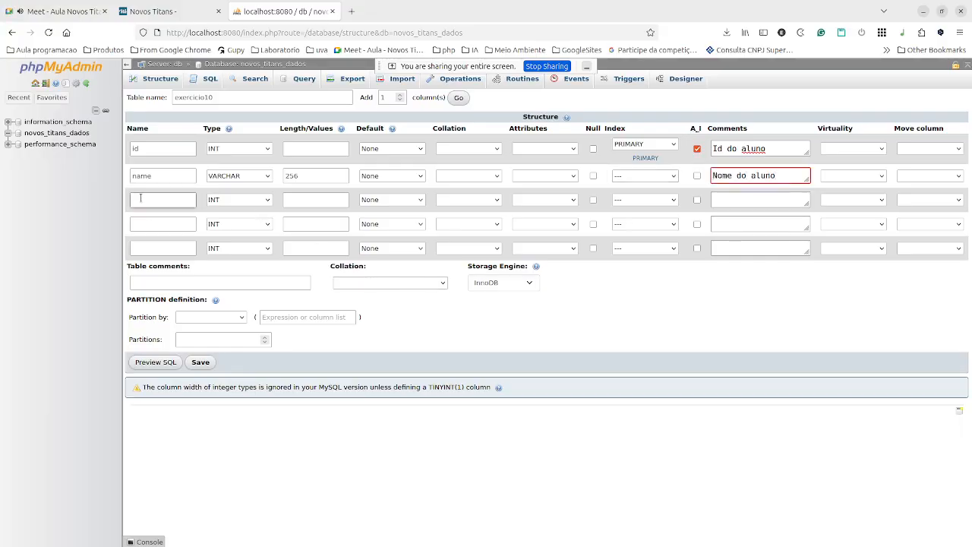
left_click(180, 11)
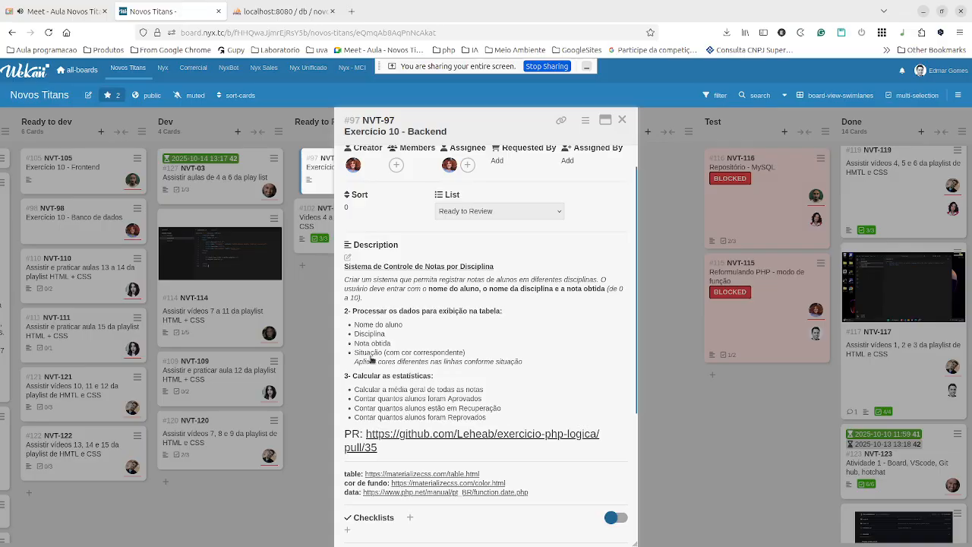
left_click(270, 11)
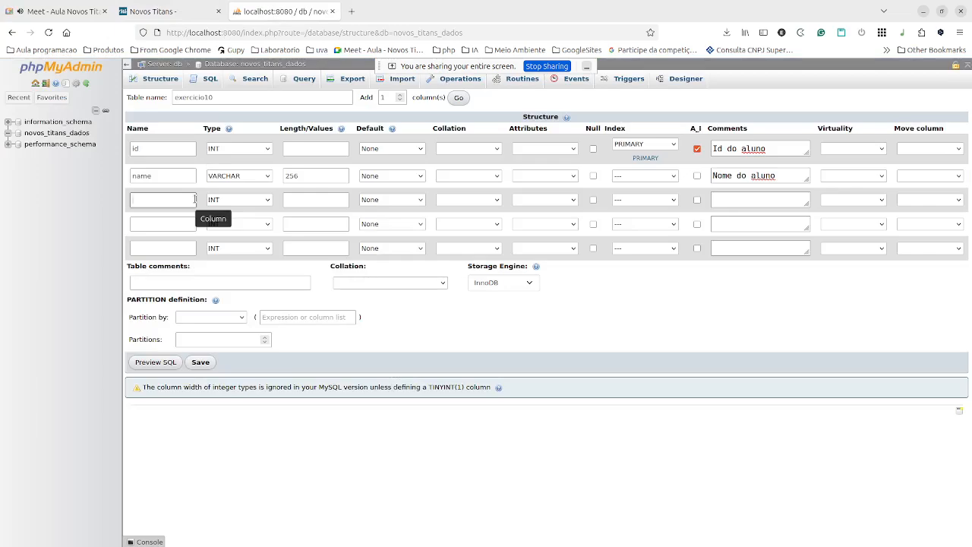
Add a third column named score of type DECIMAL with length 7.
type("score")
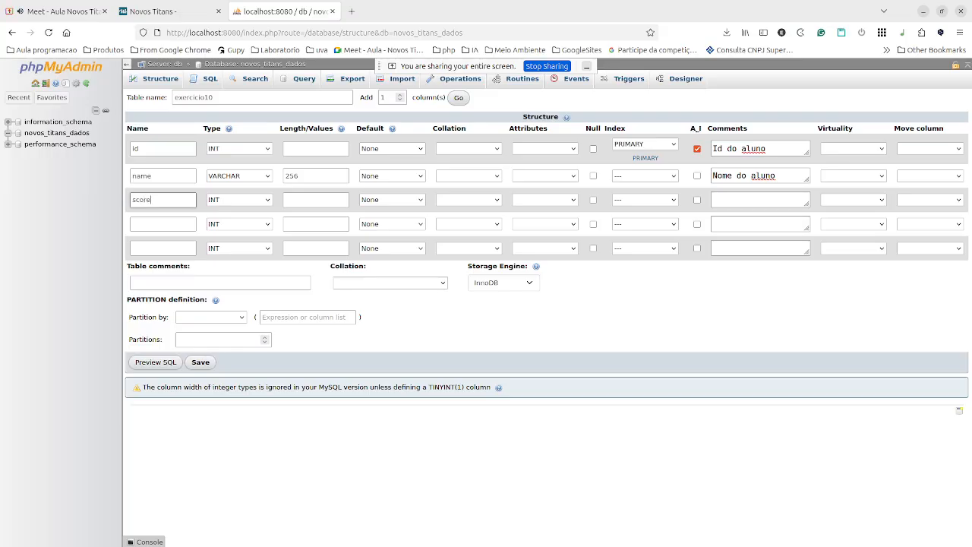
left_click(233, 201)
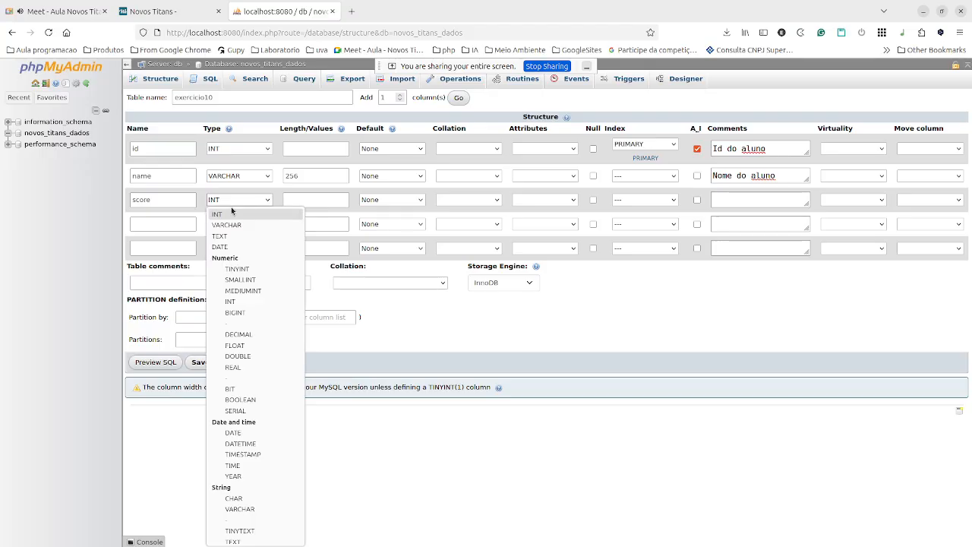
left_click(251, 335)
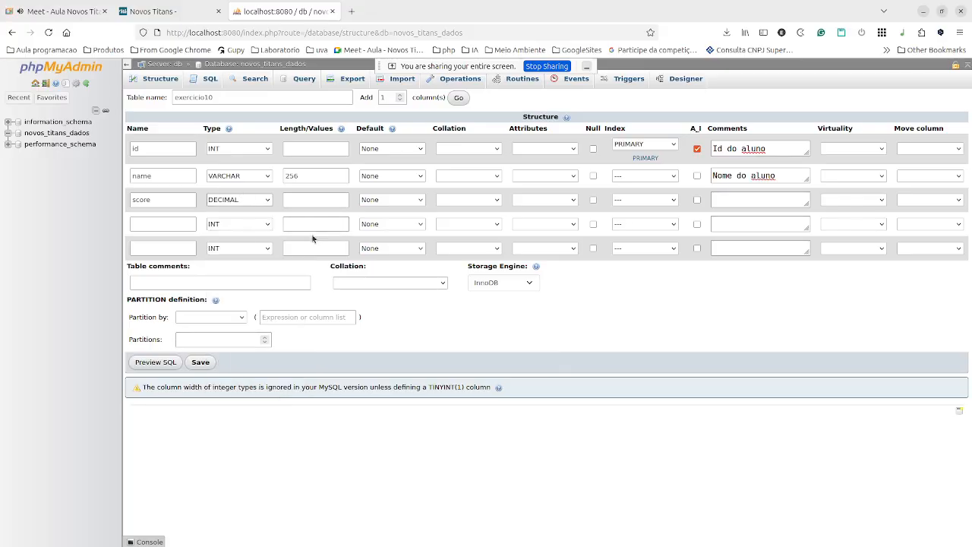
left_click(304, 201)
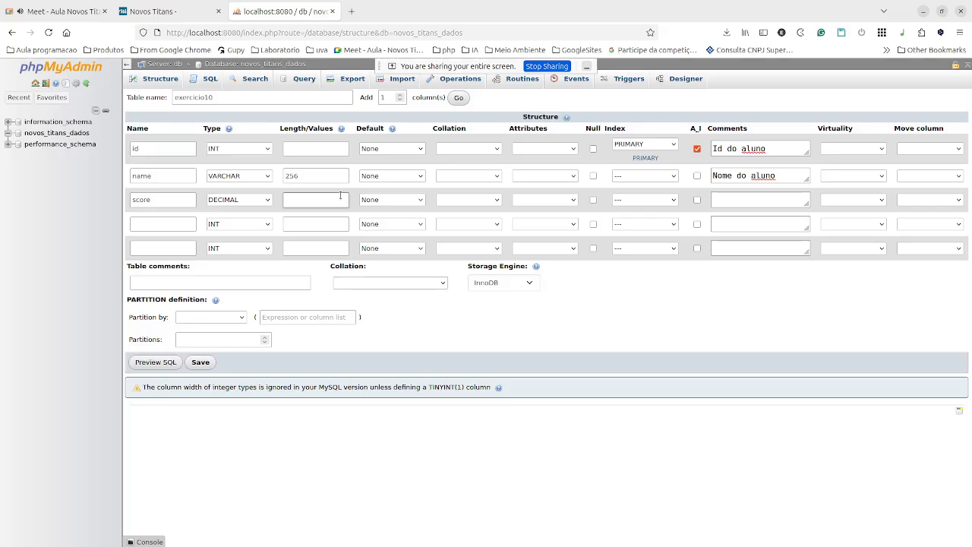
type("7")
Comment score 'Nota do aluno', reread the exercise card, and open a new browser tab.
left_click(723, 199)
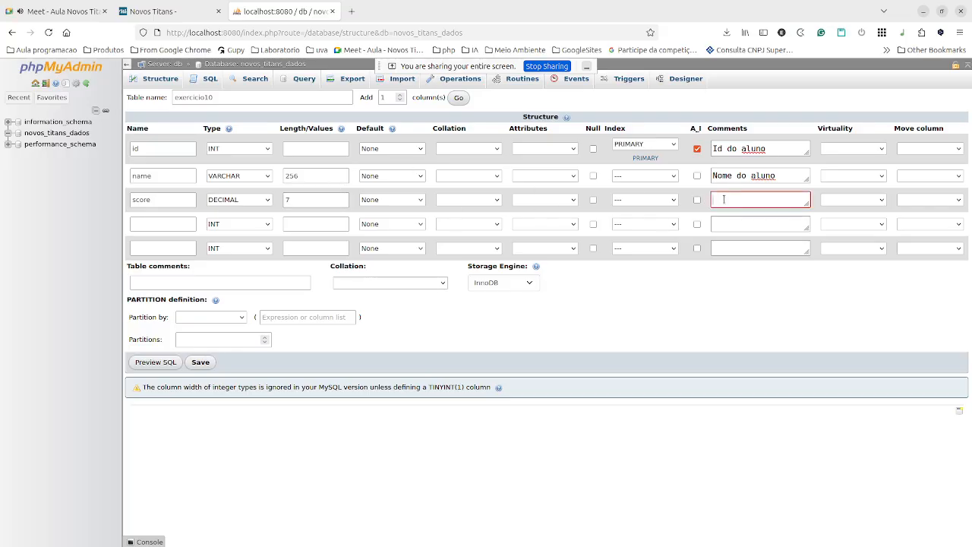
type("Nota do aluno")
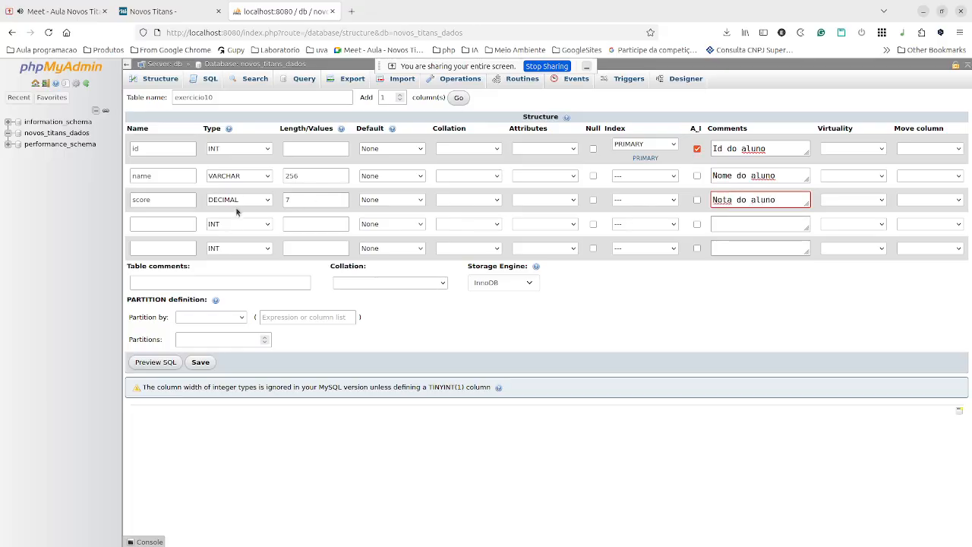
left_click(167, 224)
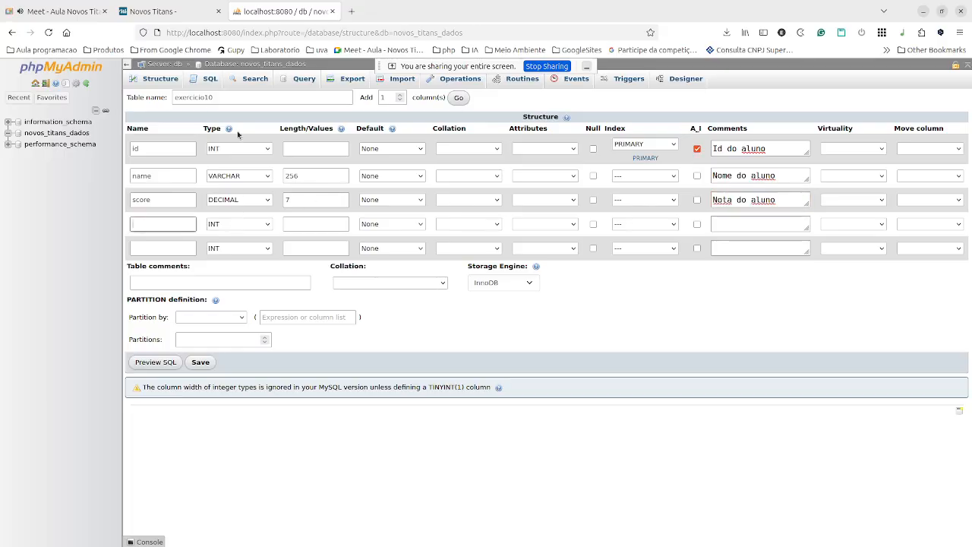
left_click(167, 12)
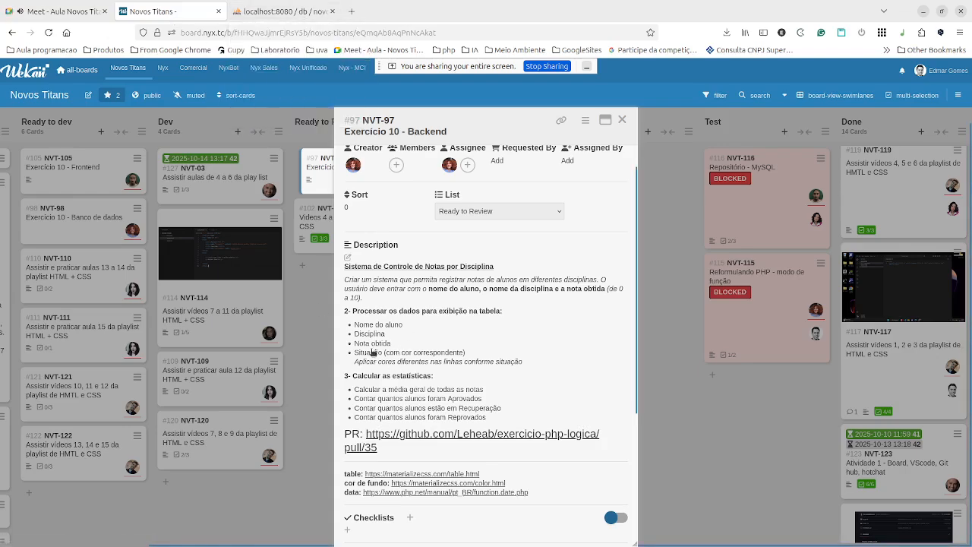
left_click(257, 12)
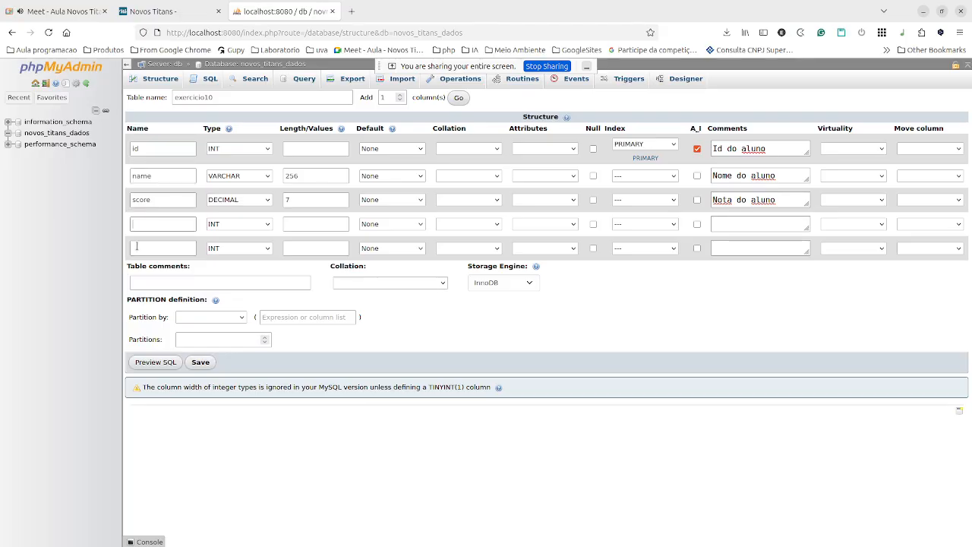
left_click(171, 222)
left_click(352, 10)
Search Google for 'diciplina escolar em ingles' to get 'school subject', then return to phpMyAdmin.
left_click(370, 30)
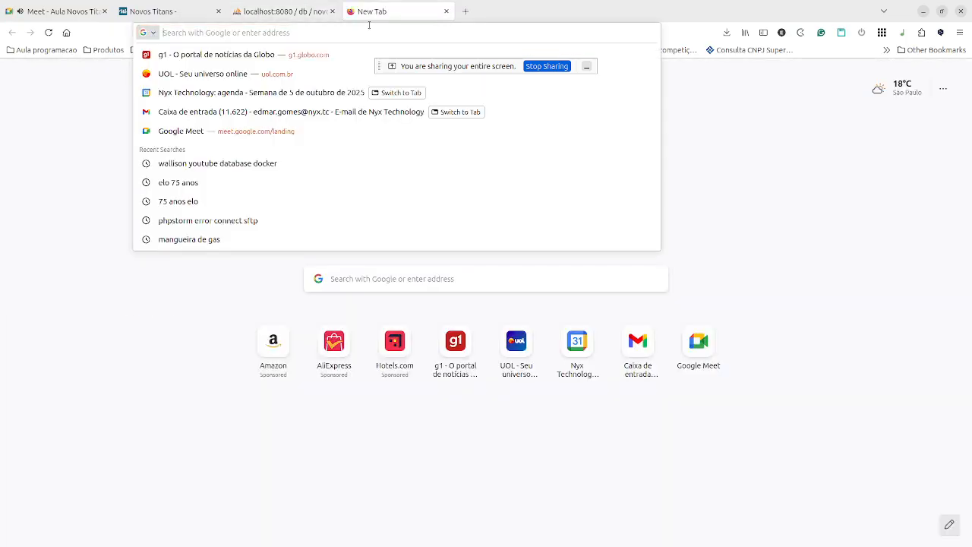
type("diciplina ")
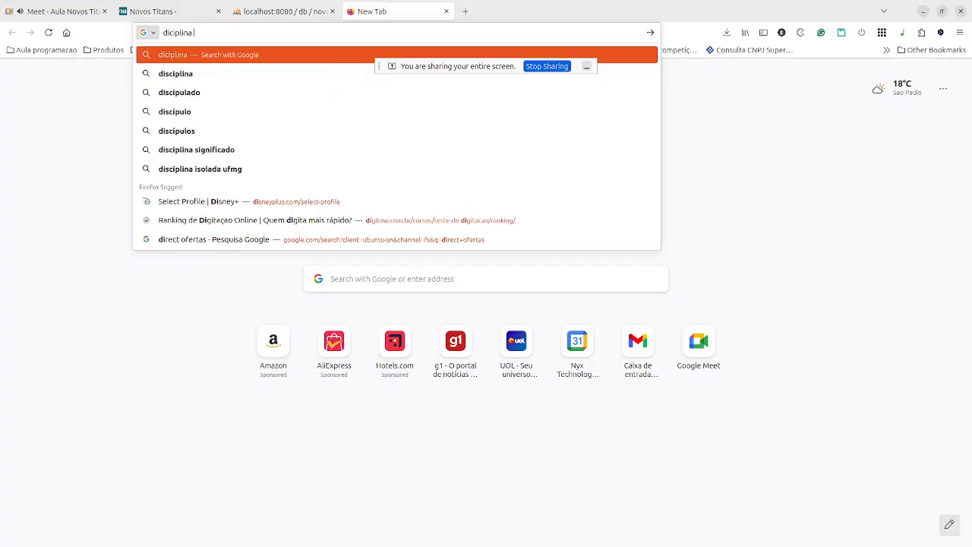
type("escolar em ingles")
key("Return")
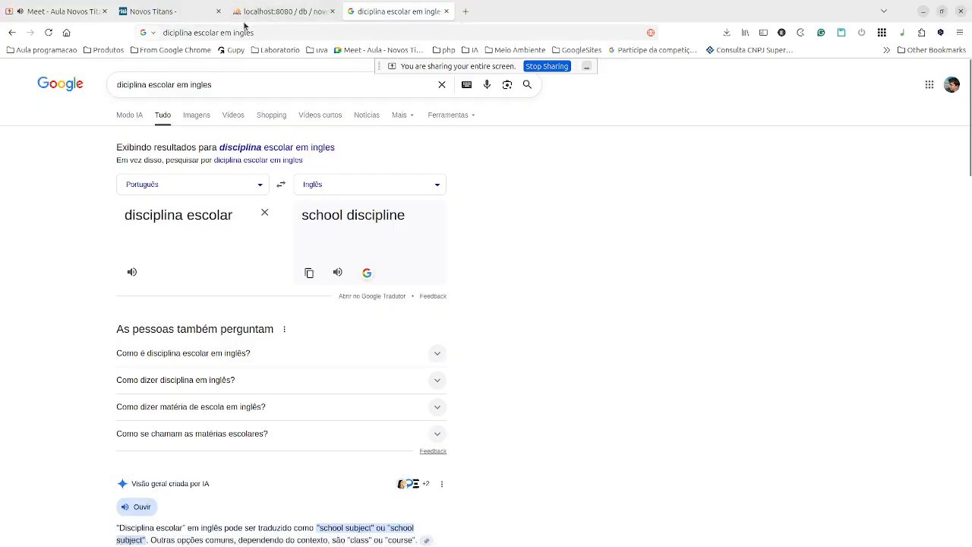
left_click(161, 11)
Add a fourth column subject as VARCHAR(125) with comment 'Diciplina'.
left_click(262, 12)
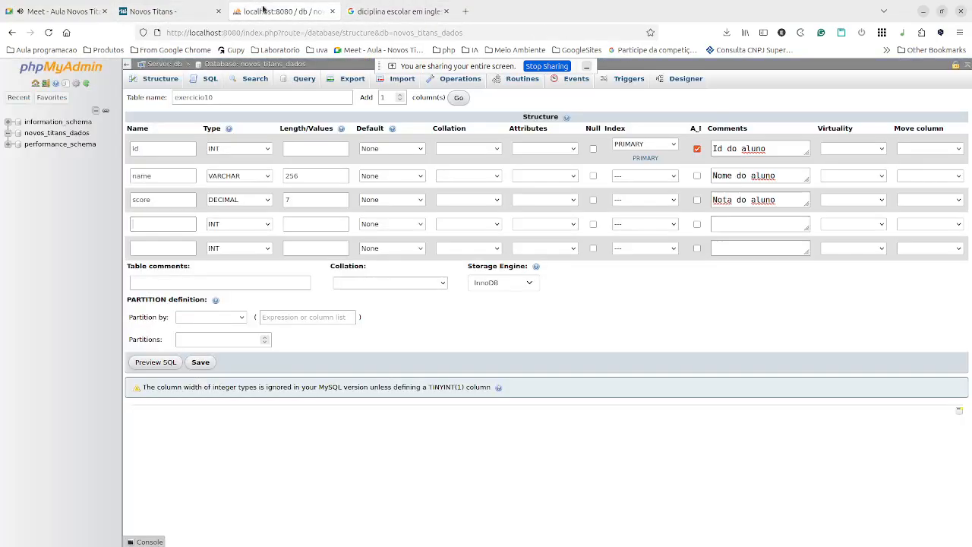
left_click(170, 219)
type("sb")
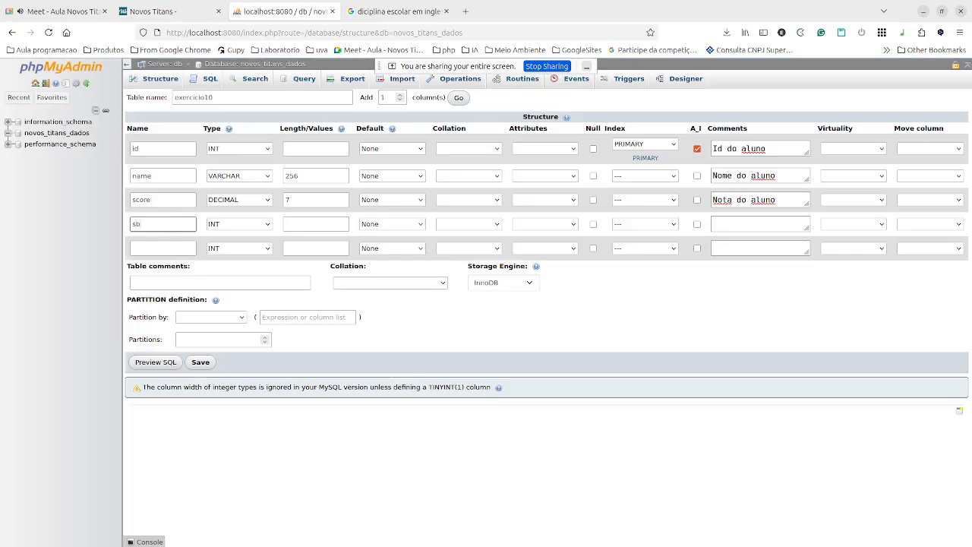
key("BackSpace")
type("ubject")
left_click(222, 226)
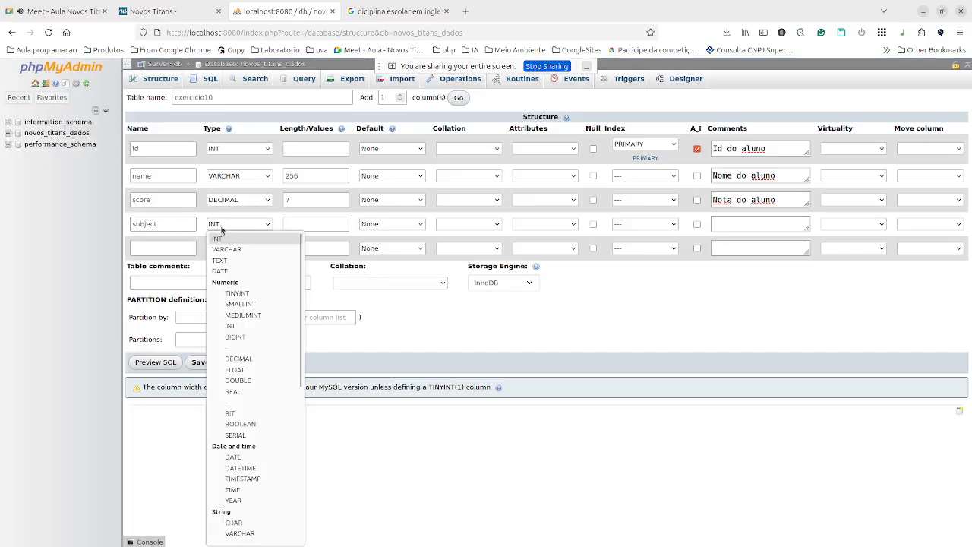
left_click(255, 252)
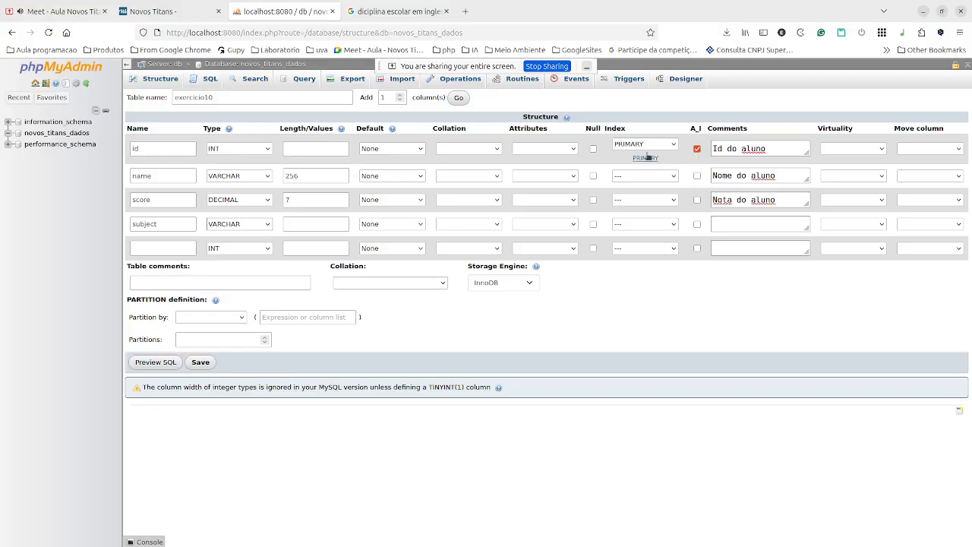
left_click(314, 223)
type("125")
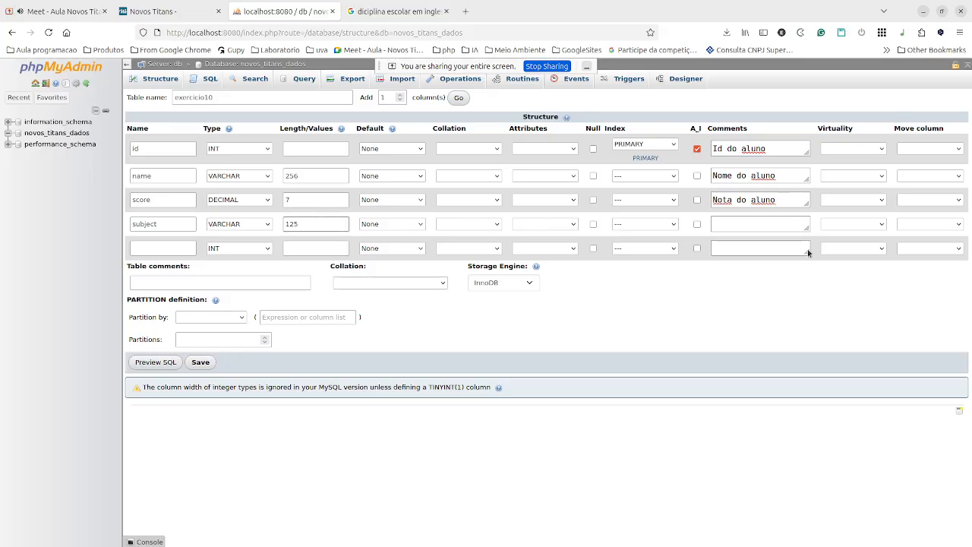
left_click(773, 221)
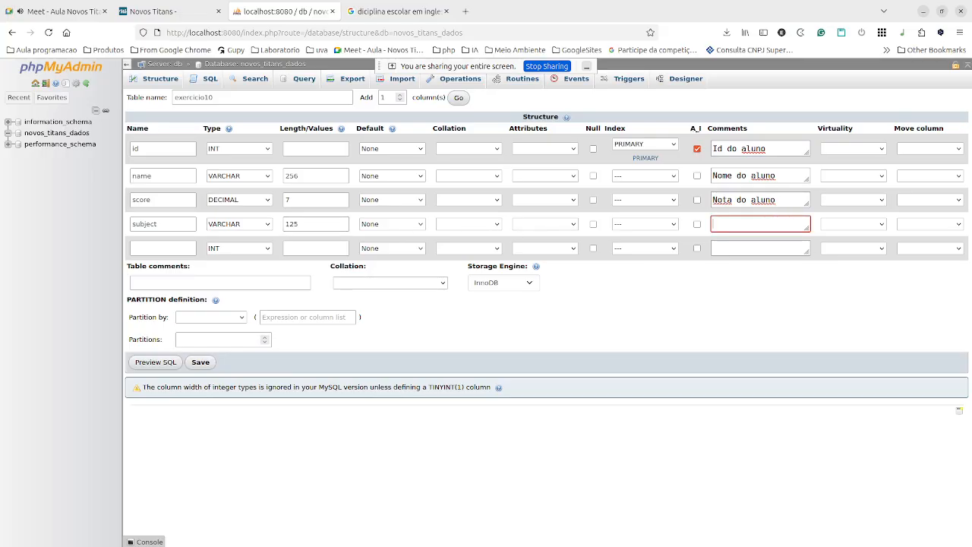
type("Diciplina")
After rechecking the exercise card, add a fifth column status as VARCHAR(125).
left_click(167, 249)
left_click(173, 14)
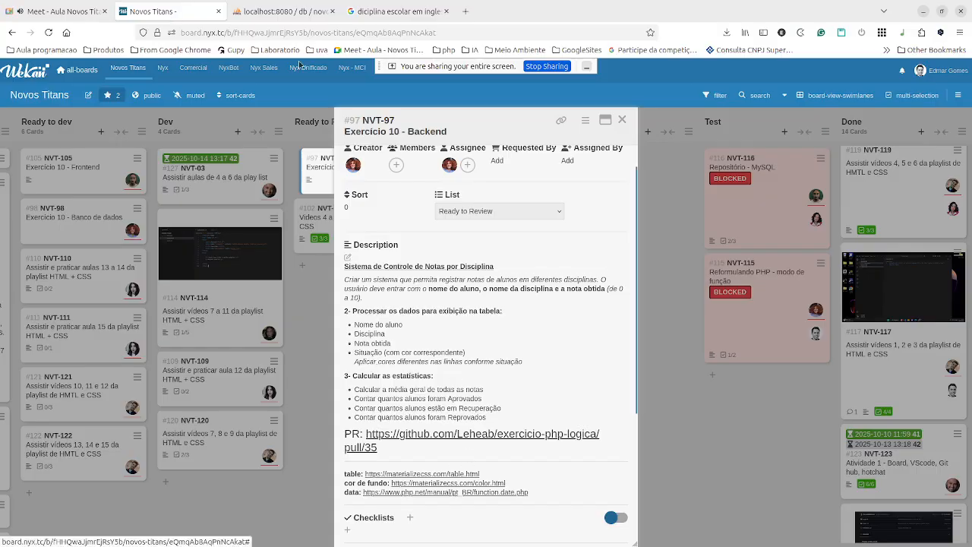
left_click(315, 13)
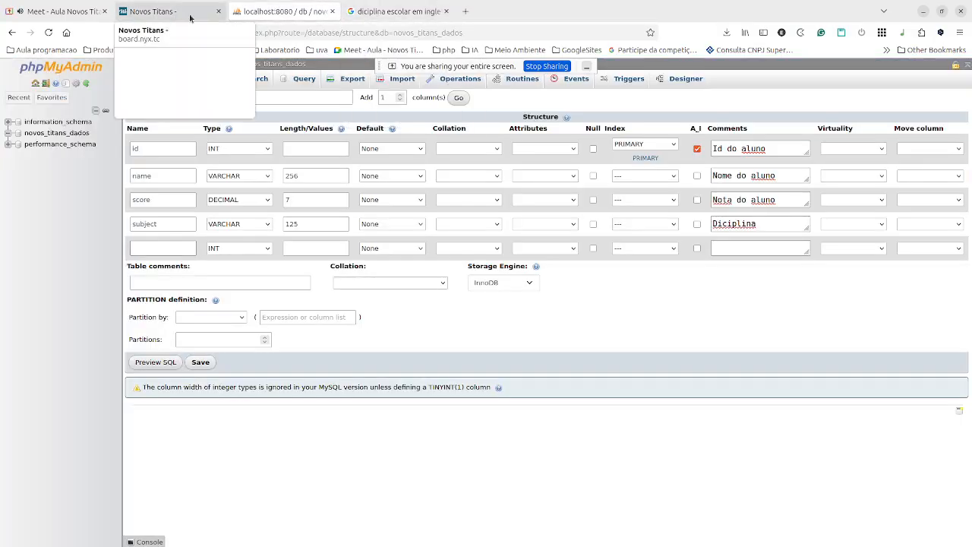
left_click(178, 250)
type("status")
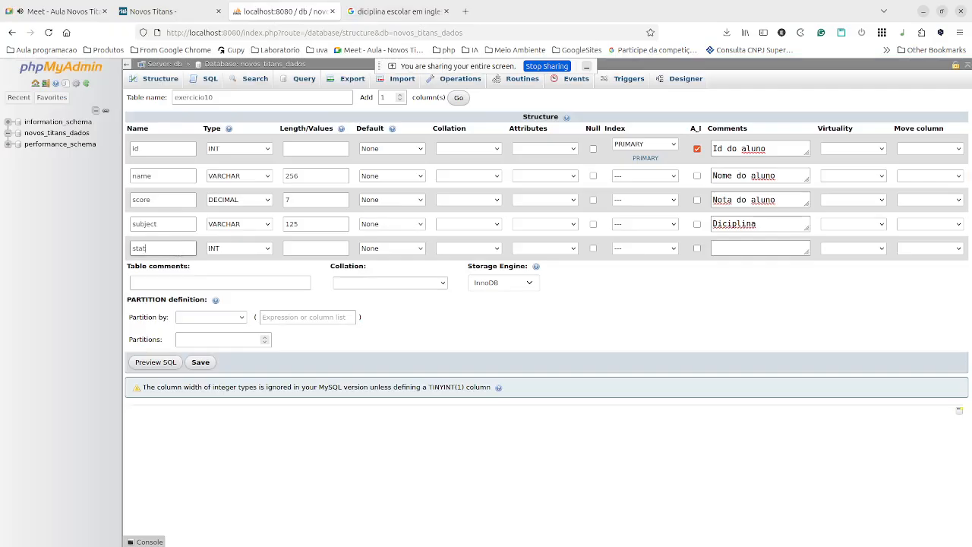
left_click(266, 250)
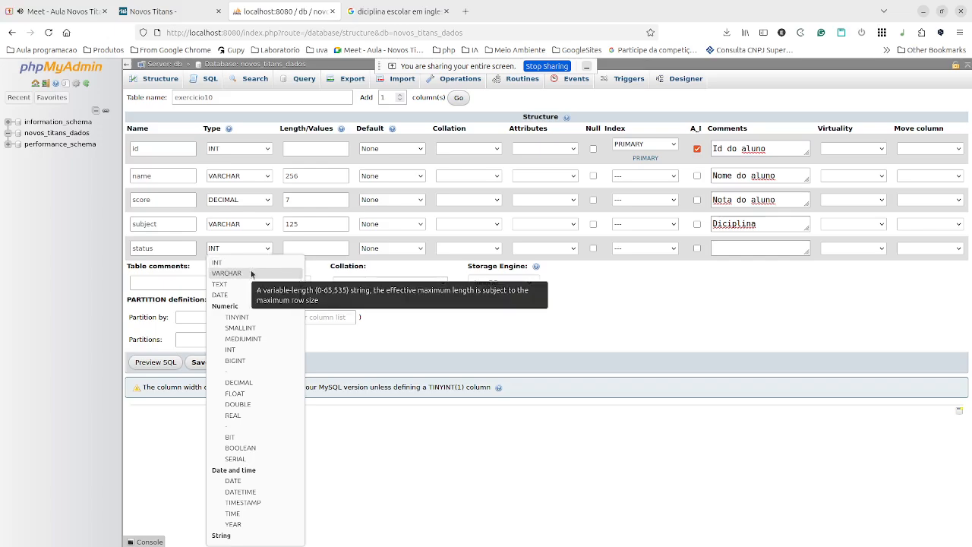
left_click(251, 274)
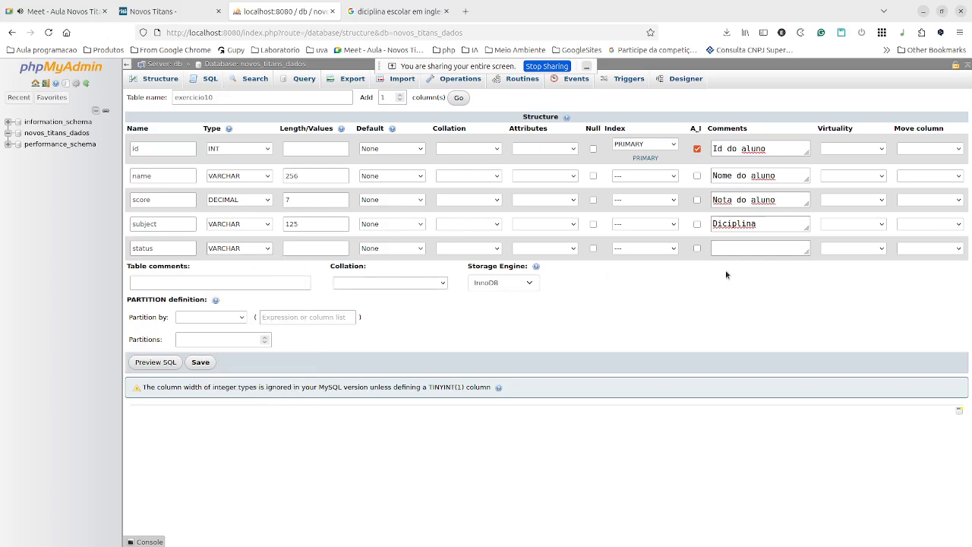
left_click(338, 248)
type("125")
left_click(769, 253)
Enter 'Situação na diciplina' as the status column's comment.
left_click(769, 253)
type("Situação na ")
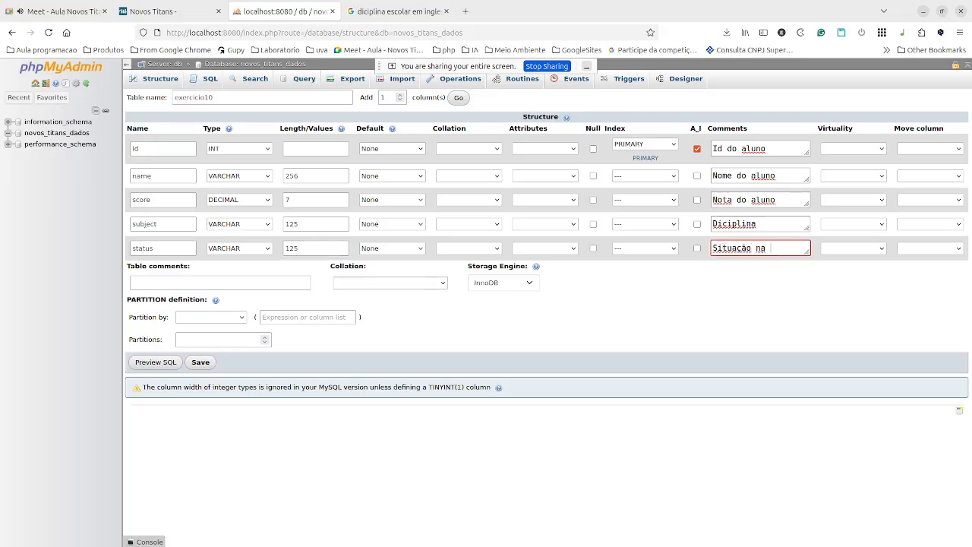
type("diciplina")
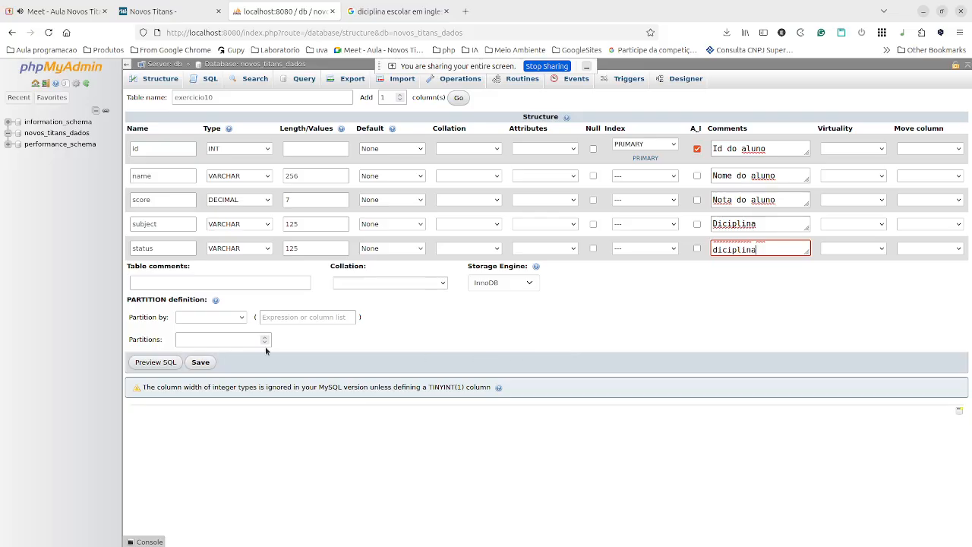
Set the table comment to 'Tabela para o exercicio 10 sobre diciplina dos alunos'.
left_click(283, 286)
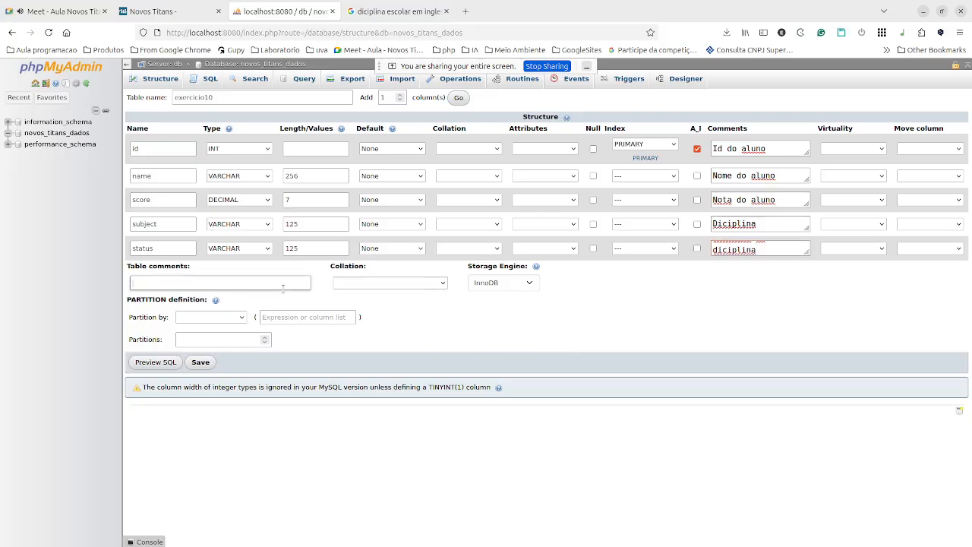
type("Tabela para o exercicio 10 sobre diciplina")
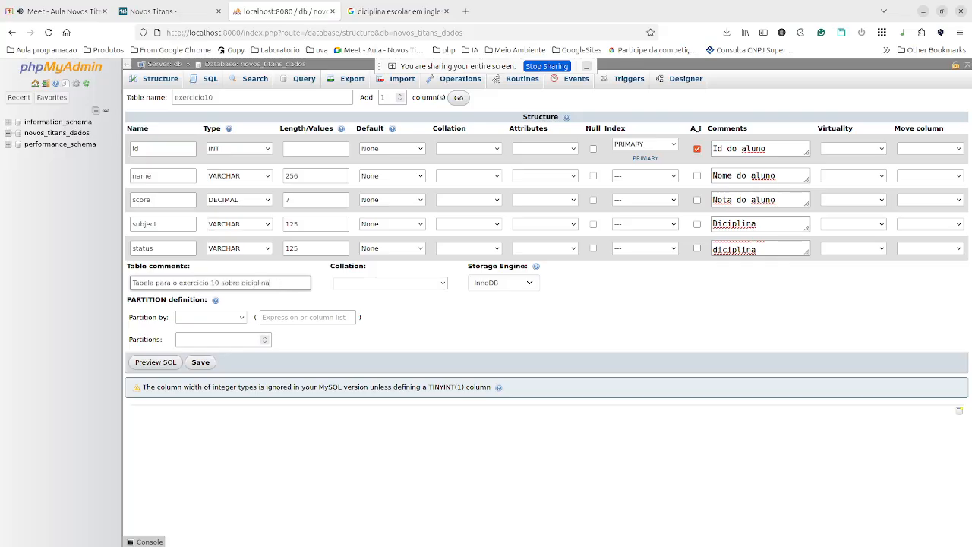
type(" dos alunos")
left_click(350, 277)
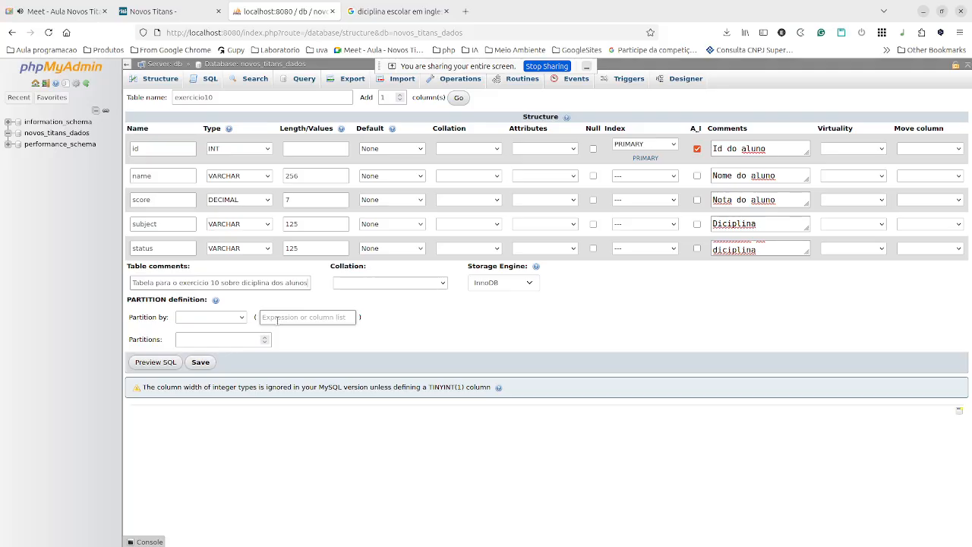
left_click(170, 363)
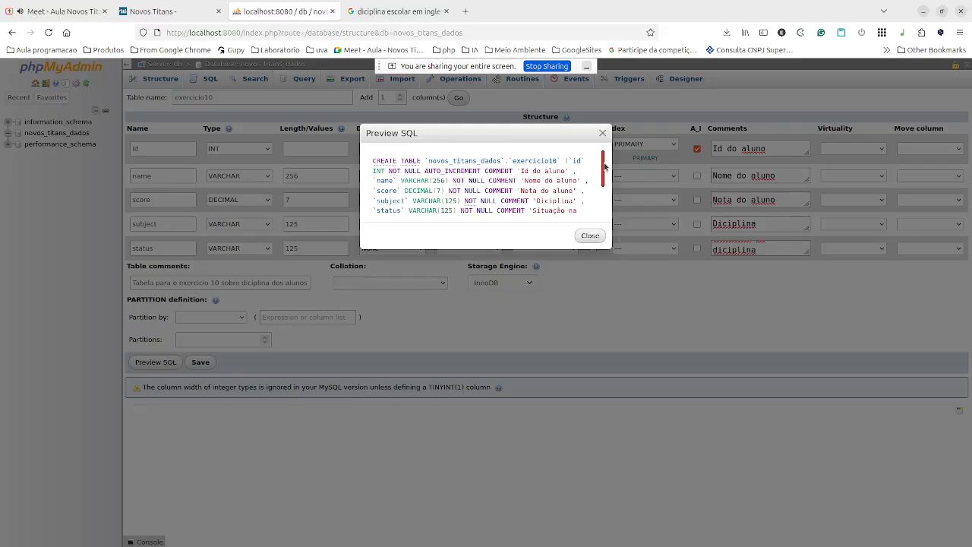
mouse_move(603, 150)
left_mouse_down()
mouse_move(597, 203)
mouse_move(593, 149)
left_mouse_up()
left_click(601, 134)
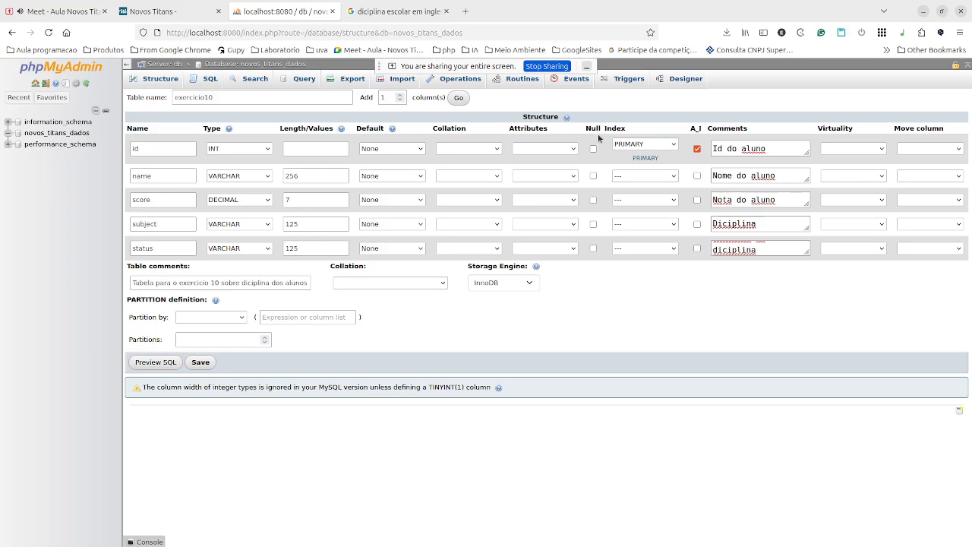
left_click(200, 364)
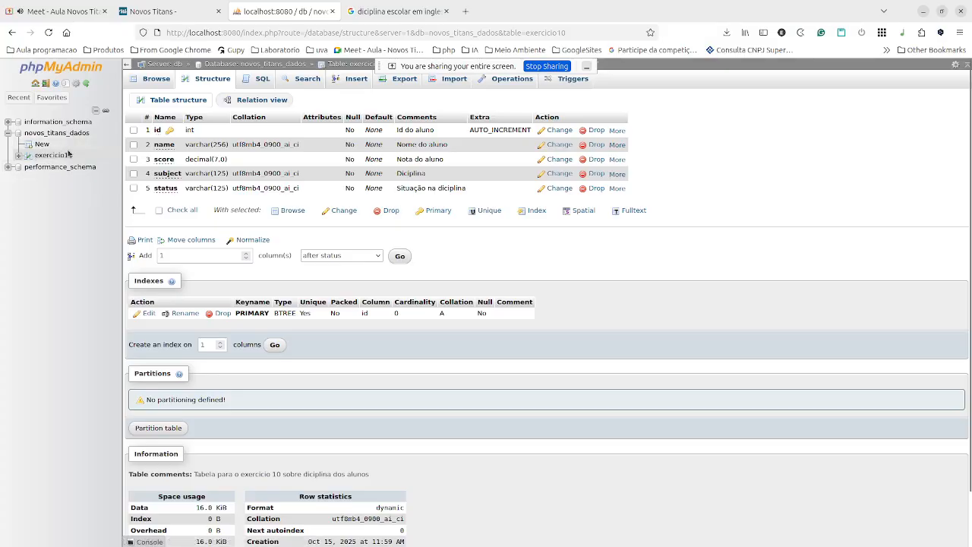
Browse the empty exercicio10 table, then open its Insert form for a new row.
left_click(156, 79)
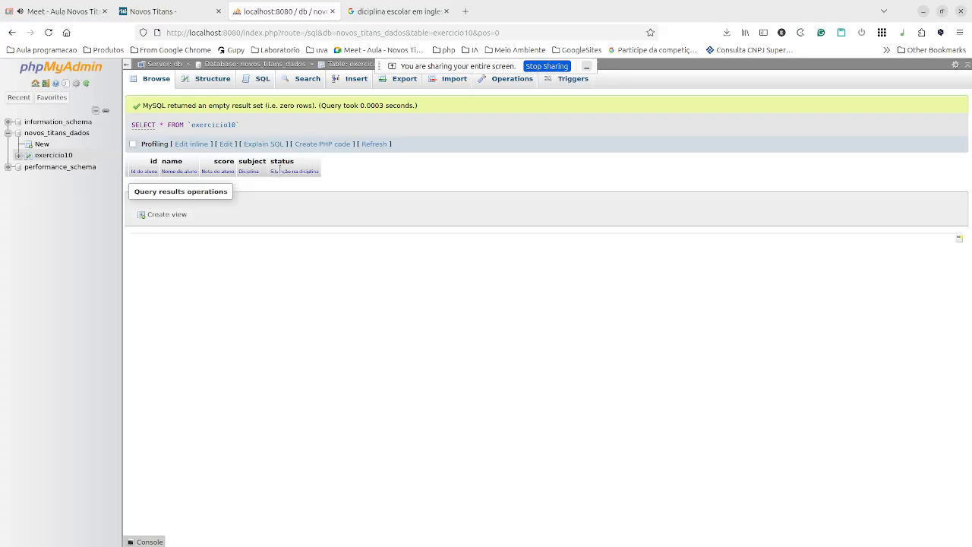
left_click(355, 79)
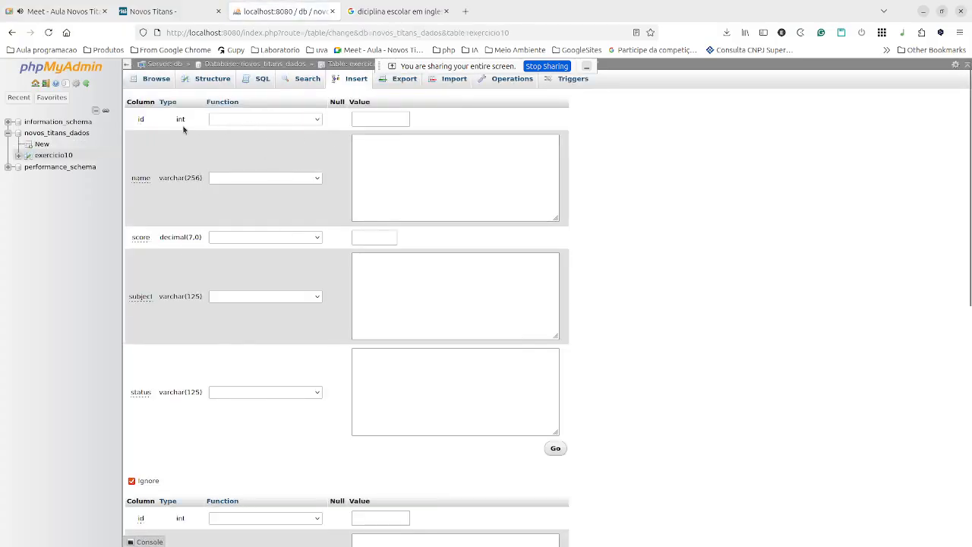
Enter the student's full name, score 5, subject Programação and status Aprovado.
left_click(425, 163)
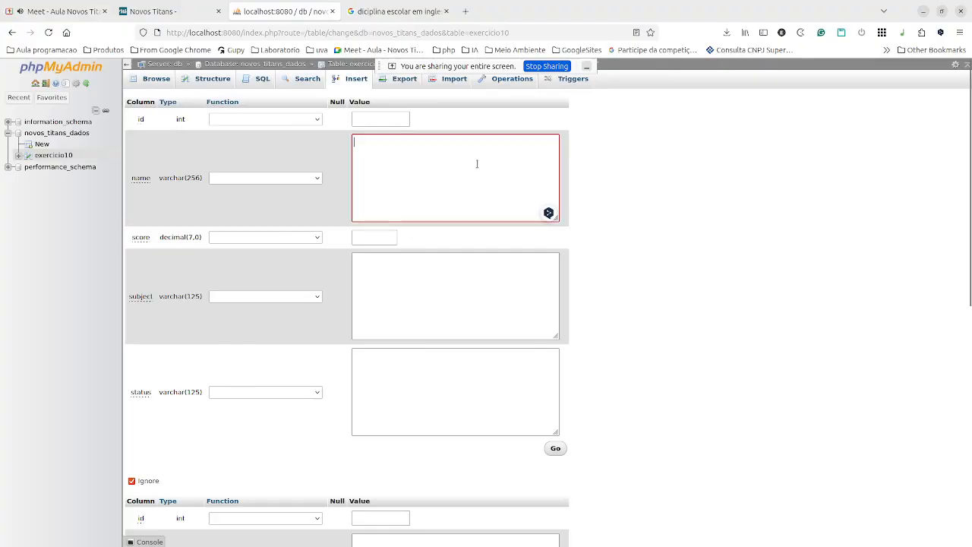
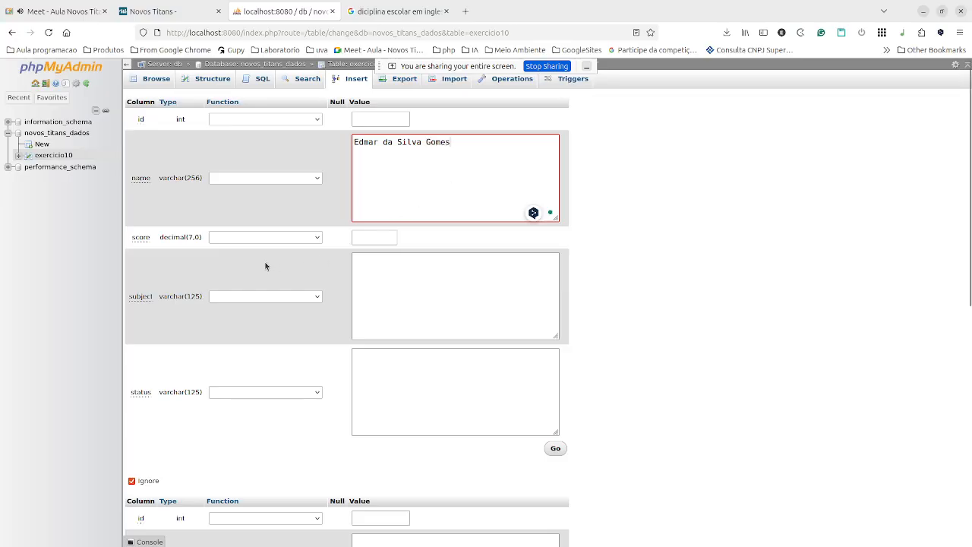
left_click(381, 237)
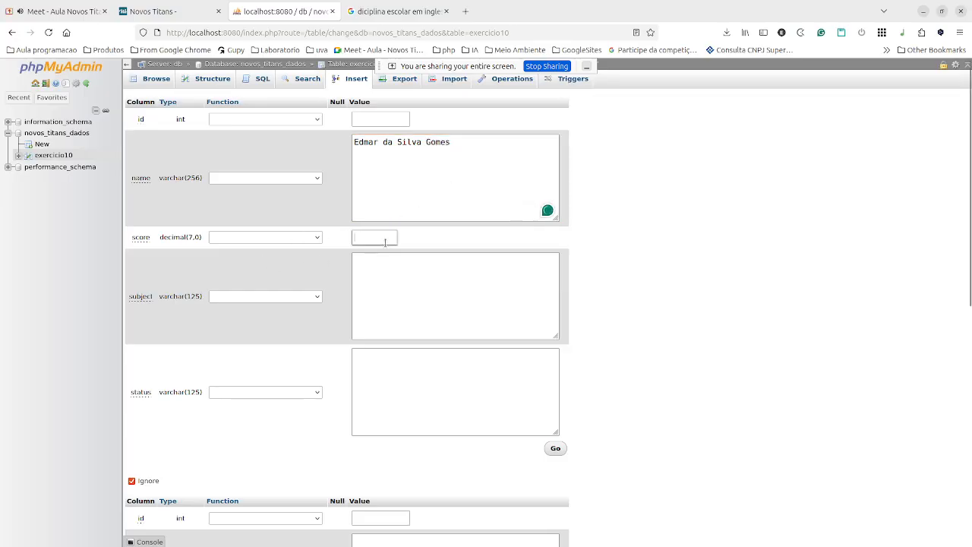
type("5")
left_click(445, 302)
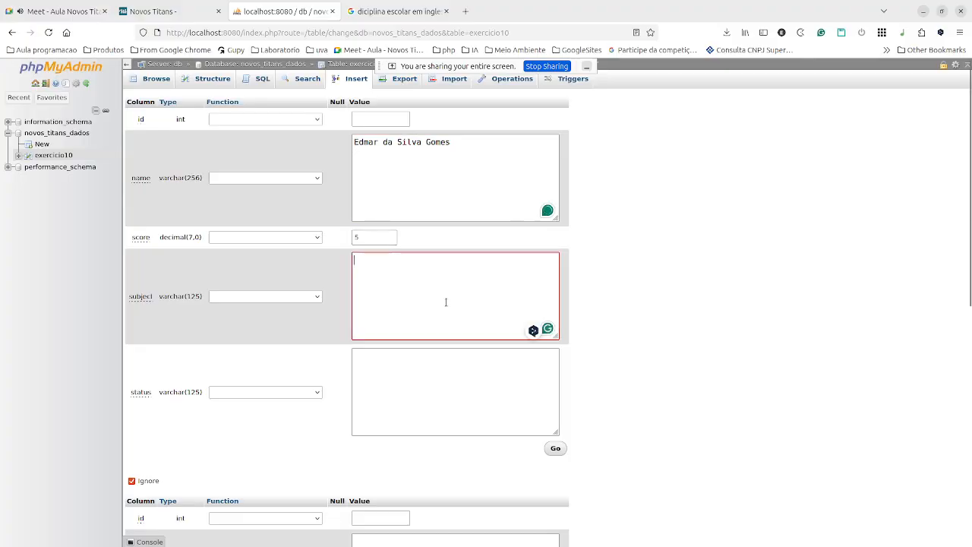
type("Programação")
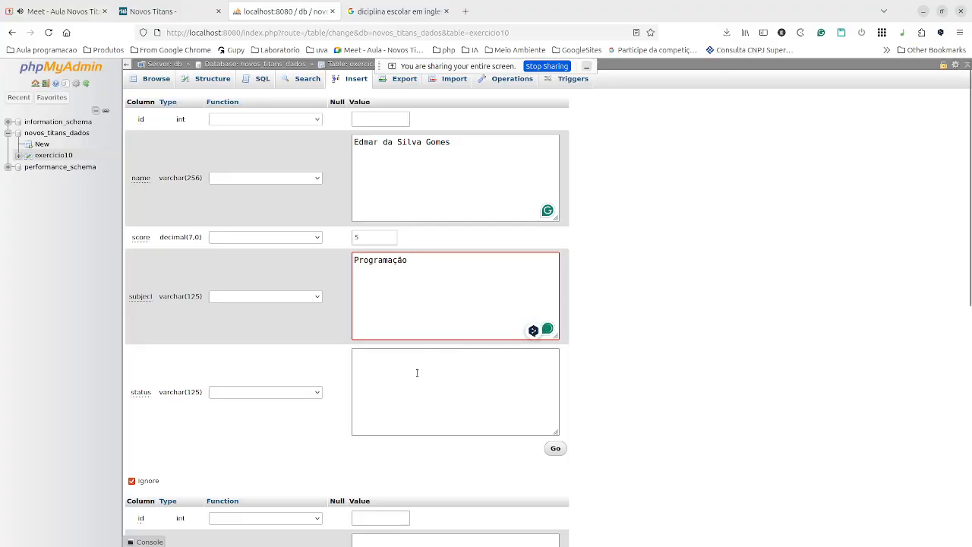
left_click(369, 430)
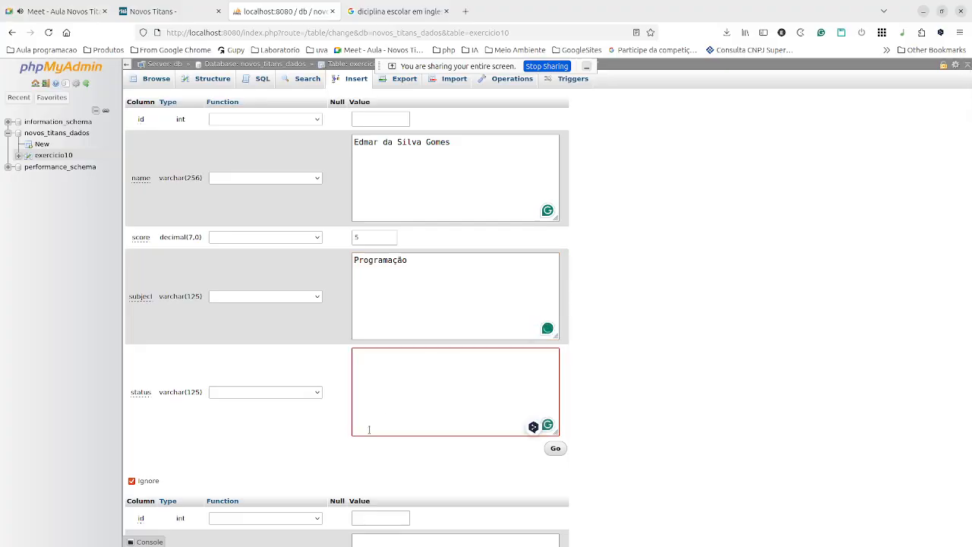
type("Aprovado")
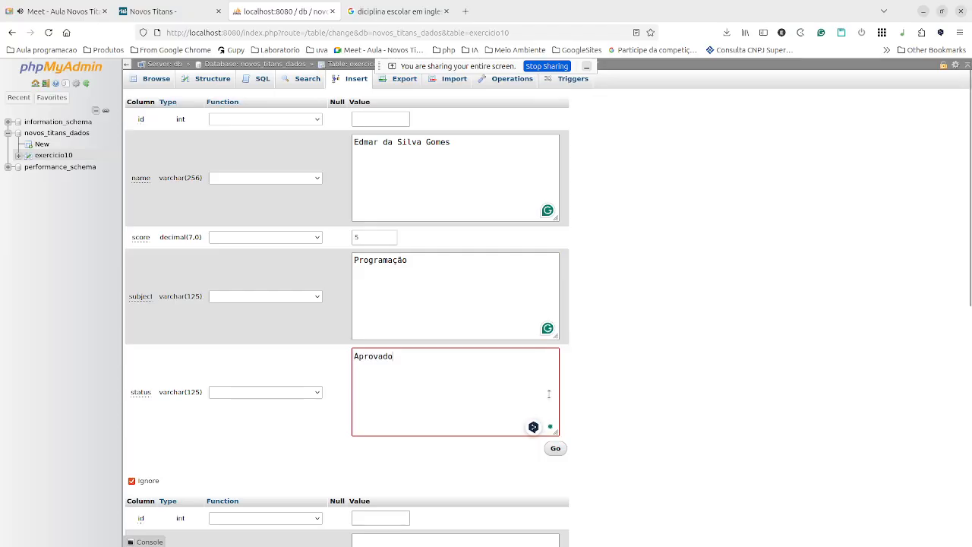
Review the filled insert form and open a new blank browser tab.
scroll(523, 390, "down", 3)
scroll(324, 282, "up", 3)
scroll(323, 282, "down", 7)
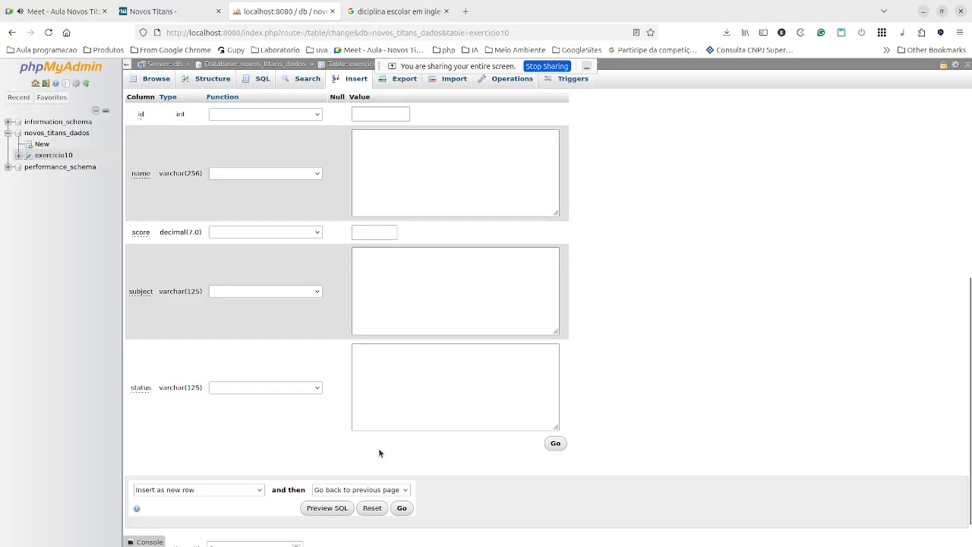
scroll(392, 280, "up", 3)
scroll(392, 282, "down", 2)
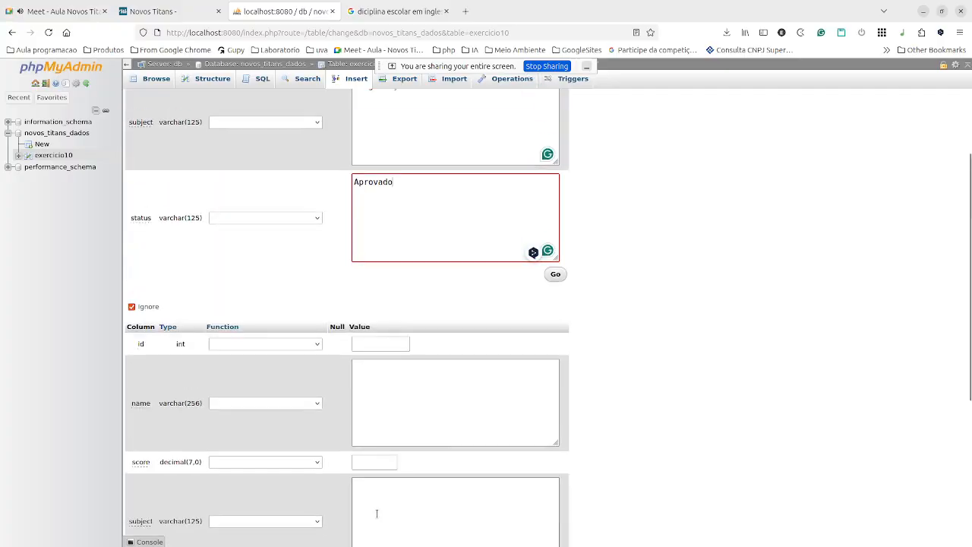
scroll(377, 514, "up", 3)
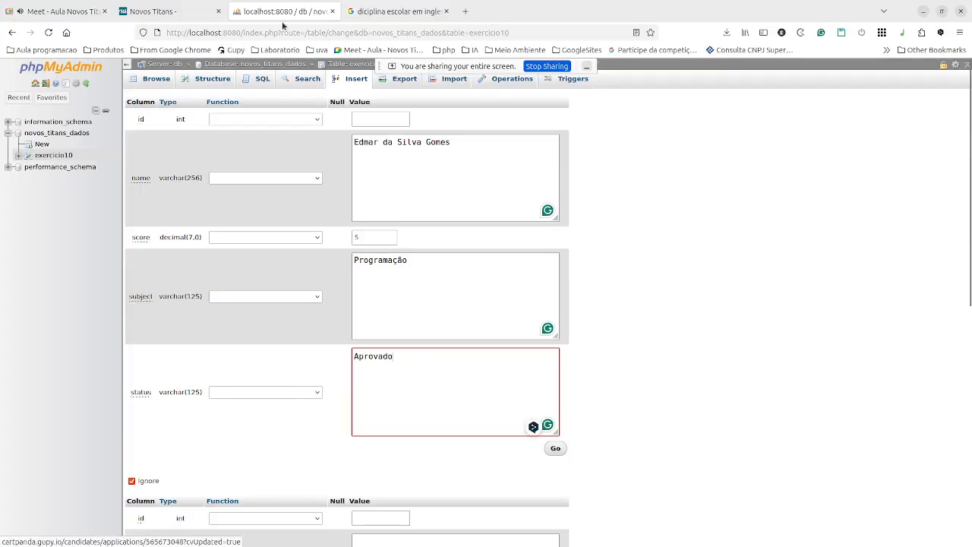
left_click(467, 12)
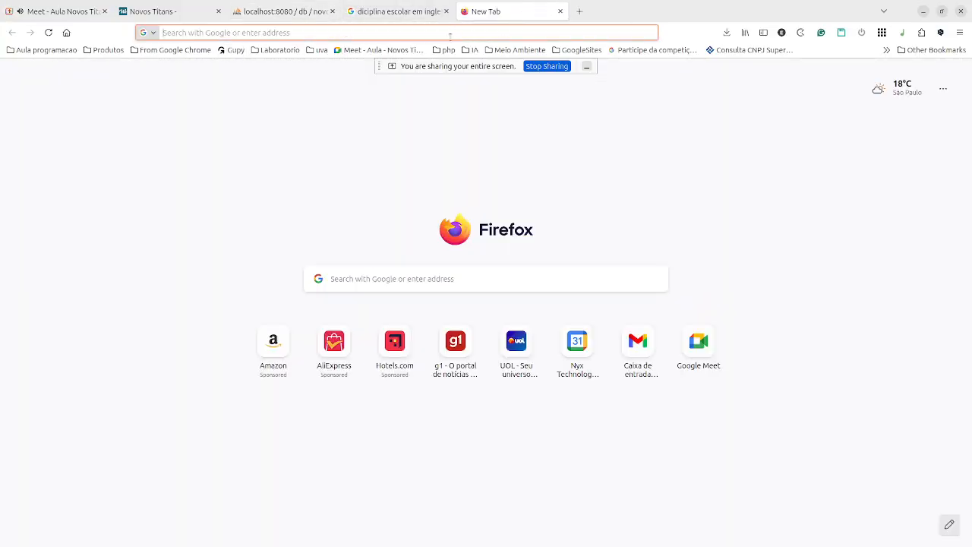
Load the Aluno Online app at localhost:8585 and open its Exercicio 10 page.
left_click(454, 32)
type("localhost:8585/")
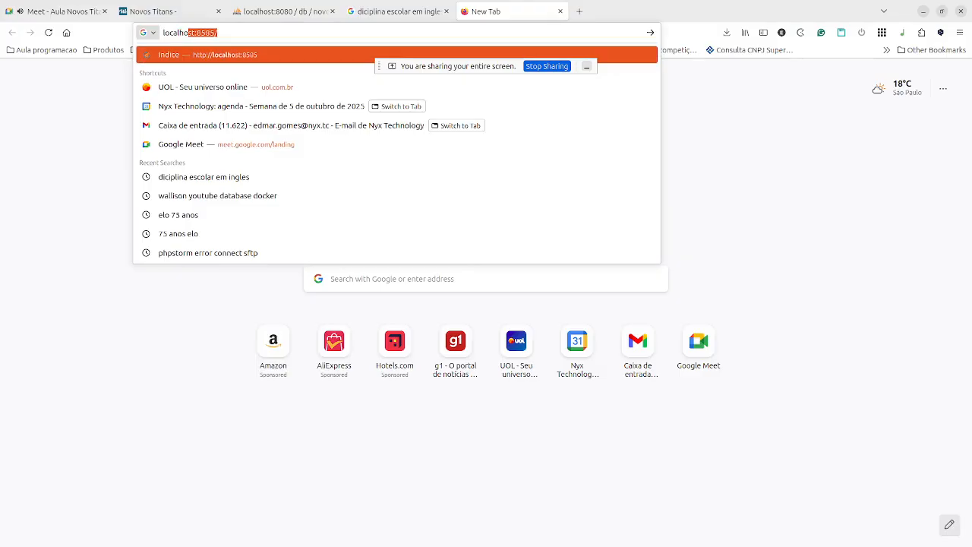
key("Return")
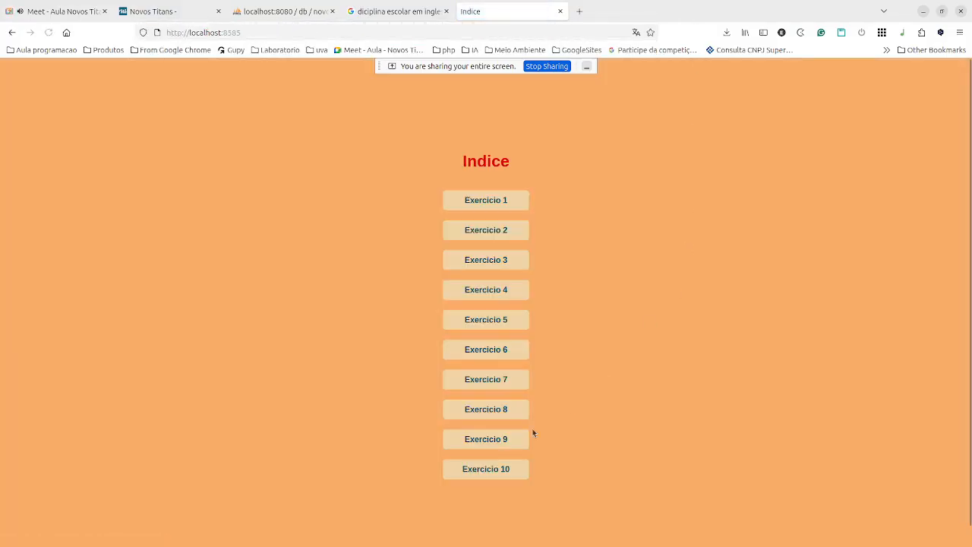
left_click(497, 467)
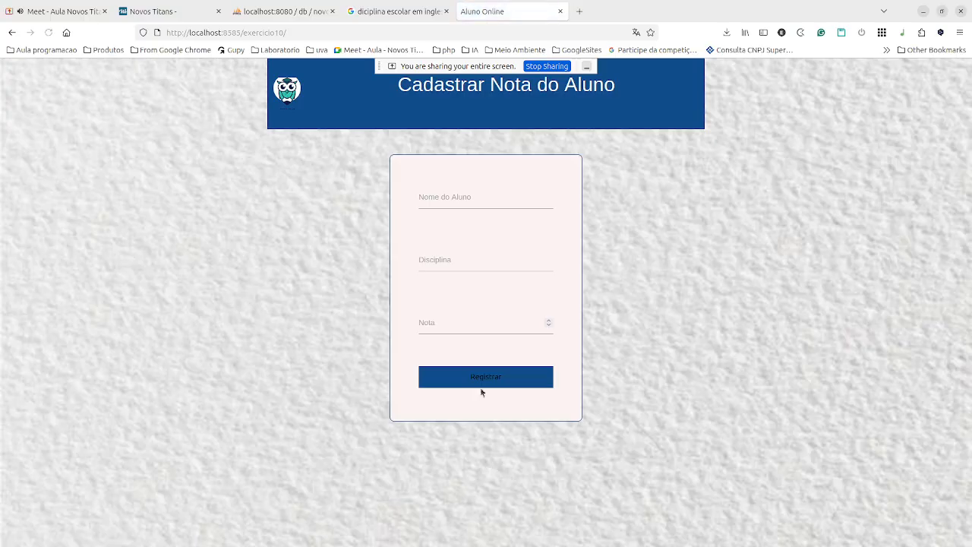
Compare the Nome do Aluno, Disciplina and Nota fields against the phpMyAdmin insert form.
left_click(441, 196)
left_click(451, 256)
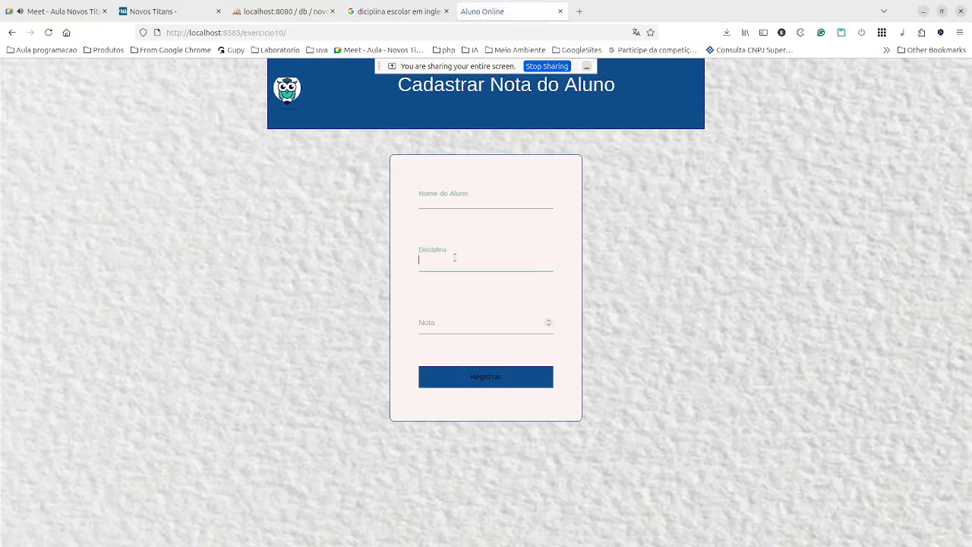
left_click(442, 327)
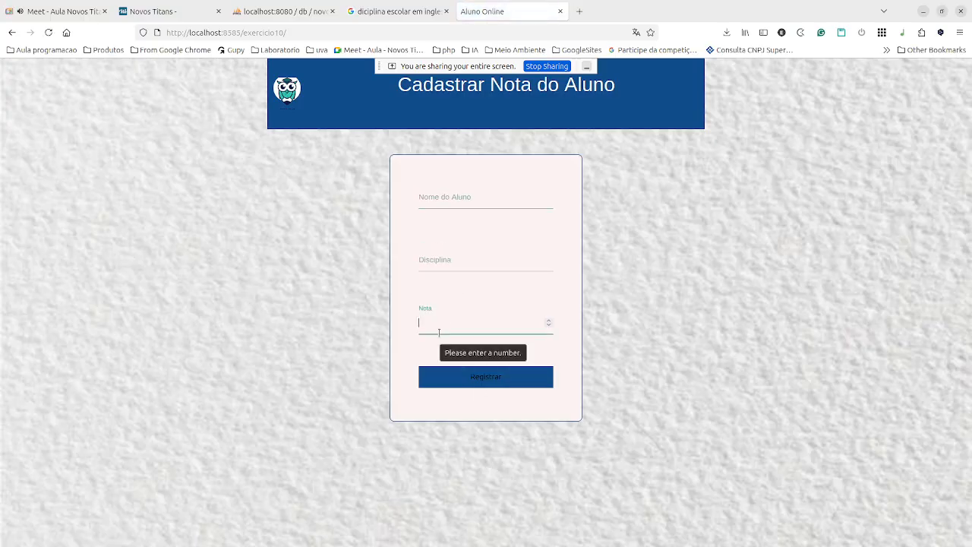
left_click(440, 261)
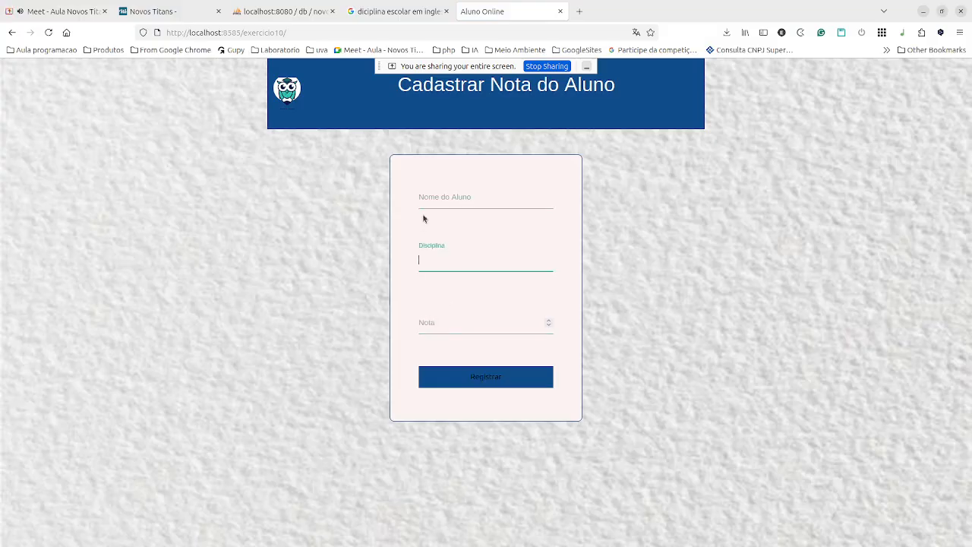
left_click(281, 12)
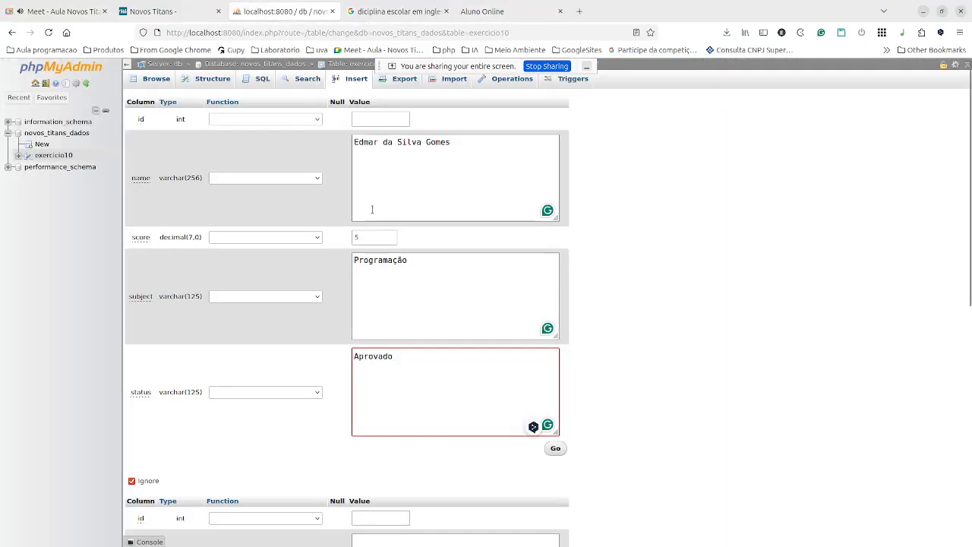
left_click(490, 13)
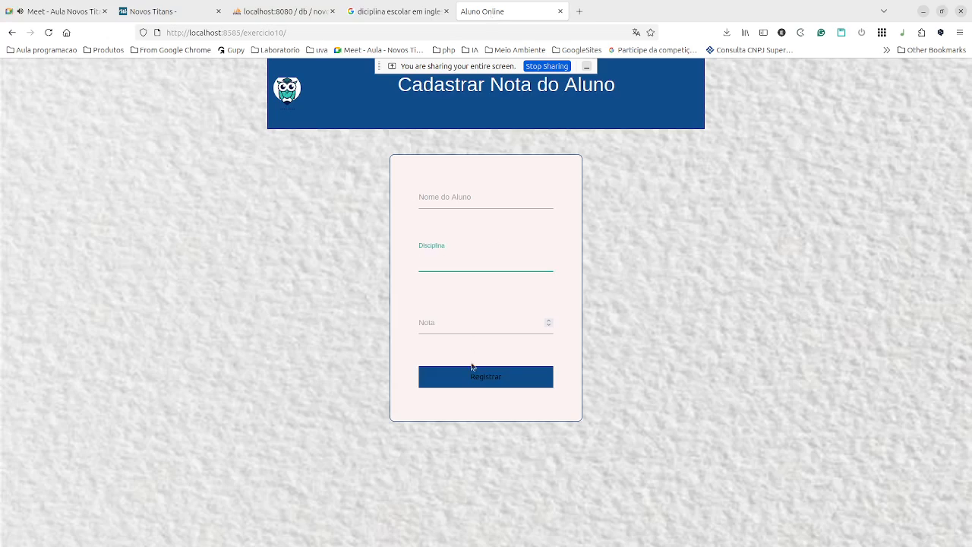
left_click(456, 312)
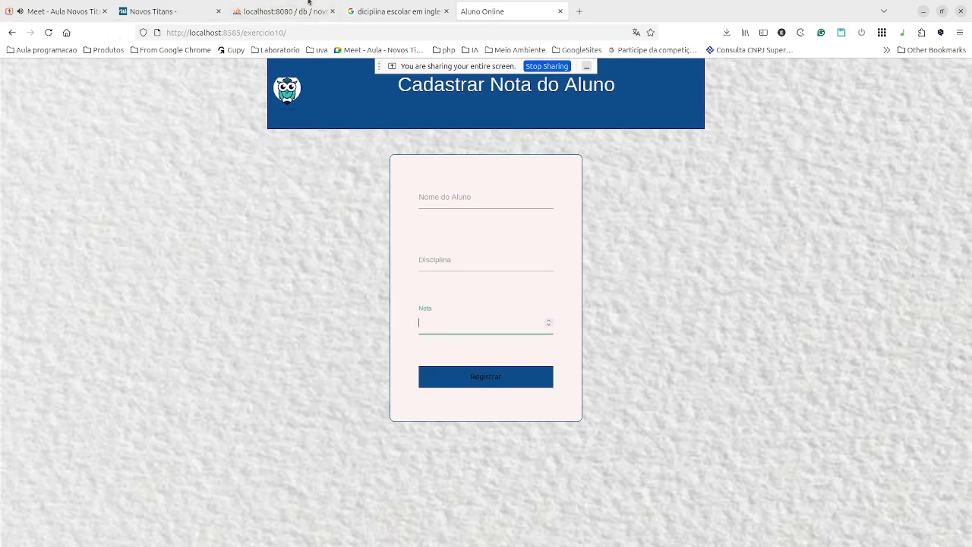
left_click(301, 20)
Preview and inspect the generated INSERT statement for the student's row, then close the preview.
scroll(396, 340, "down", 3)
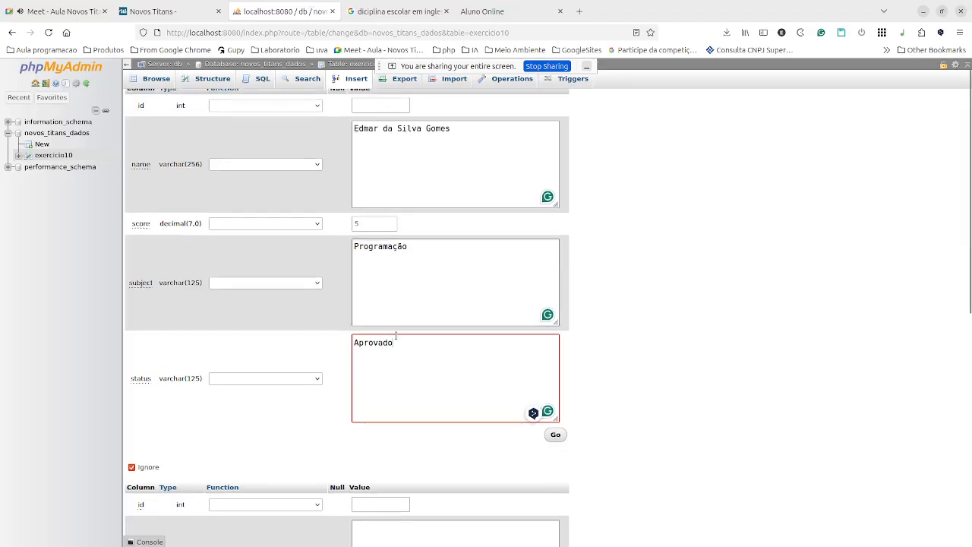
scroll(396, 339, "down", 5)
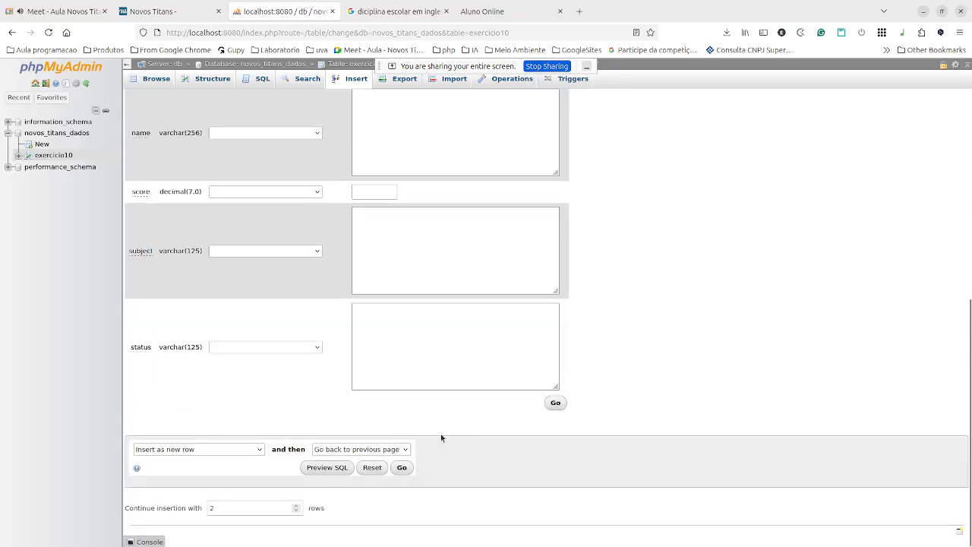
left_click(346, 470)
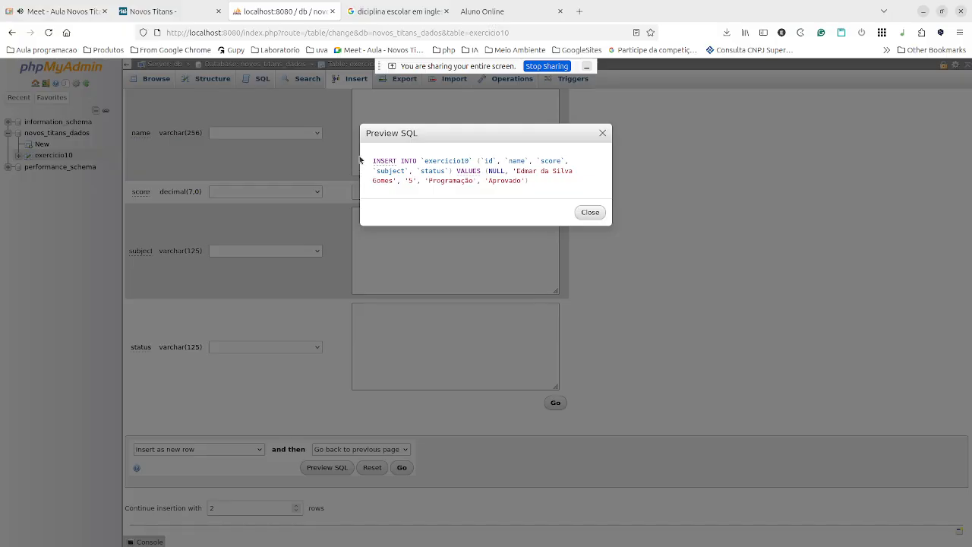
left_click_drag(368, 161, 536, 185)
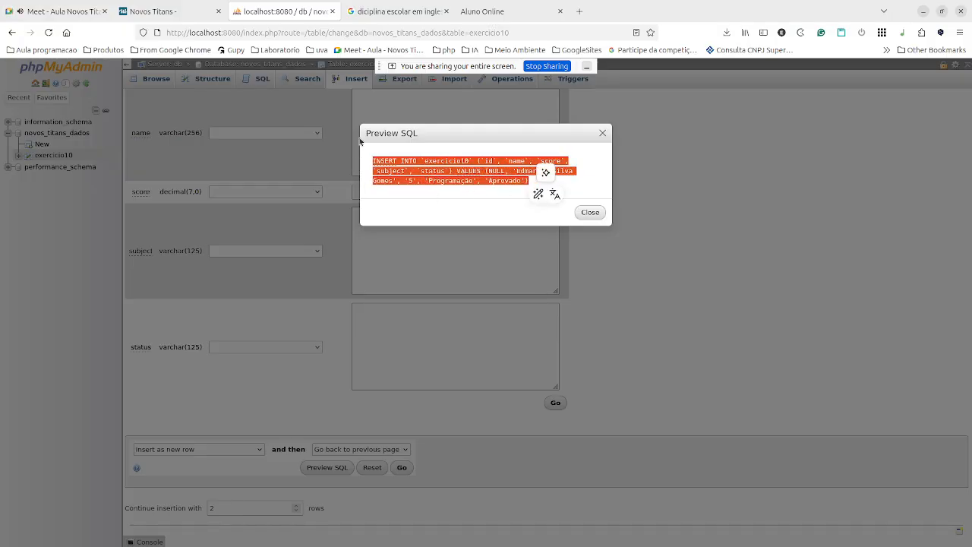
left_click(381, 156)
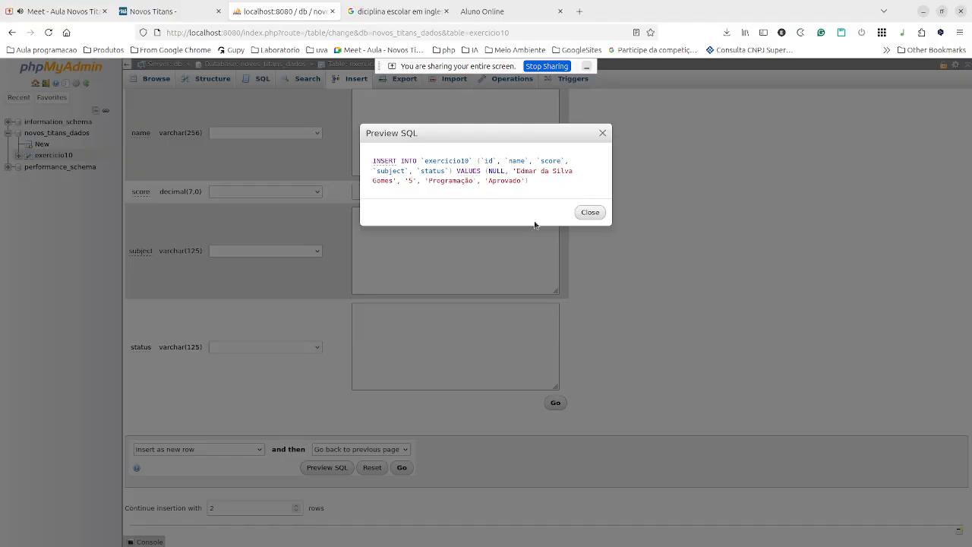
left_click(582, 213)
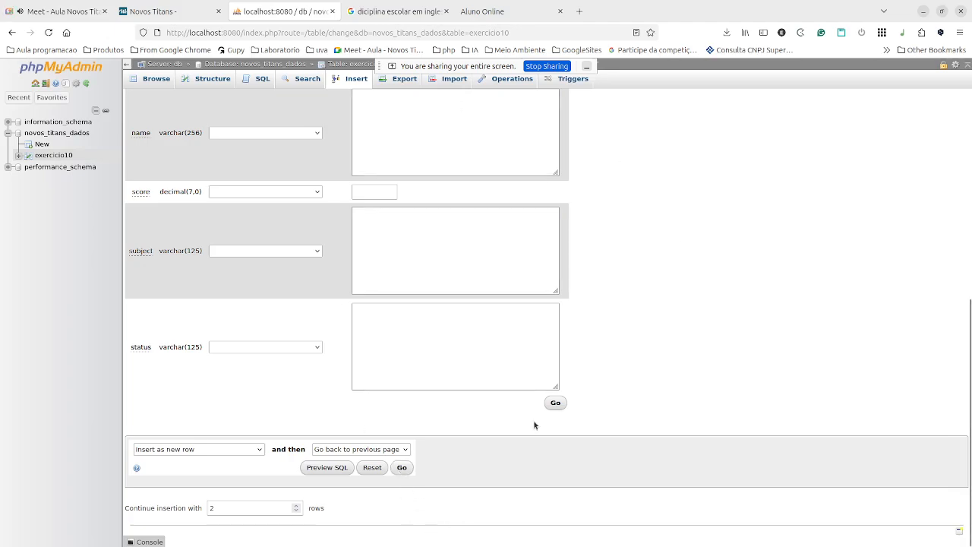
scroll(608, 245, "up", 3)
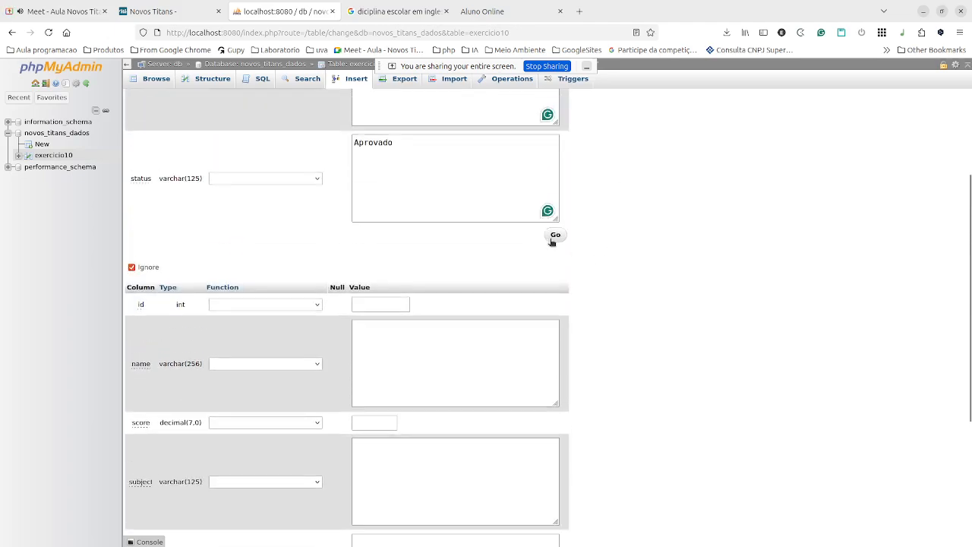
scroll(548, 241, "up", 2)
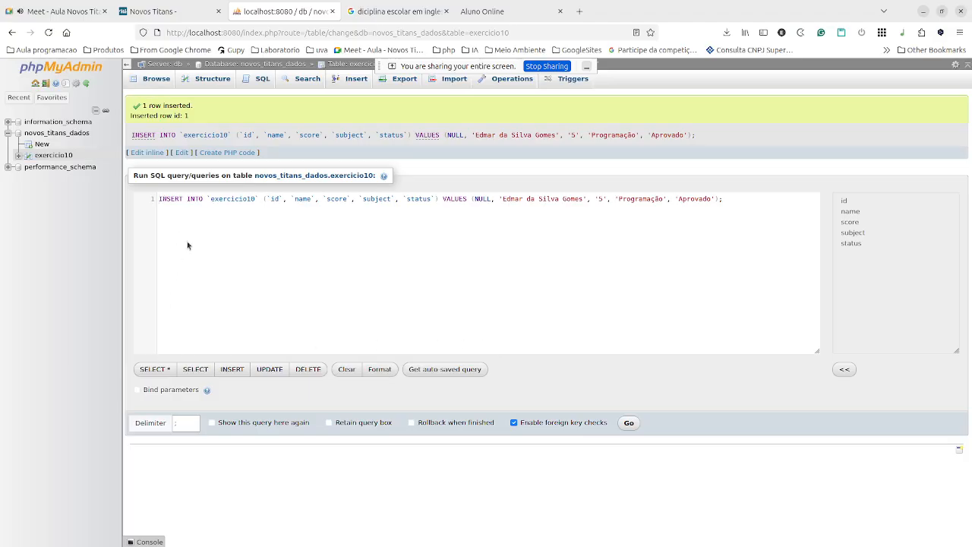
Duplicate the INSERT statement onto a second line in the SQL query box.
left_click(159, 218)
left_click_drag(732, 202, 90, 181)
key("ctrl+c")
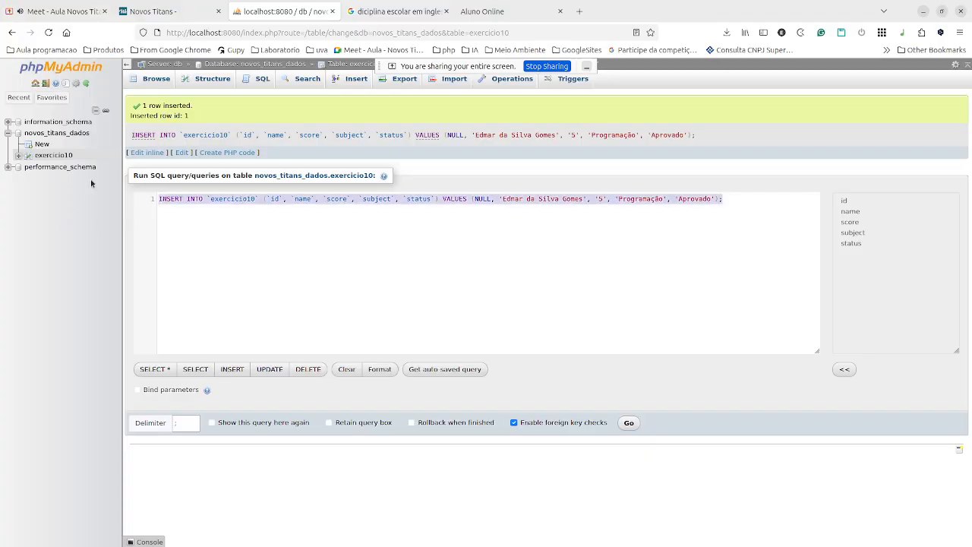
left_click(290, 229)
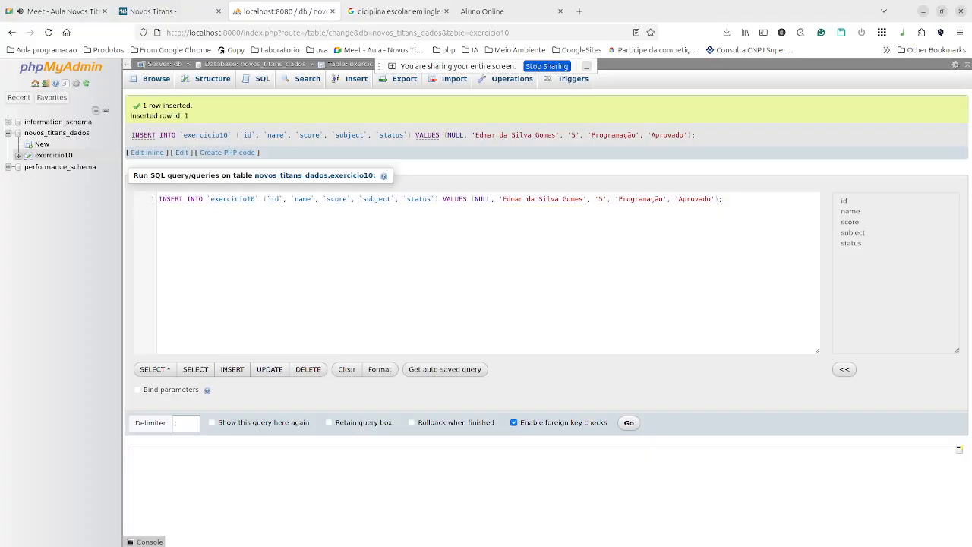
key("Return")
key("ctrl+v")
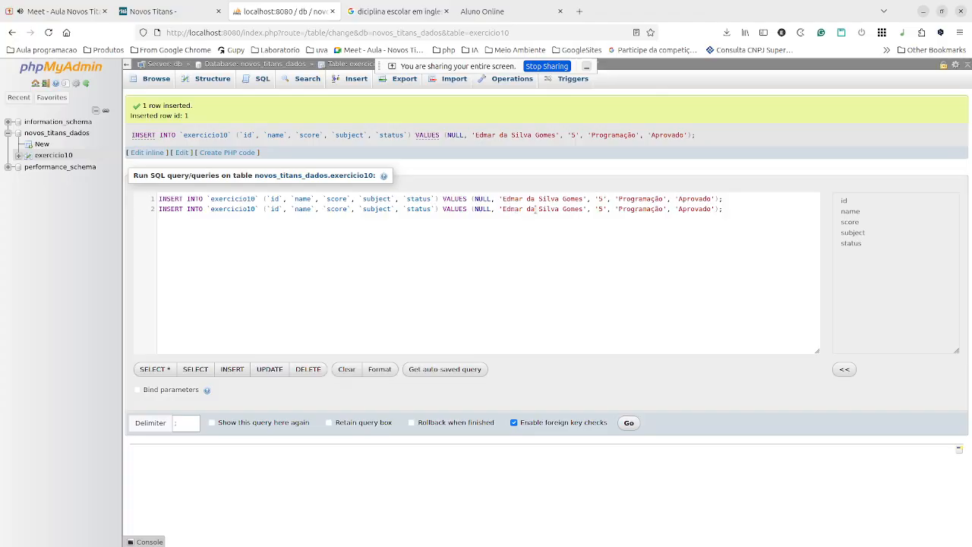
Discard the unsaved query and browse exercicio10's single row: 5, Programação, Aprovado.
left_click_drag(732, 199, 63, 170)
left_click(50, 156)
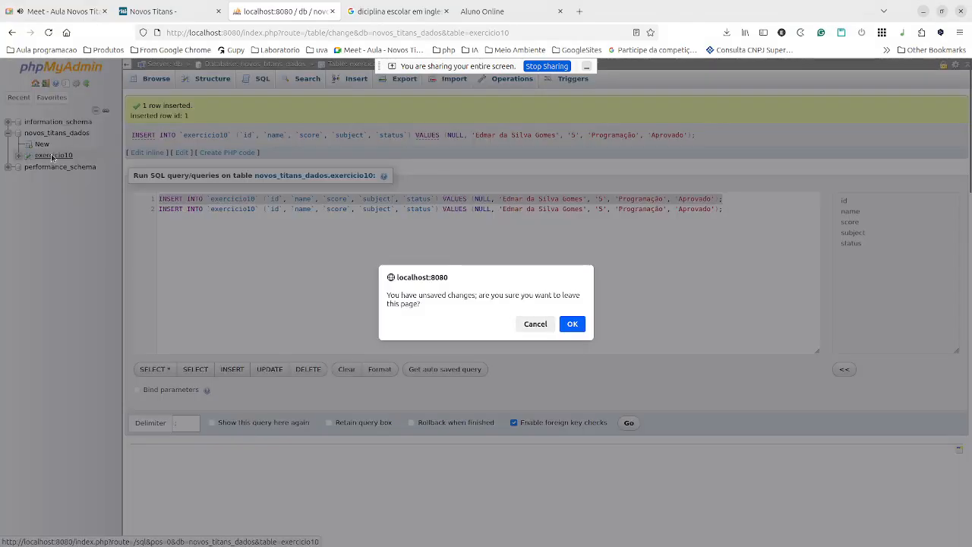
left_click(572, 323)
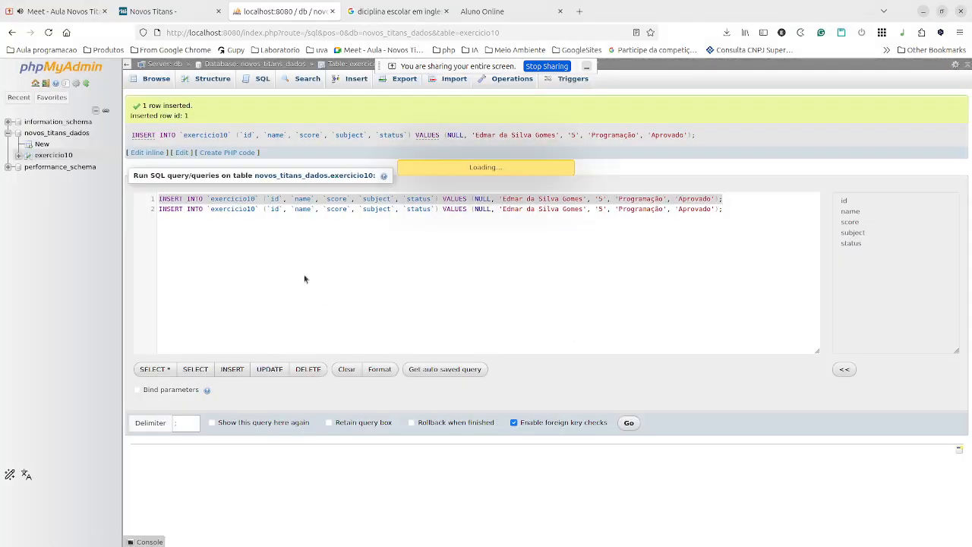
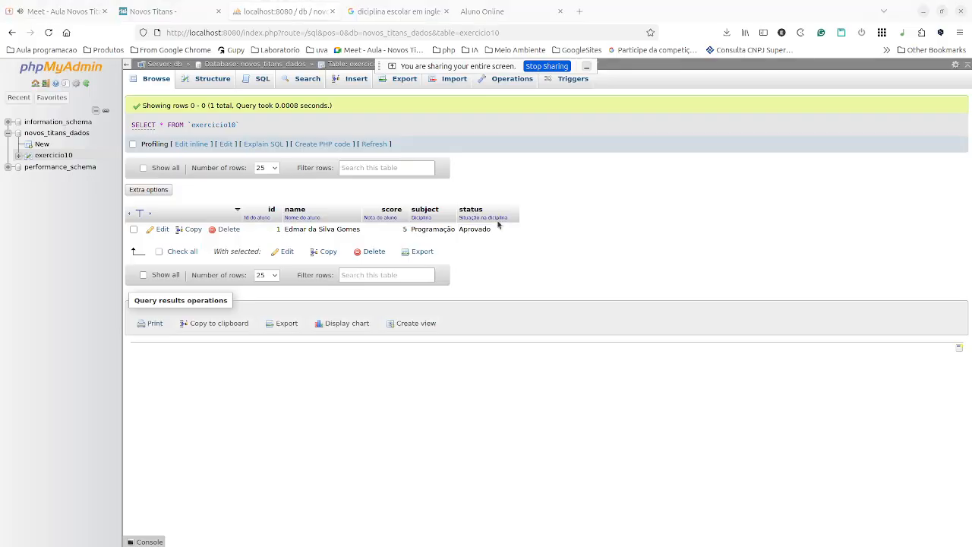
Add a new folder named db under exercicio10 in the VS Code Explorer, then return to the browser.
key("alt+Tab")
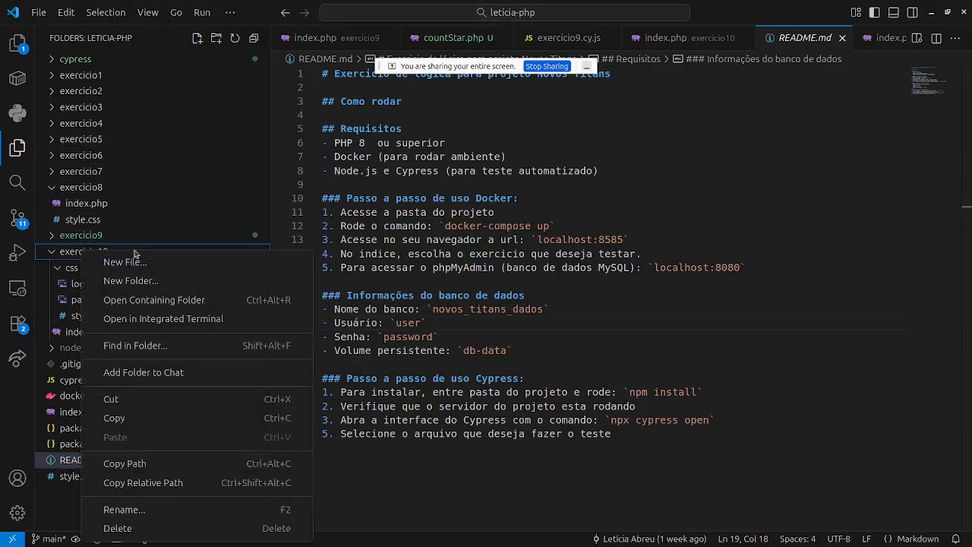
left_click(131, 281)
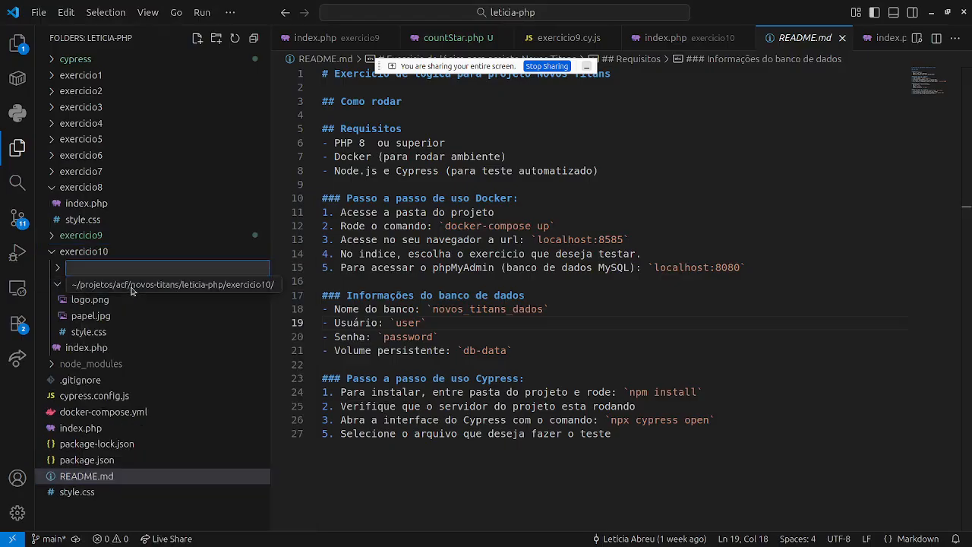
type("db")
key("Return")
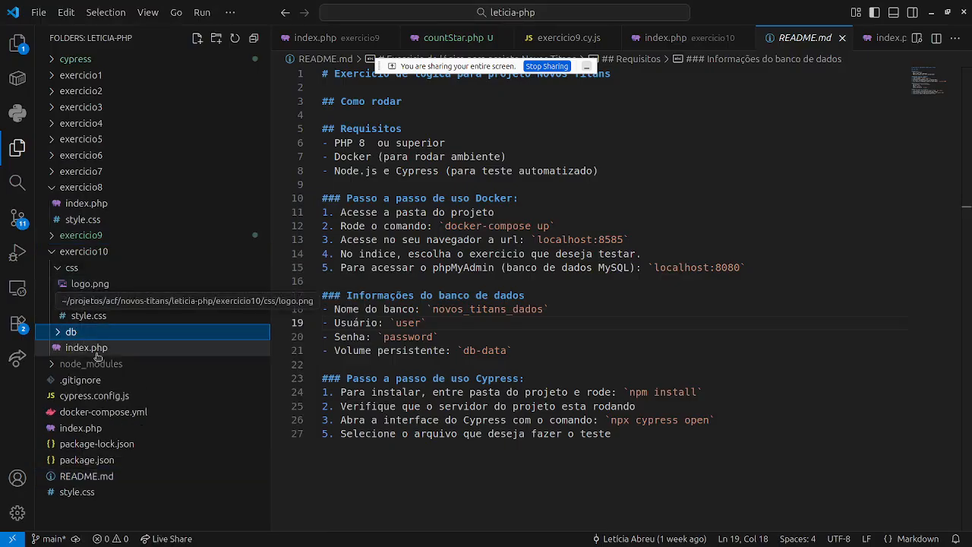
key("alt+Tab")
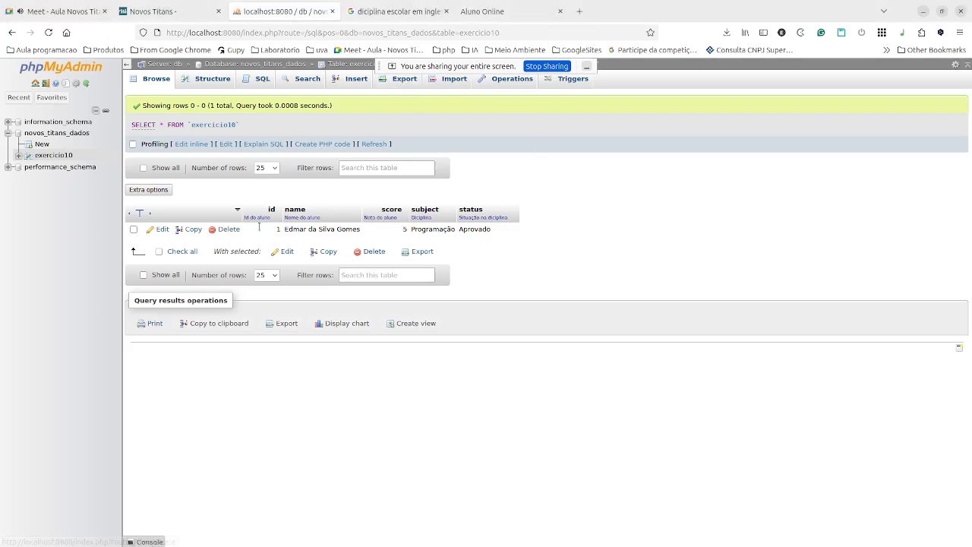
Open the Export page for the exercicio10 table with the Custom options shown.
left_click(54, 156)
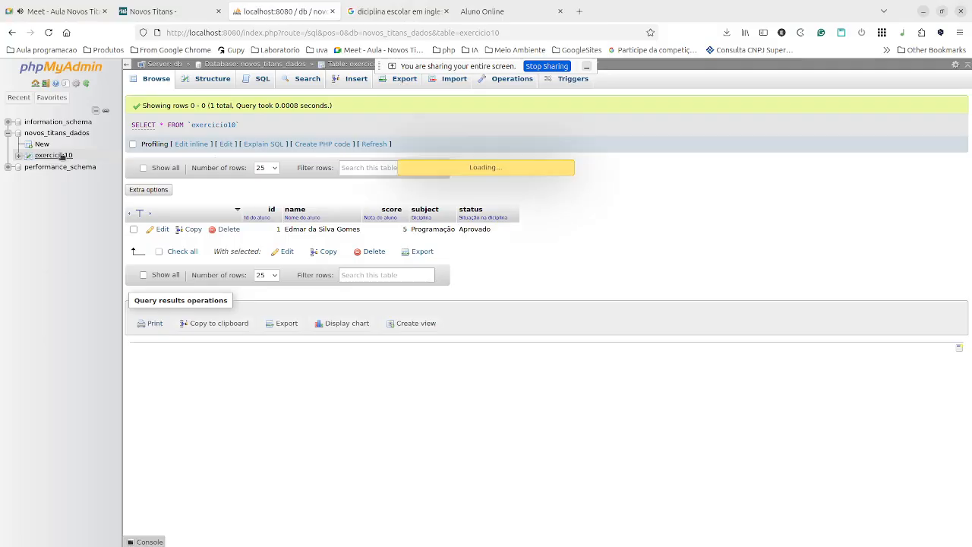
left_click(404, 80)
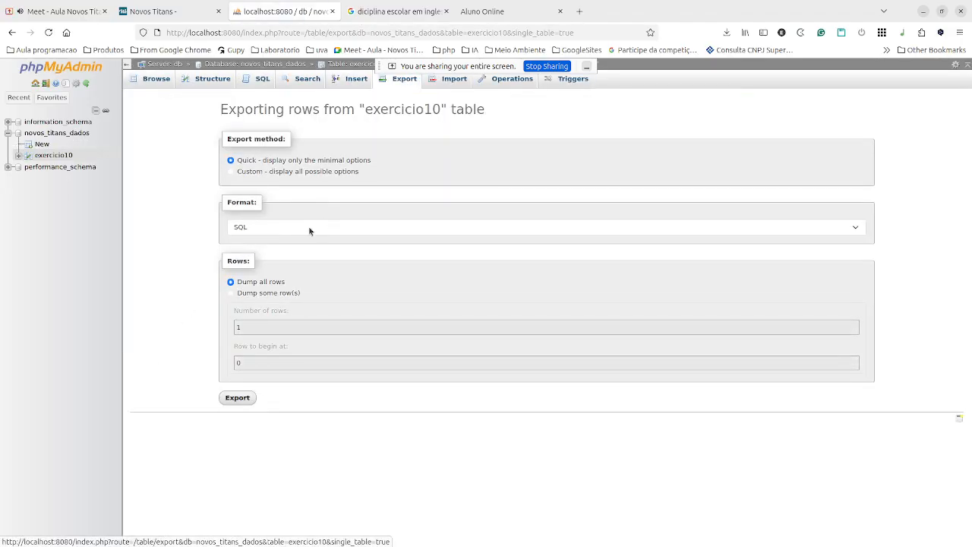
left_click(260, 174)
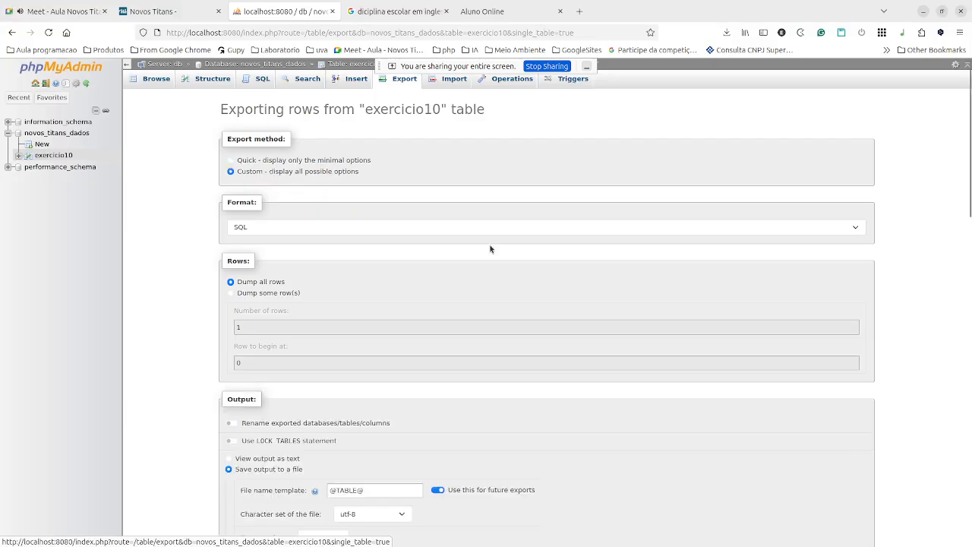
scroll(490, 249, "down", 2)
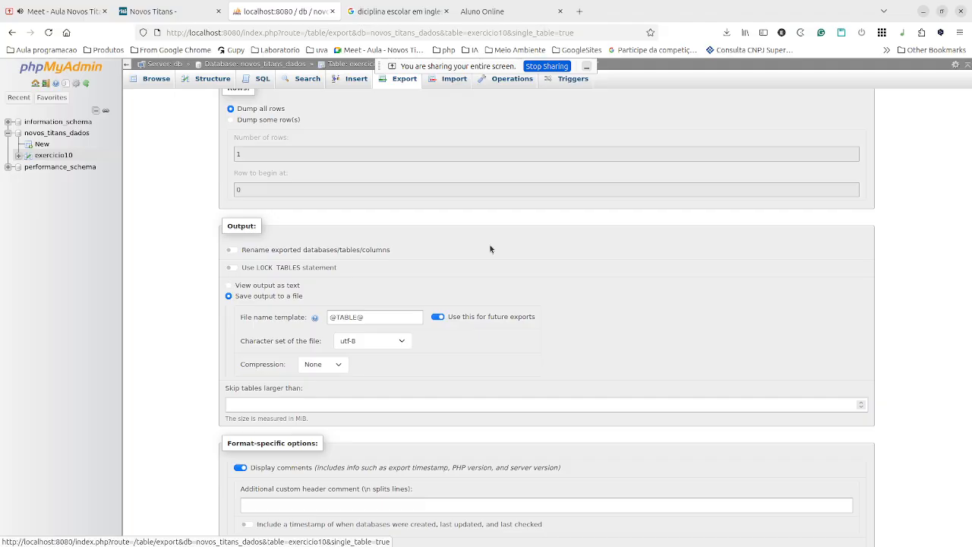
scroll(490, 249, "down", 4)
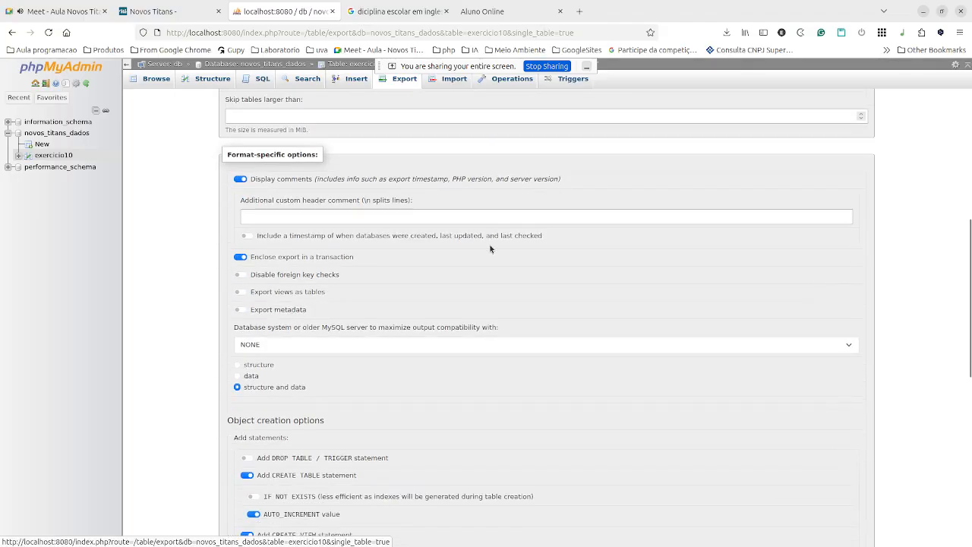
Choose structure-only SQL output and start the export of exercicio10.sql.
left_click(237, 365)
scroll(236, 369, "down", 2)
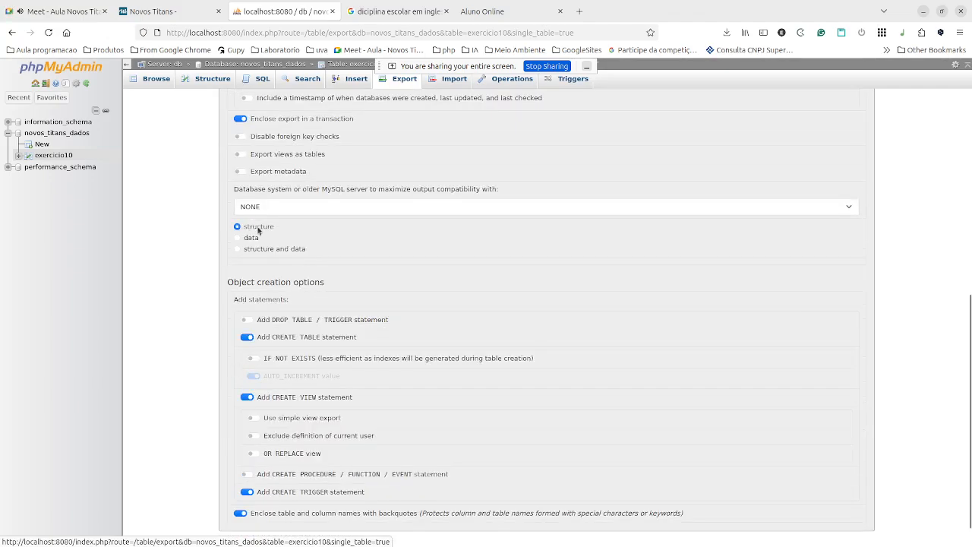
scroll(258, 231, "up", 10)
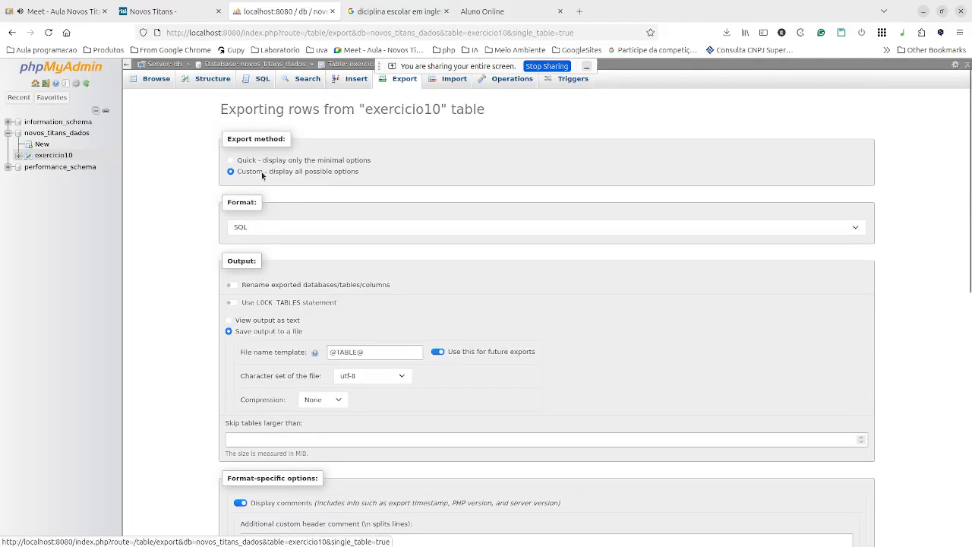
scroll(260, 352, "down", 4)
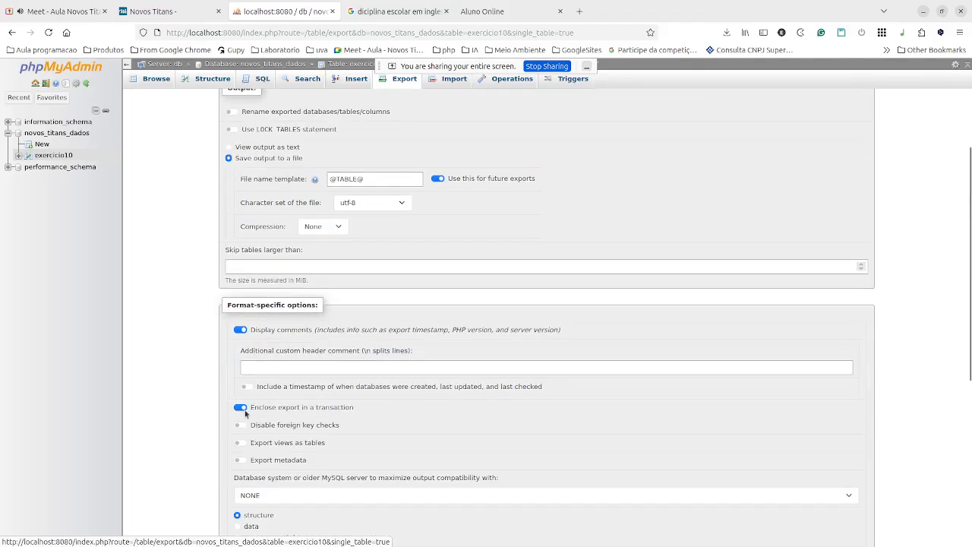
scroll(267, 377, "down", 1)
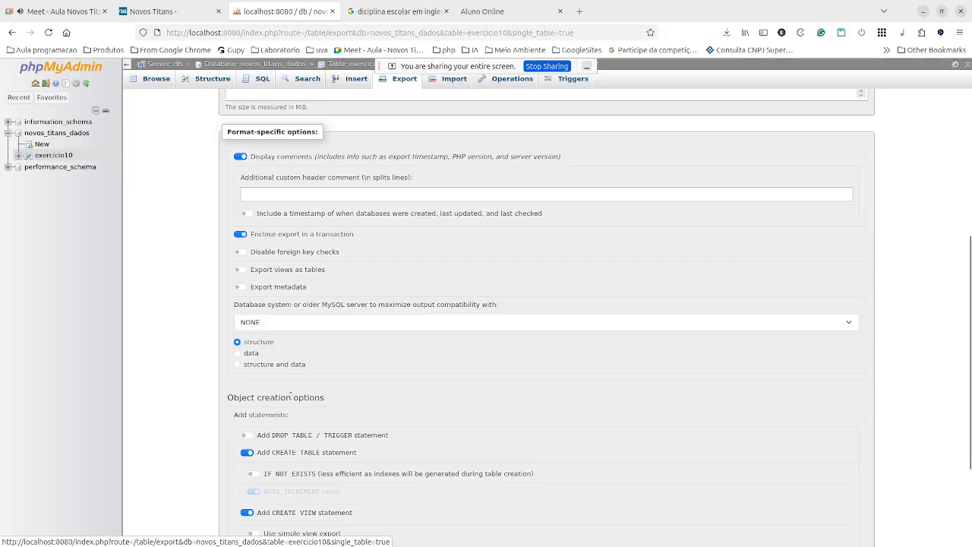
scroll(268, 334, "down", 3)
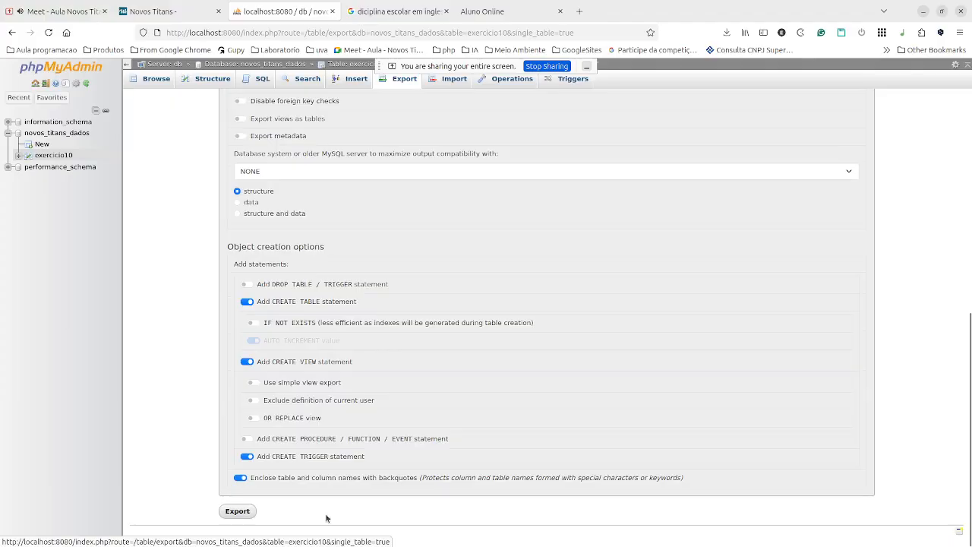
left_click(231, 512)
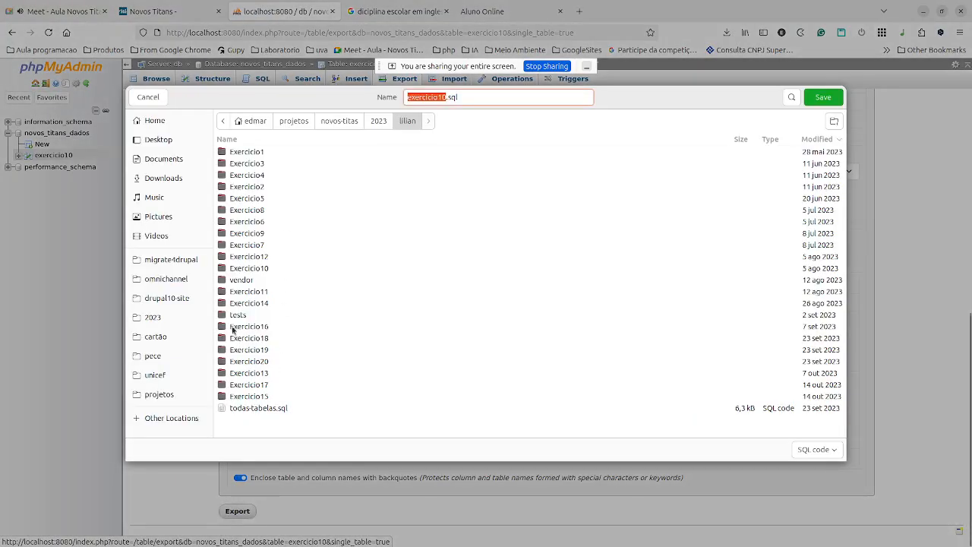
Navigate the save dialog to projetos/acf/novos-titans/leticia-php/exercicio10/db.
left_click(290, 121)
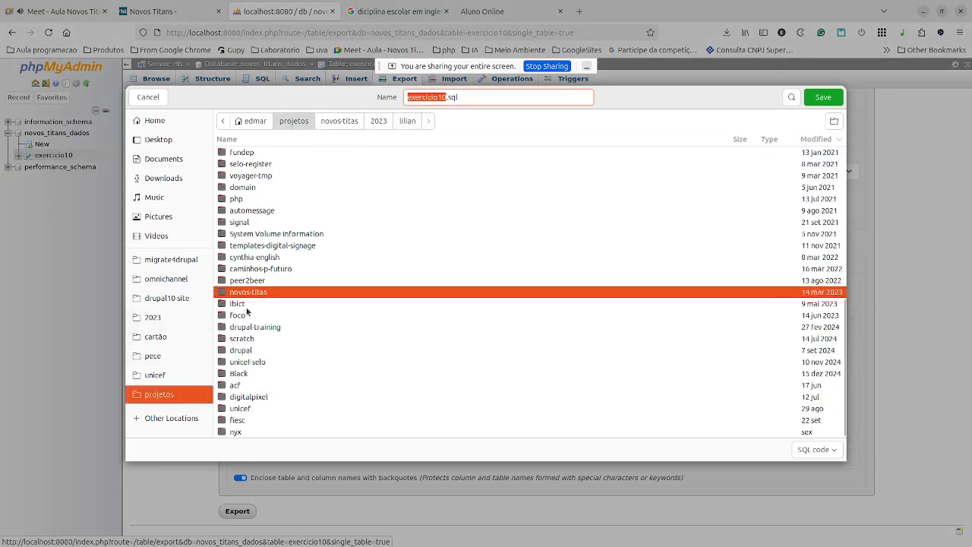
scroll(247, 311, "up", 7)
scroll(247, 311, "down", 8)
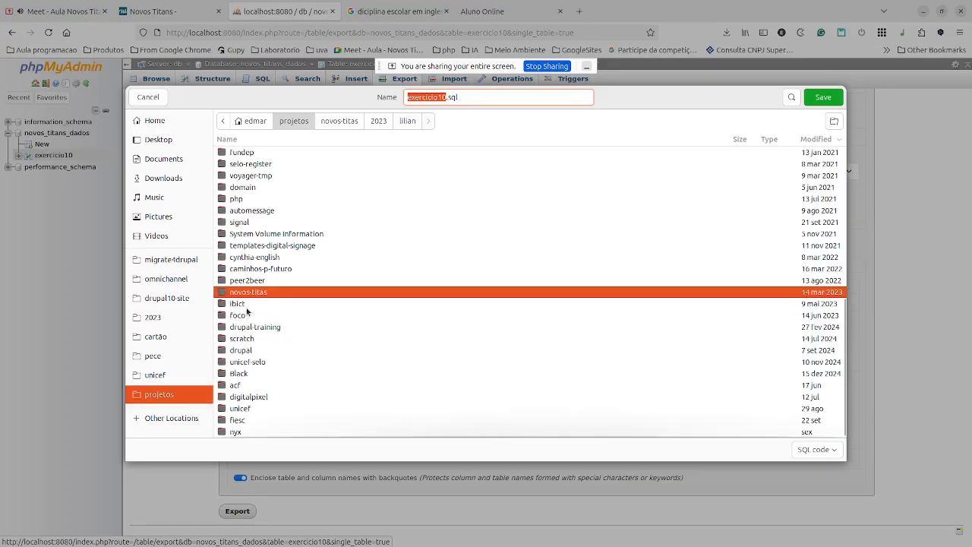
double_click(240, 387)
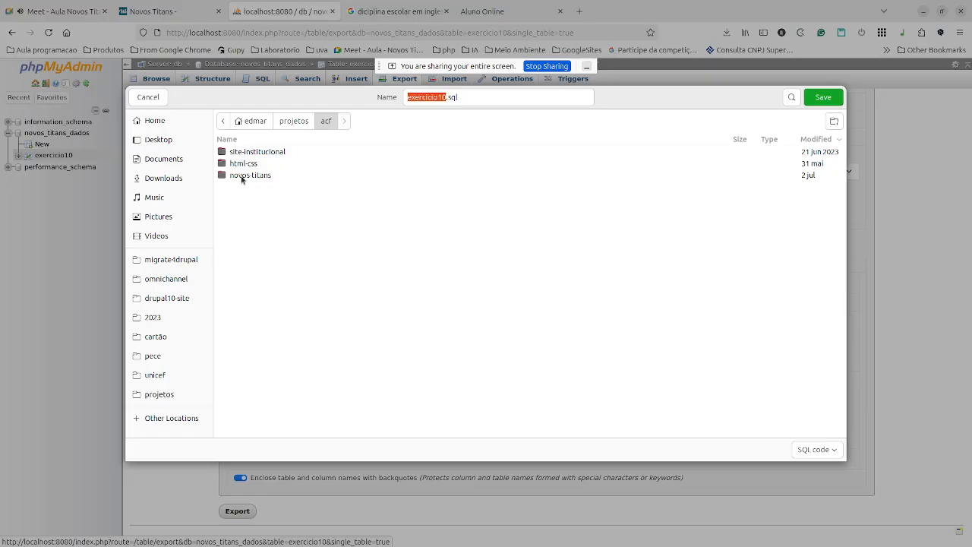
double_click(241, 179)
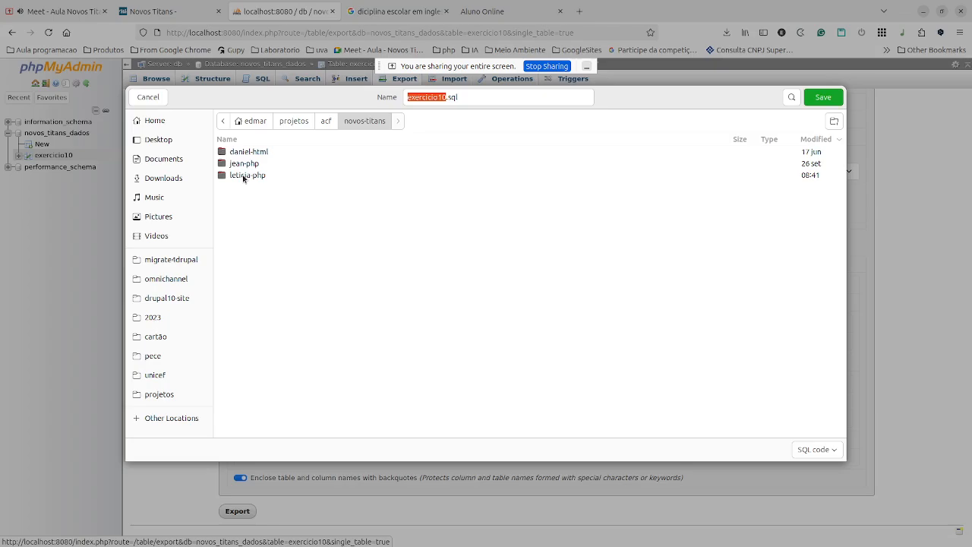
double_click(243, 179)
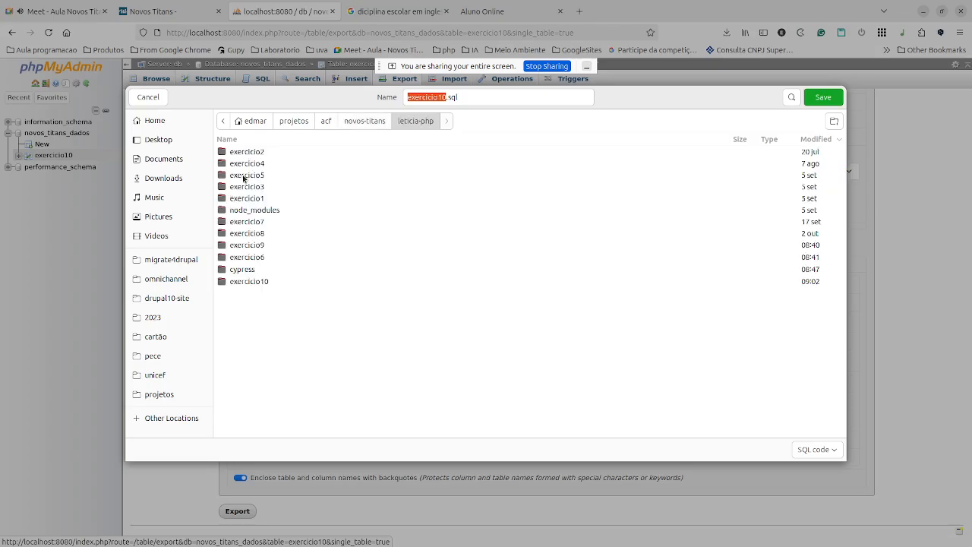
double_click(249, 281)
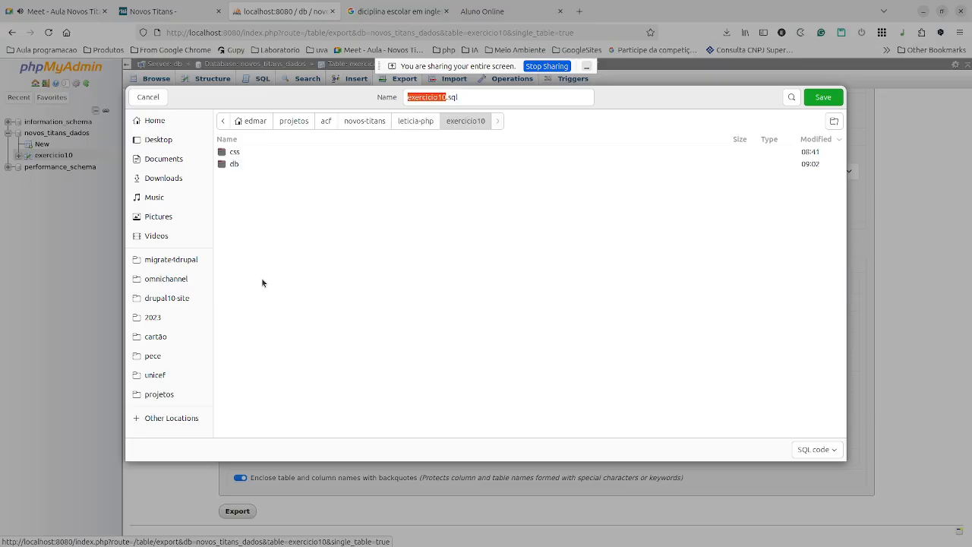
double_click(230, 164)
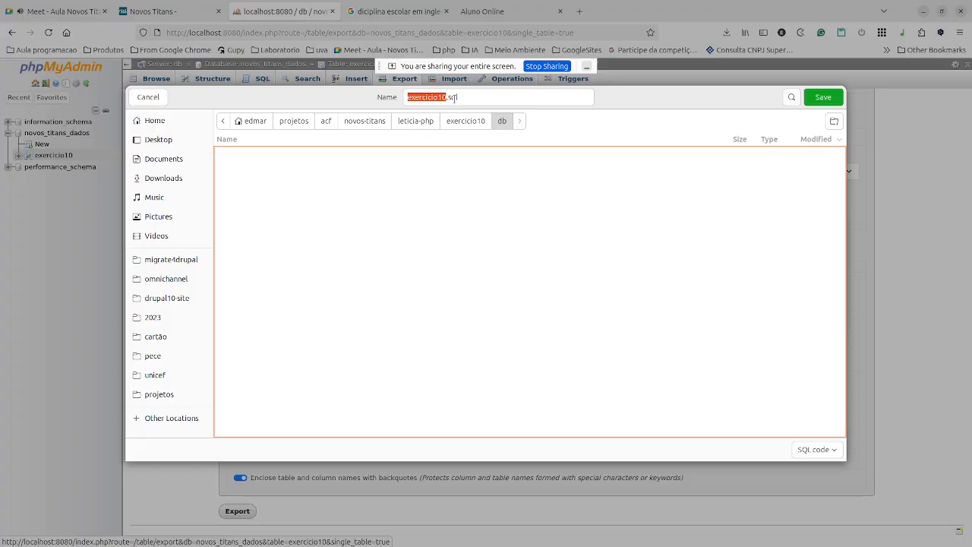
Rename the export file to base.sql and save it there.
left_click_drag(447, 97, 406, 99)
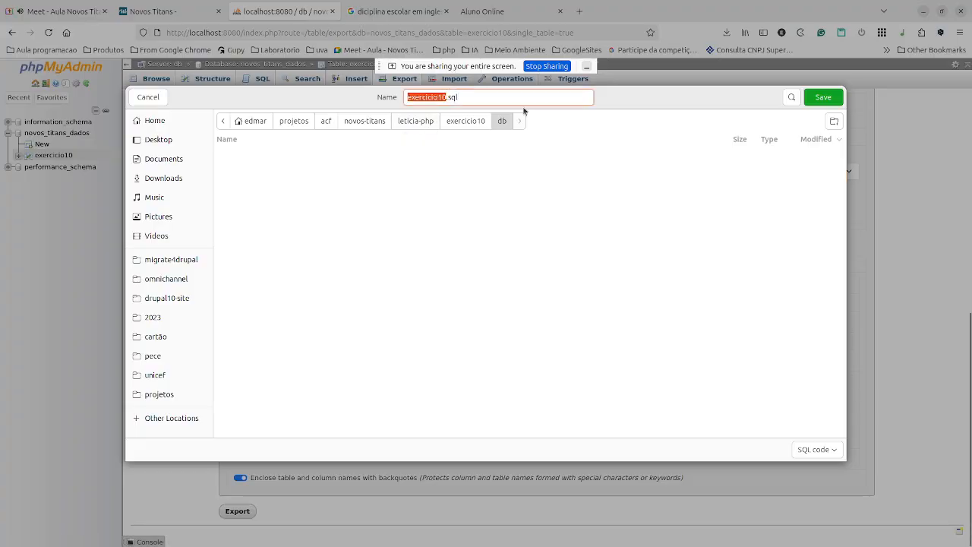
type("base")
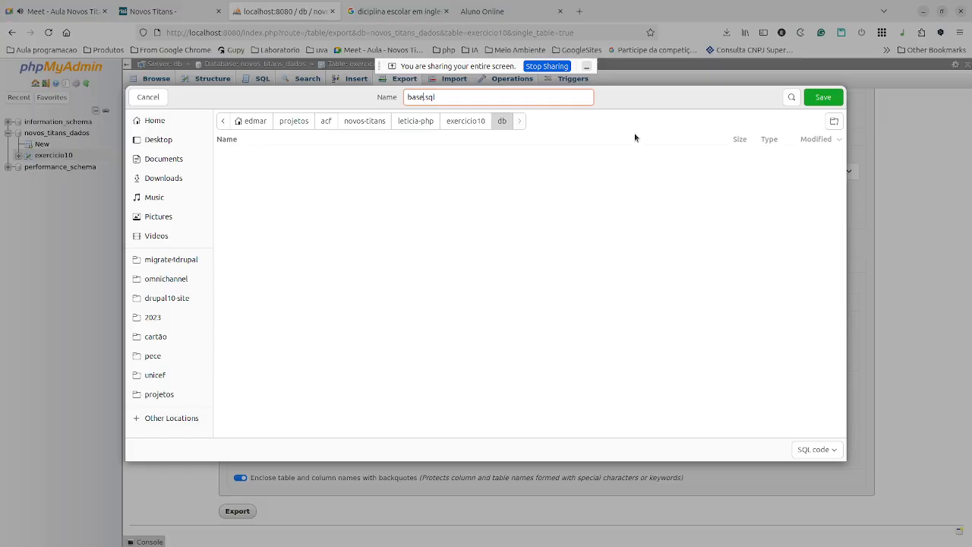
left_click(821, 98)
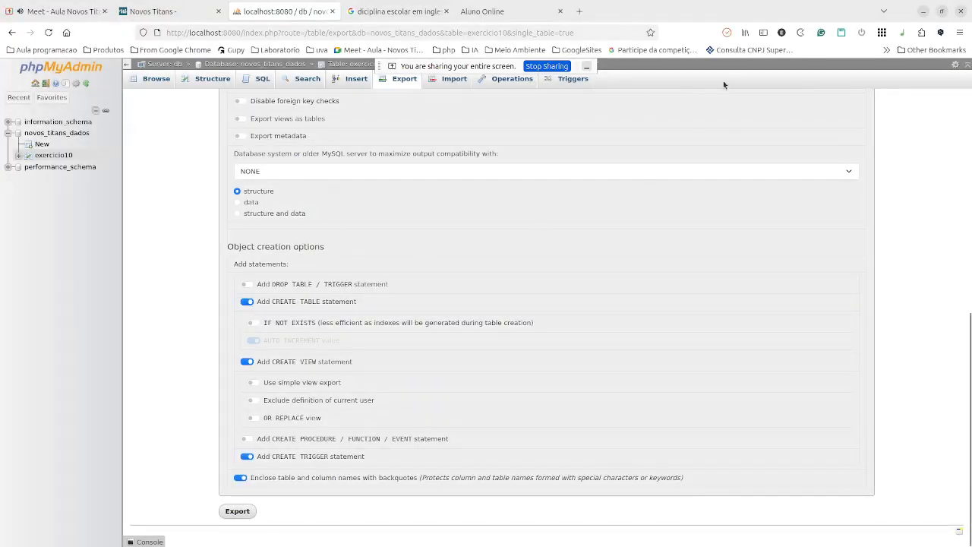
Open base.sql from exercicio10's db folder in Visual Studio Code.
key("alt+Tab")
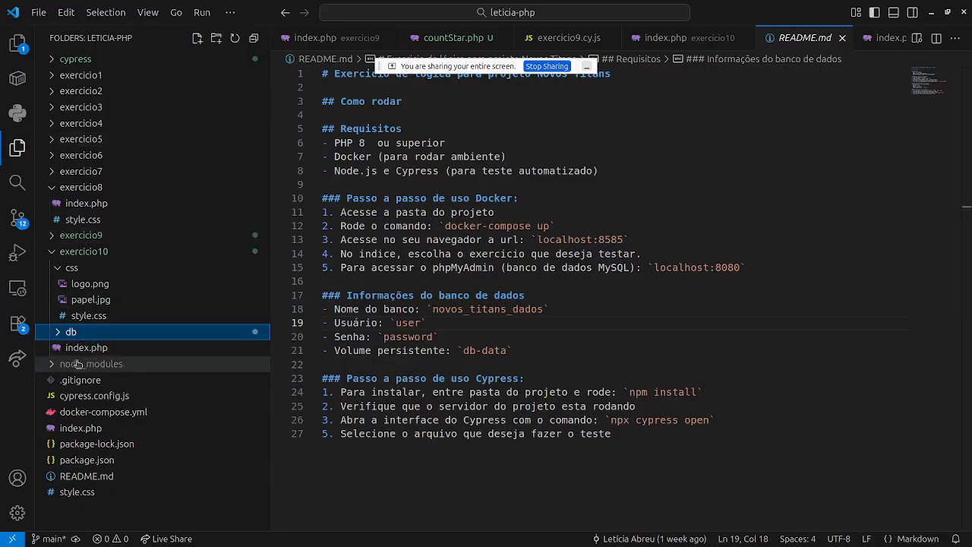
left_click(55, 332)
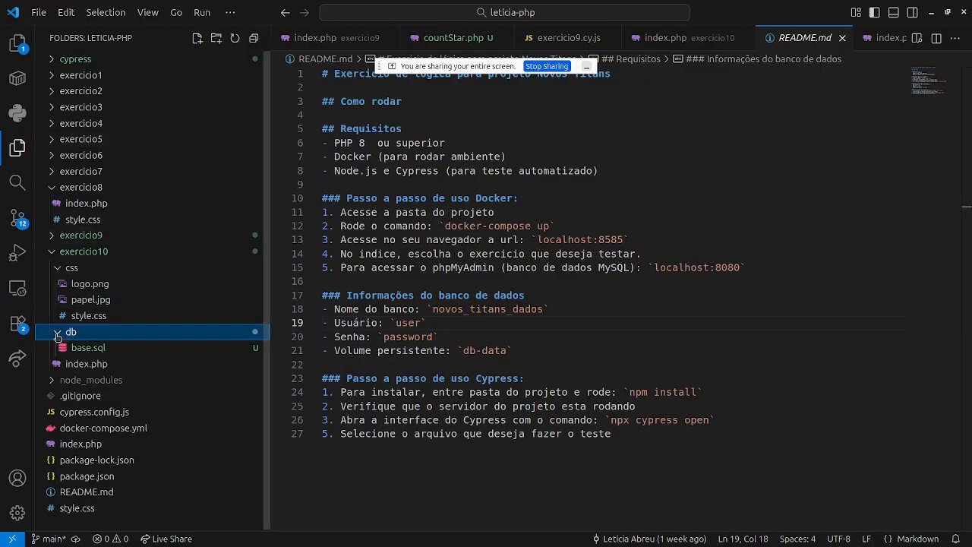
left_click(98, 352)
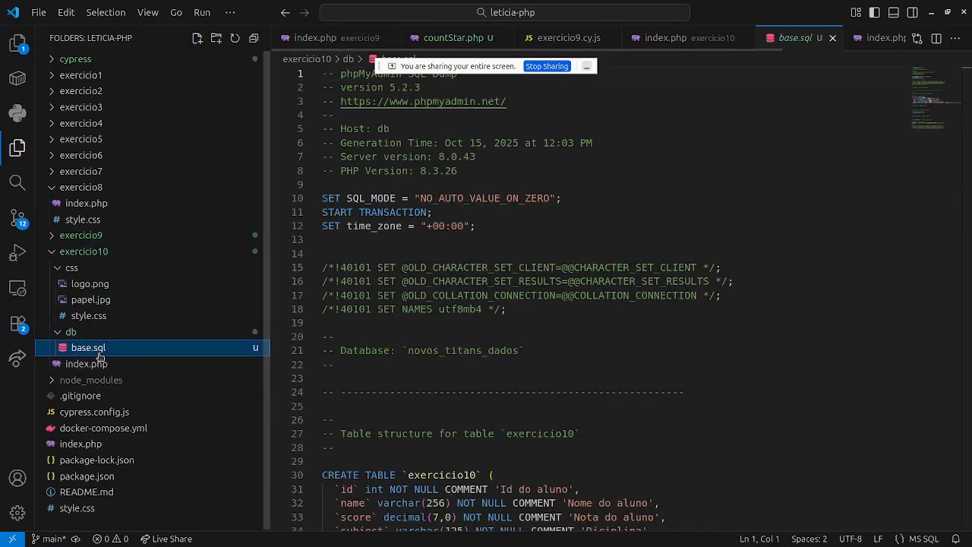
Read through the exercicio10 CREATE TABLE dump, then return to the browser.
scroll(351, 274, "down", 10)
scroll(356, 265, "up", 5)
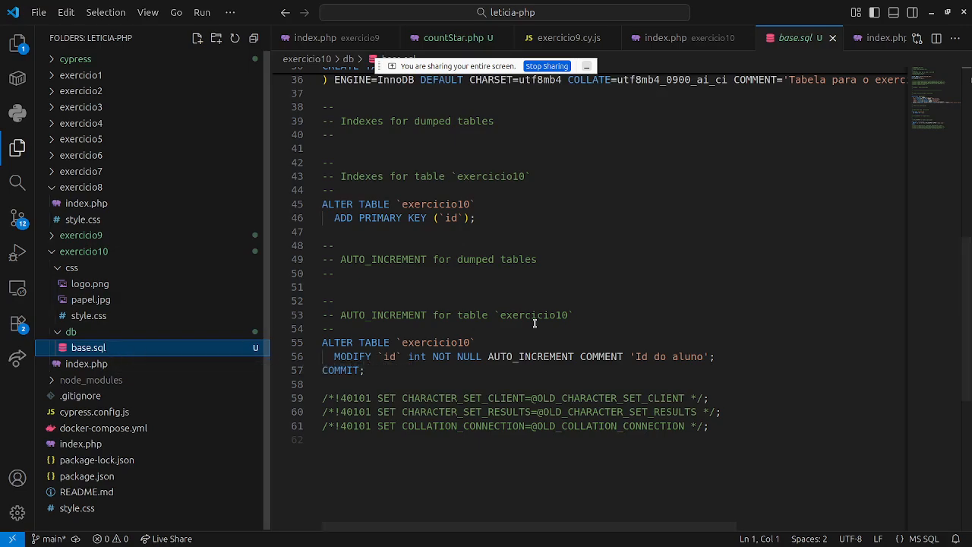
scroll(557, 328, "up", 3)
scroll(557, 329, "up", 8)
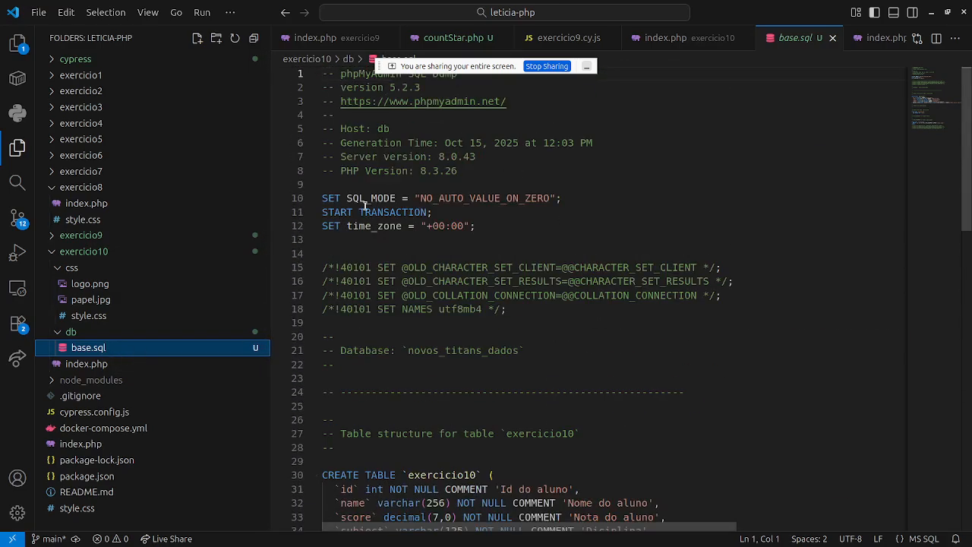
left_click_drag(361, 208, 512, 249)
scroll(480, 247, "down", 3)
scroll(480, 247, "down", 2)
scroll(455, 289, "down", 1)
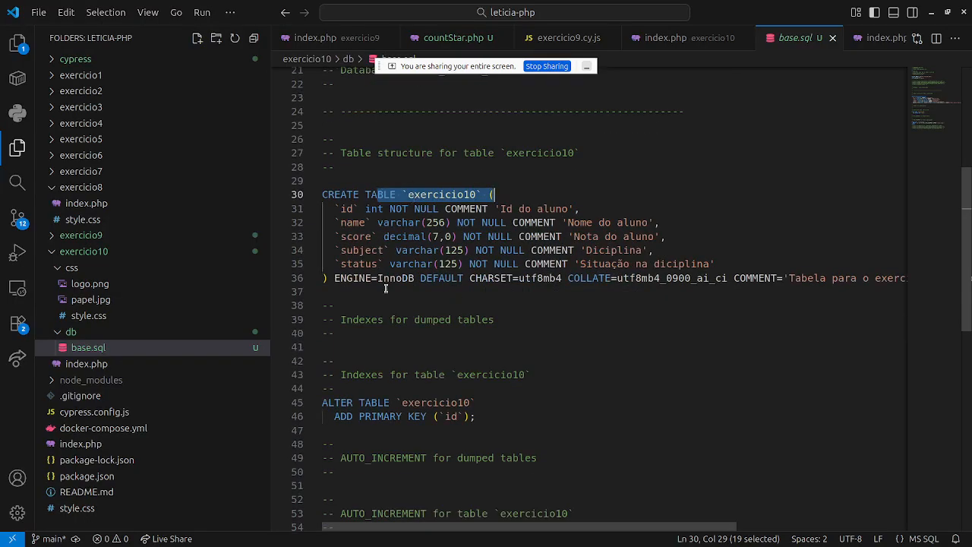
scroll(531, 251, "down", 4)
scroll(557, 243, "down", 4)
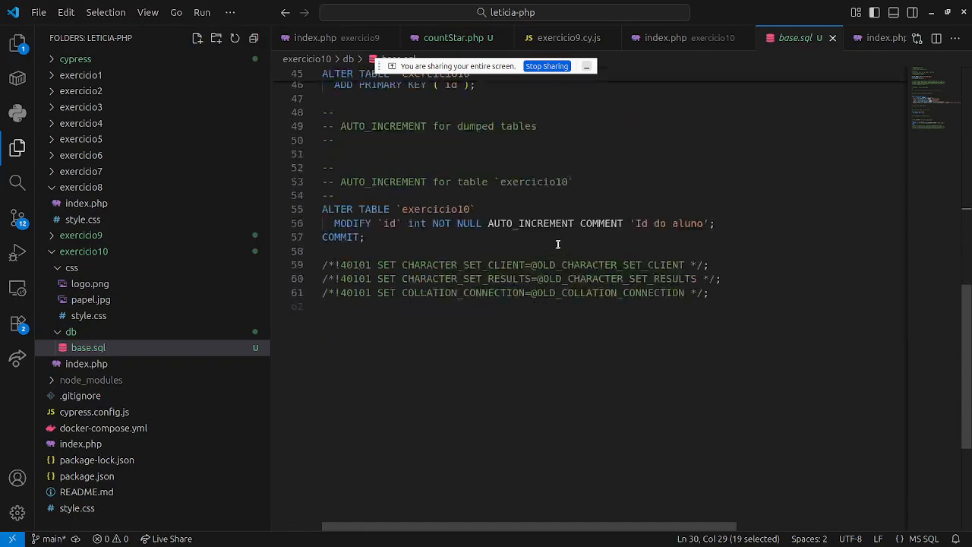
scroll(505, 301, "up", 2)
scroll(388, 225, "up", 6)
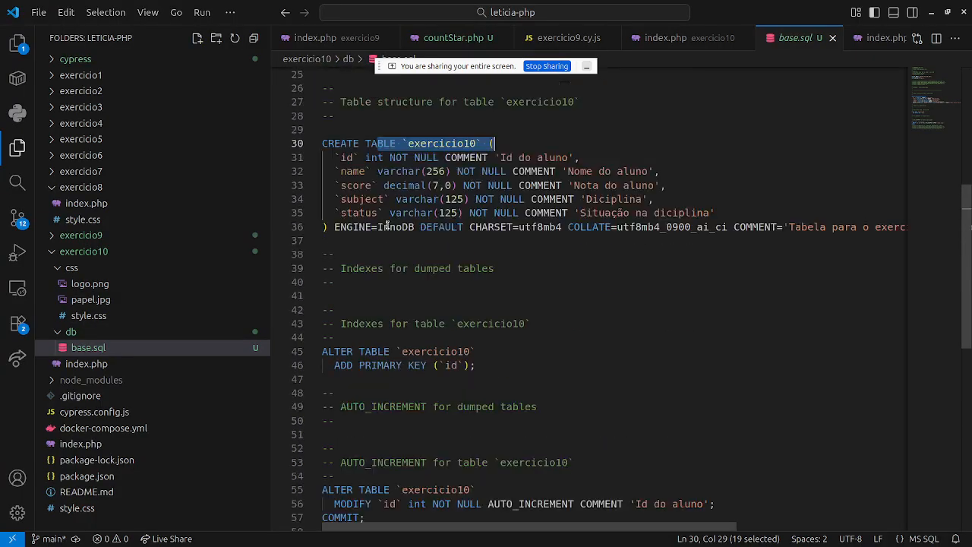
key("alt+Tab")
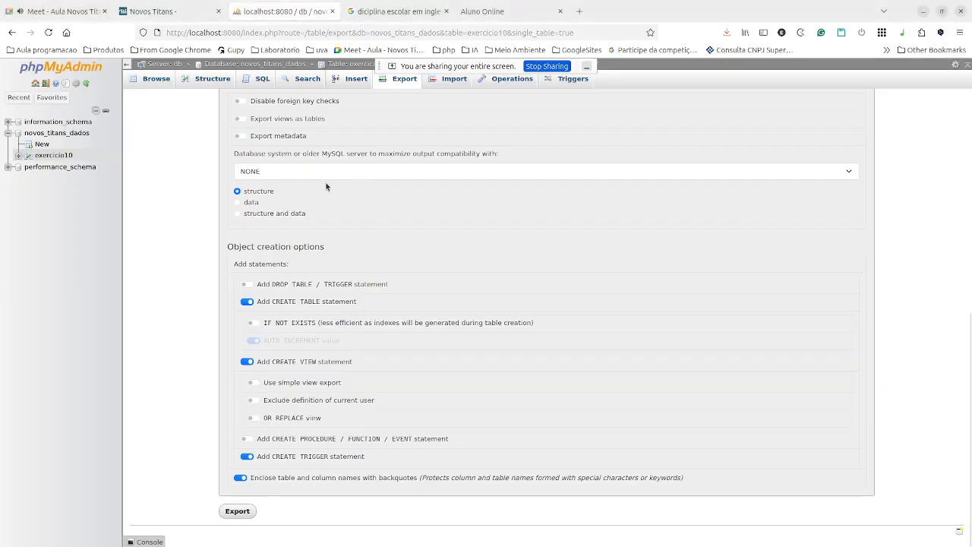
View exercicio10's single row and its structure, then the novos_titans_dados table list.
left_click(64, 157)
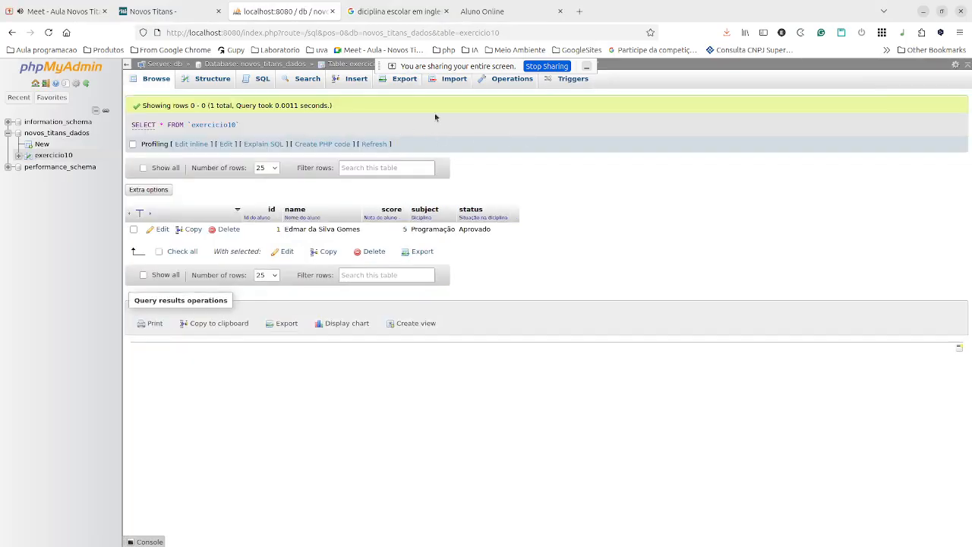
left_click(211, 79)
scroll(292, 247, "down", 2)
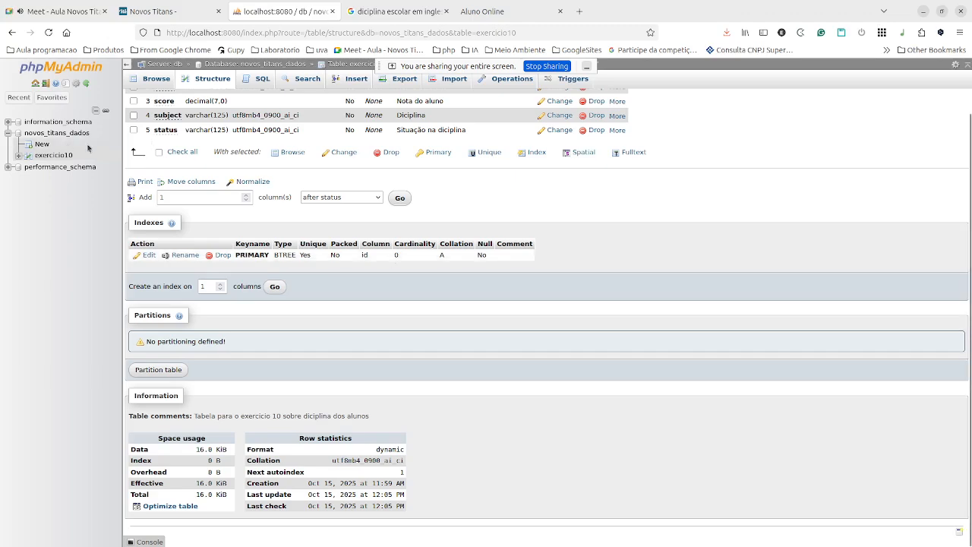
left_click(65, 133)
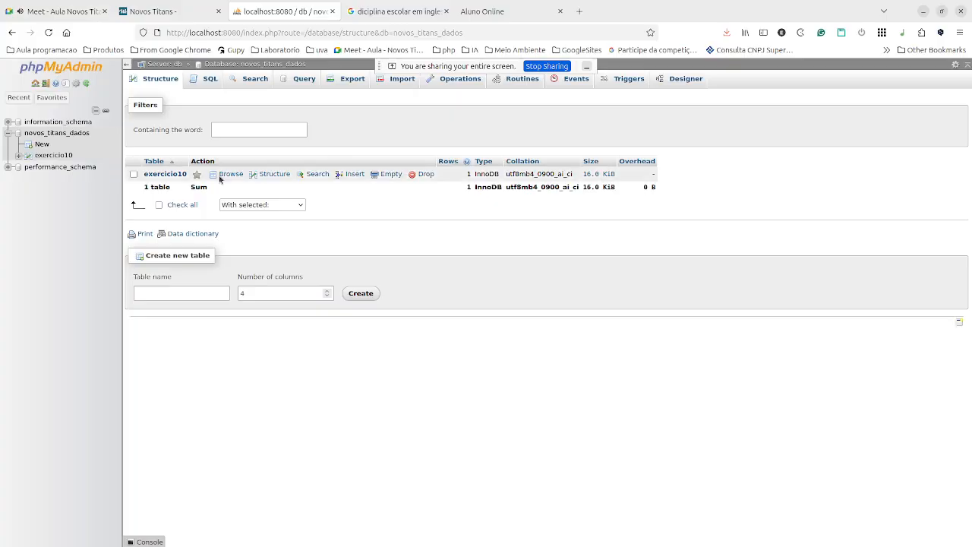
Drop the exercicio10 table from novos_titans_dados and reload the now-empty database overview.
left_click(135, 174)
left_click(418, 174)
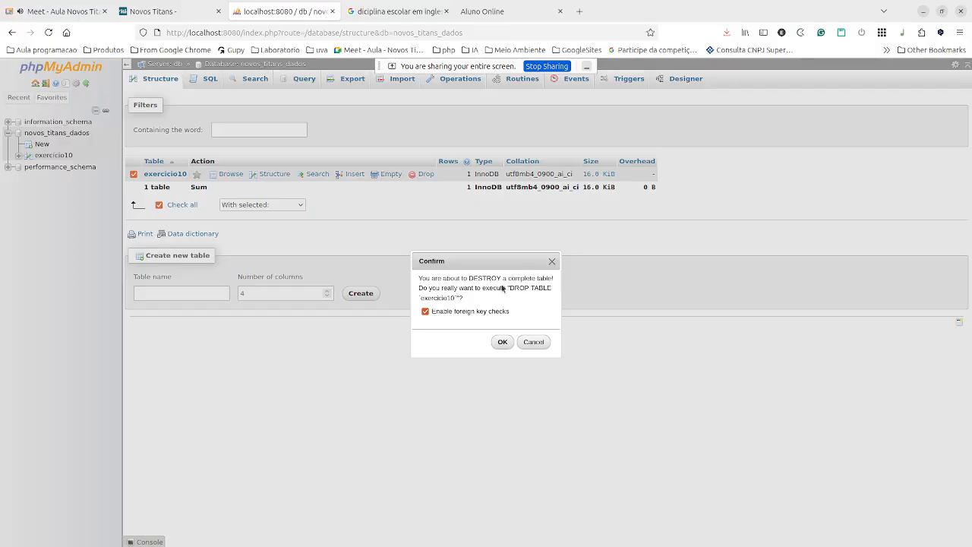
left_click(503, 342)
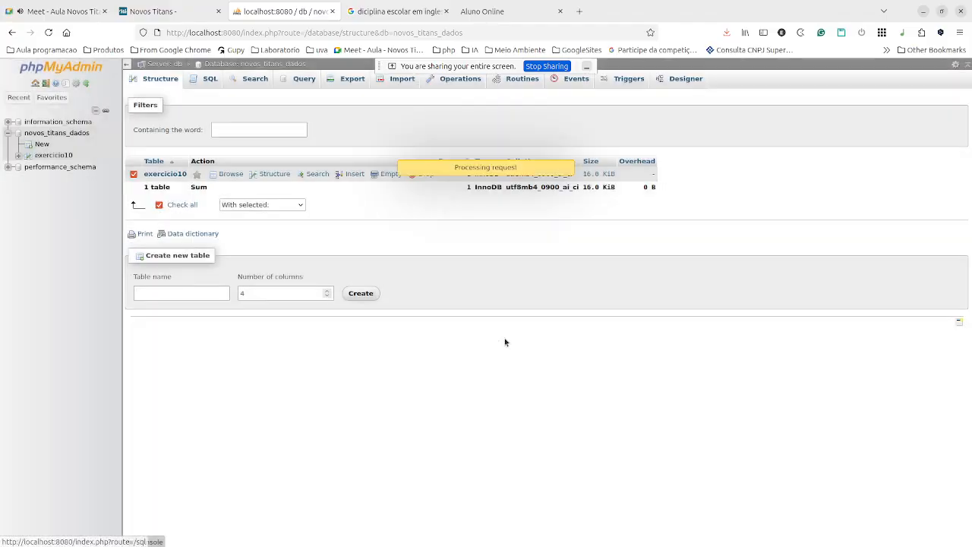
left_click(44, 134)
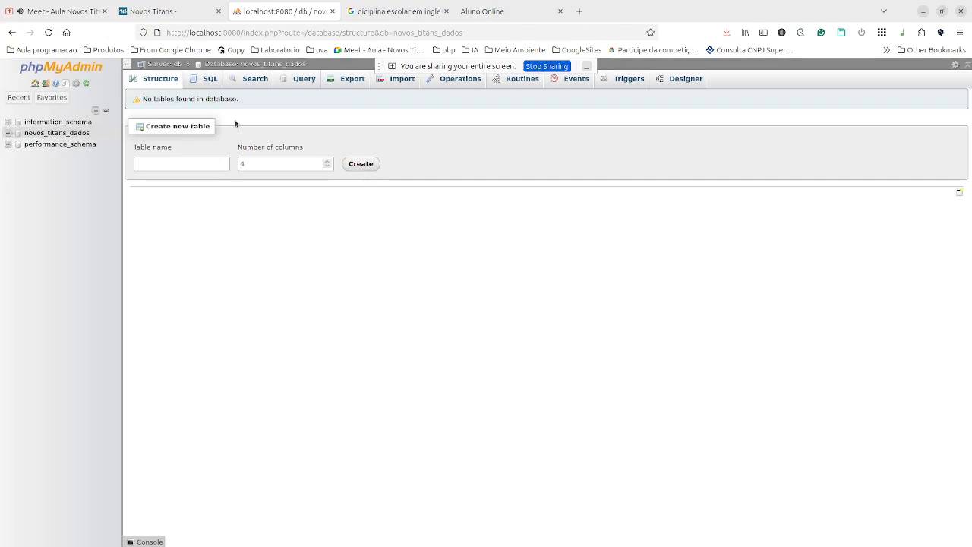
On novos_titans_dados's Import page, pick base.sql from leticia-php/exercicio10/db as the import file.
left_click(401, 79)
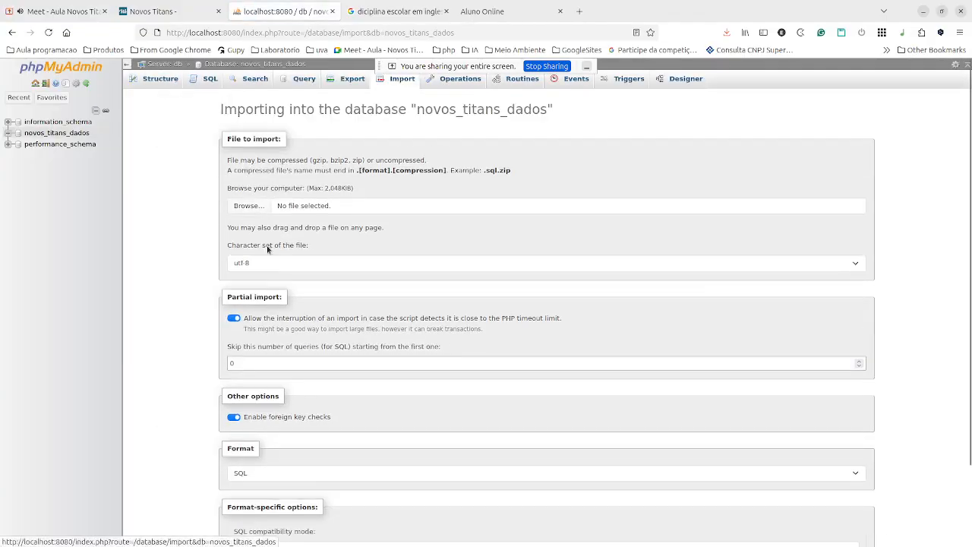
left_click(237, 208)
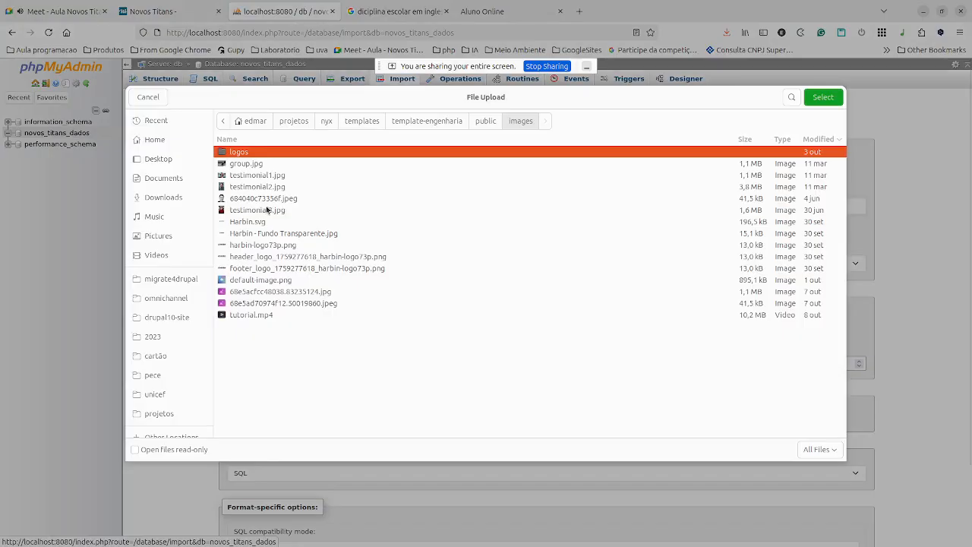
left_click(293, 121)
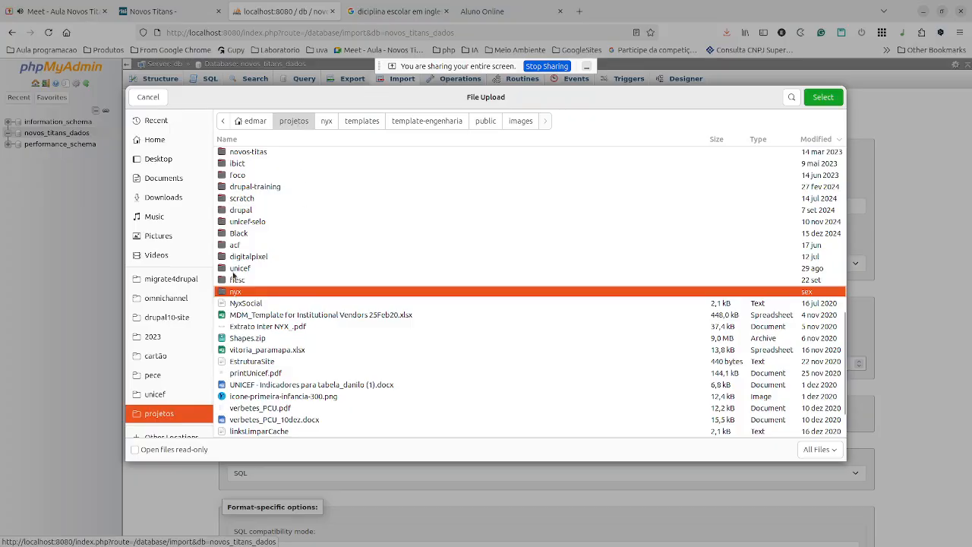
double_click(247, 248)
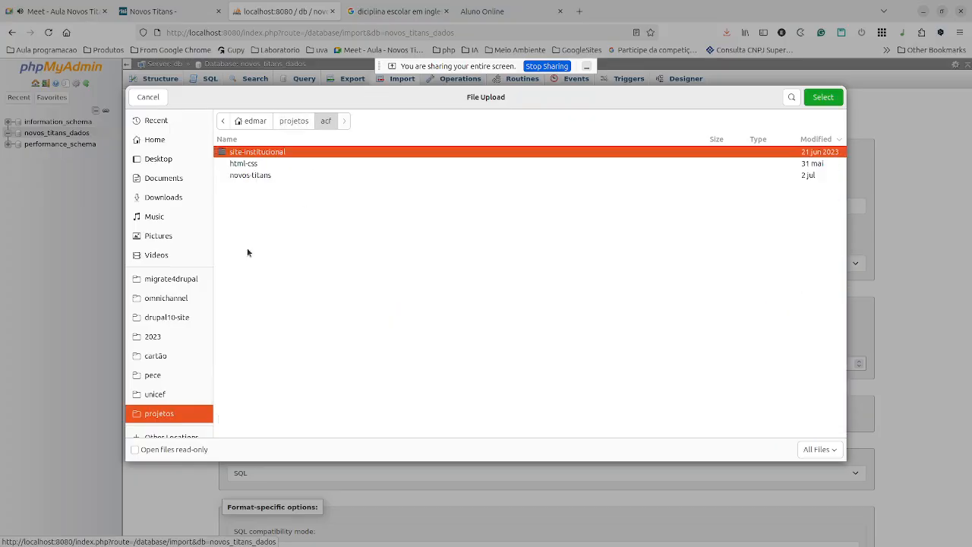
double_click(261, 176)
double_click(254, 177)
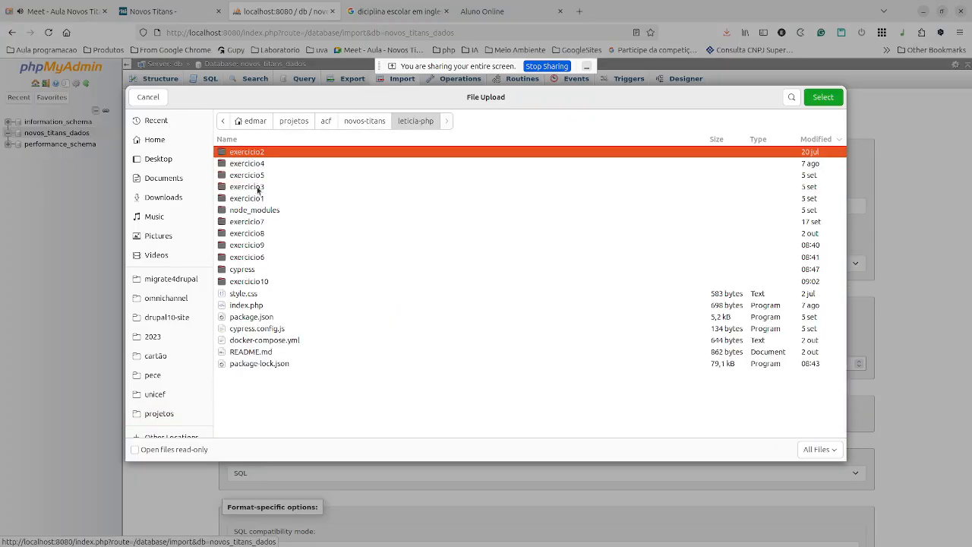
double_click(249, 281)
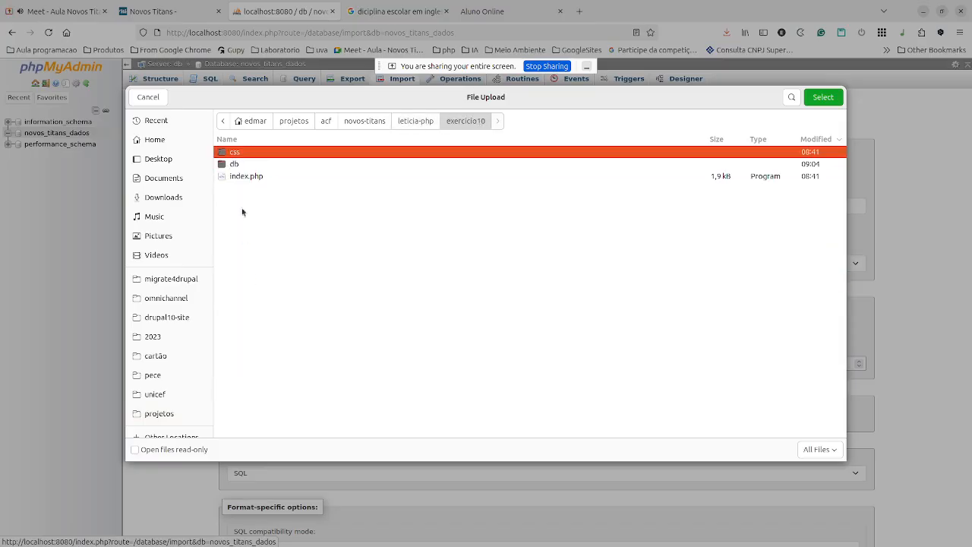
double_click(235, 164)
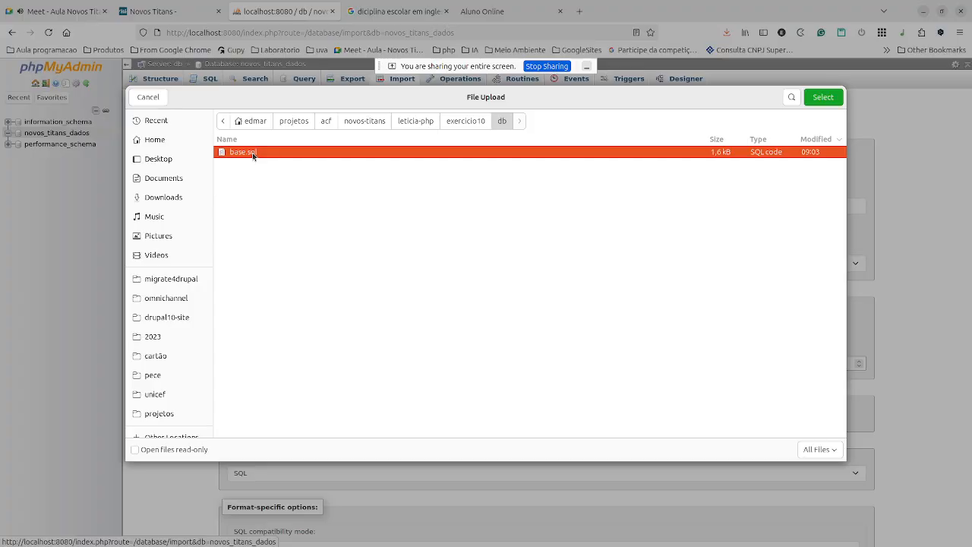
double_click(252, 153)
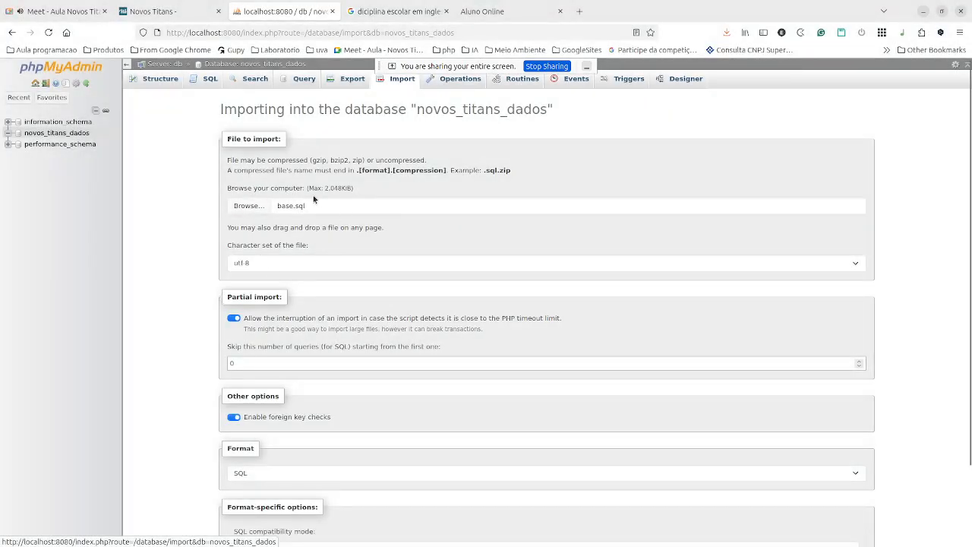
scroll(321, 261, "down", 3)
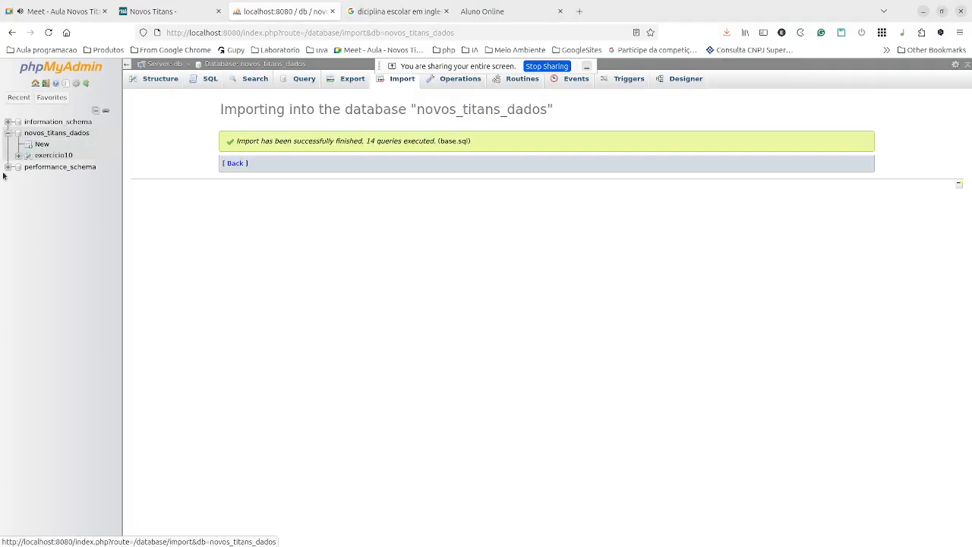
Browse the recreated exercicio10 table, showing its five columns and no rows.
left_click(50, 156)
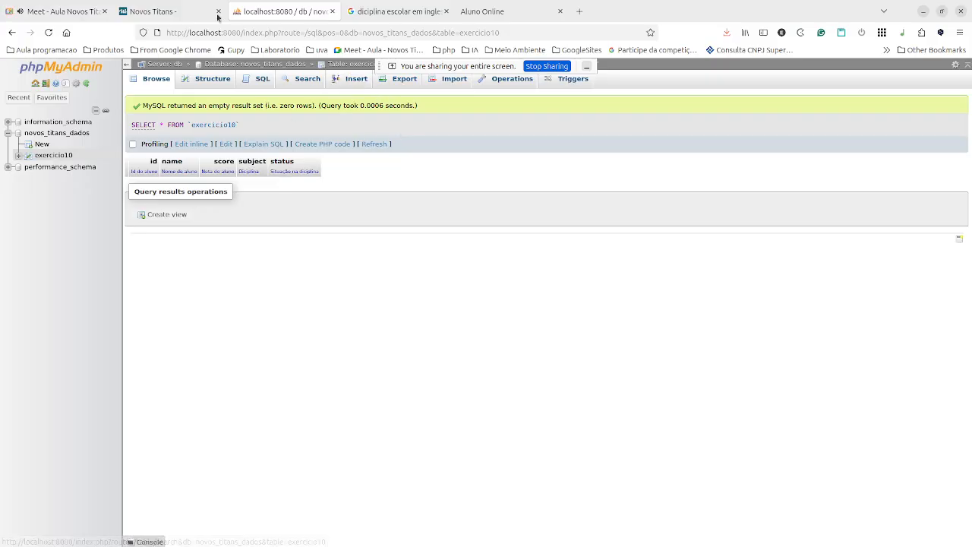
Flip through the browser tabs, checking exercicio10 and the Novos Titans board, then go back to Meet.
left_click(396, 12)
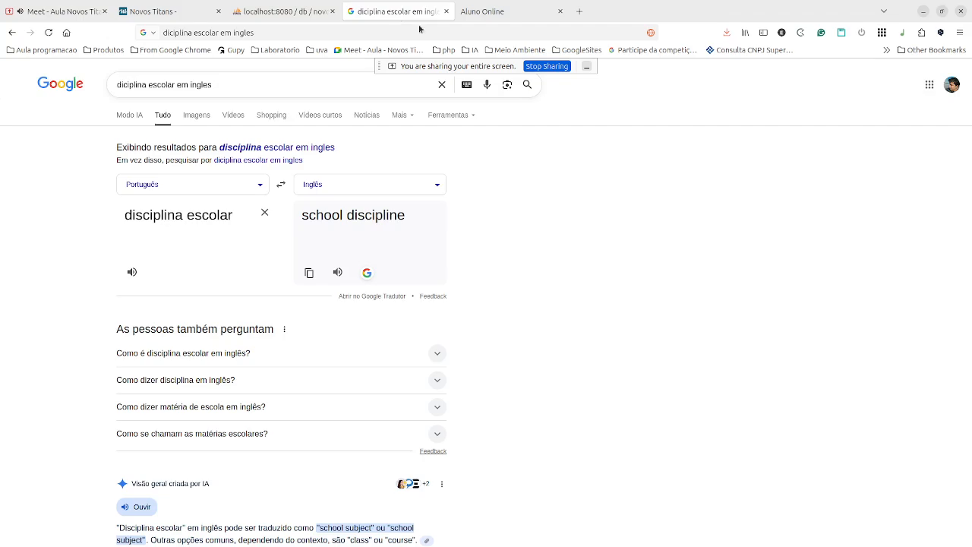
left_click(499, 11)
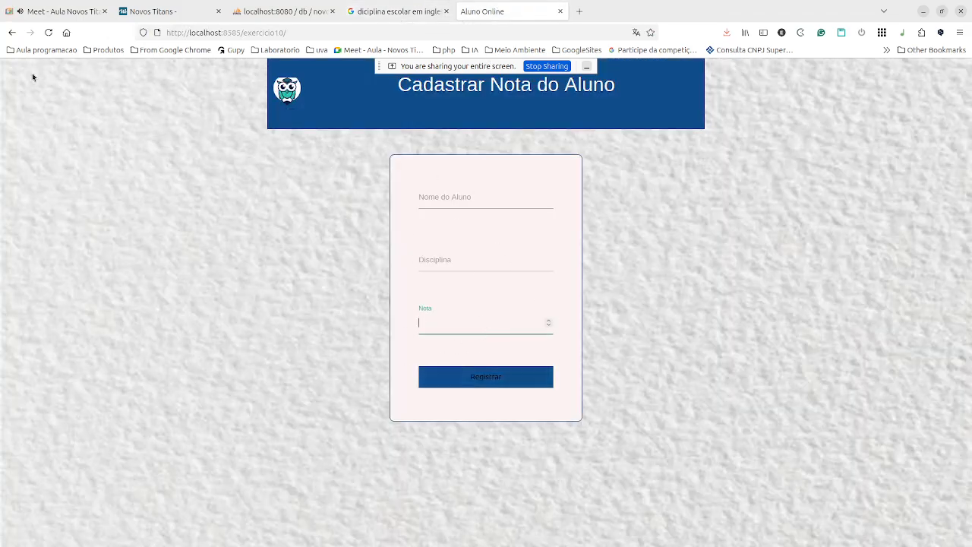
left_click(195, 7)
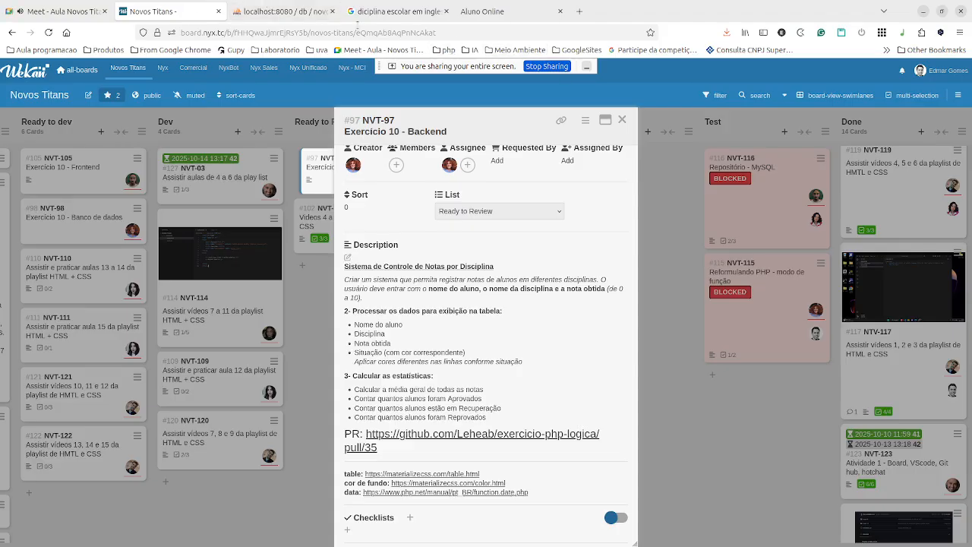
left_click(266, 19)
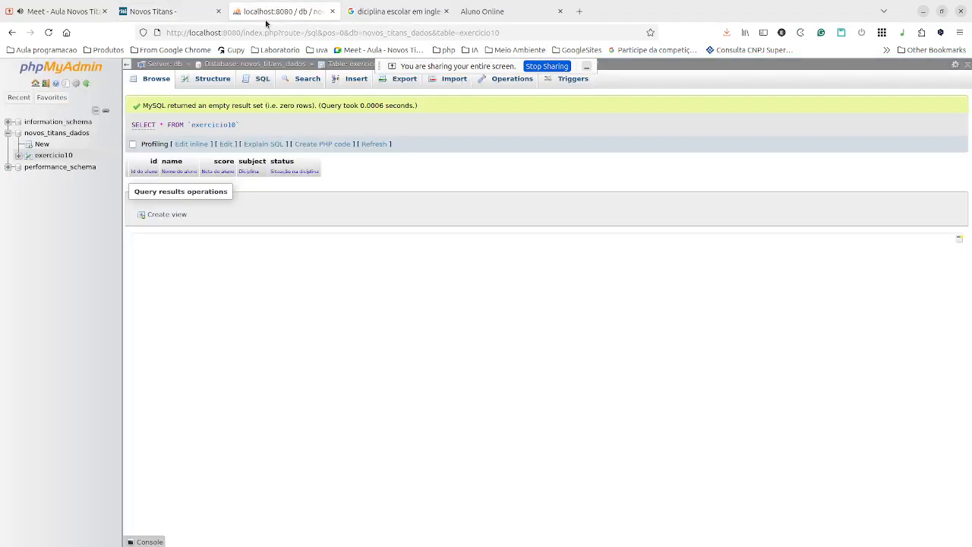
left_click(174, 12)
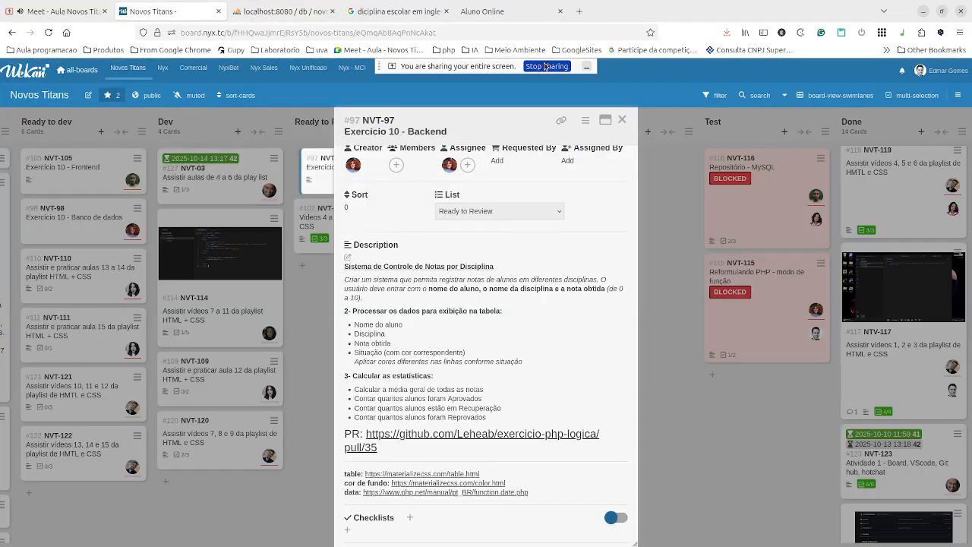
left_click(64, 12)
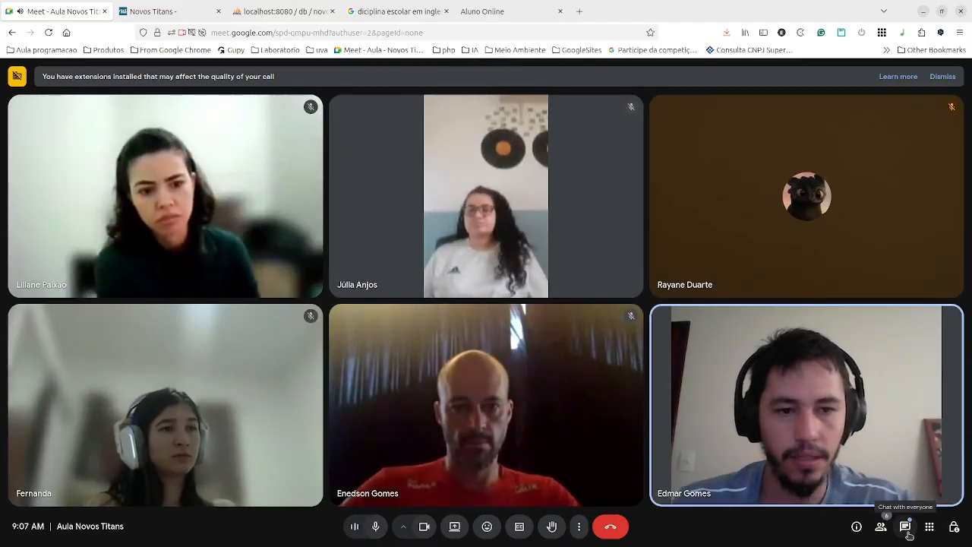
Open and close the Meet chat, then share Screen 1 with the call.
left_click(908, 534)
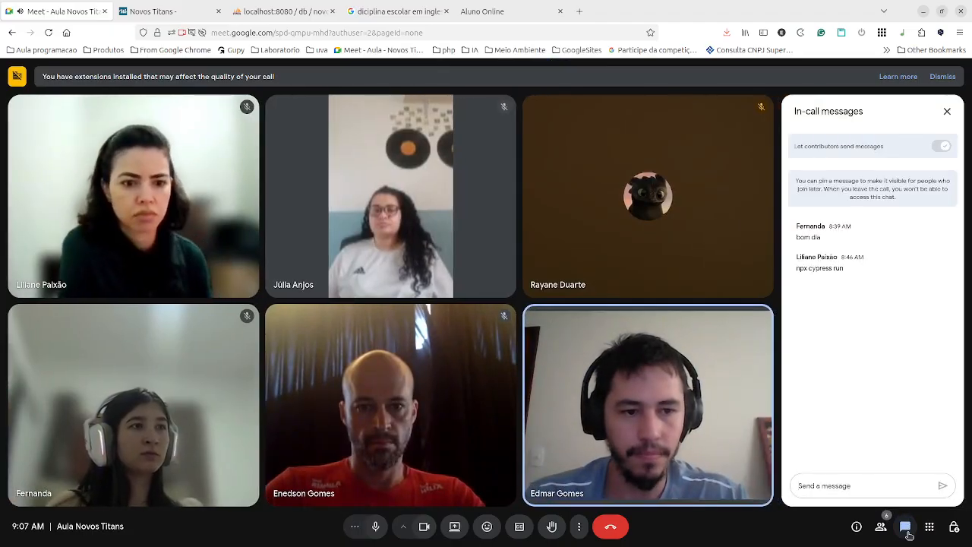
left_click(909, 535)
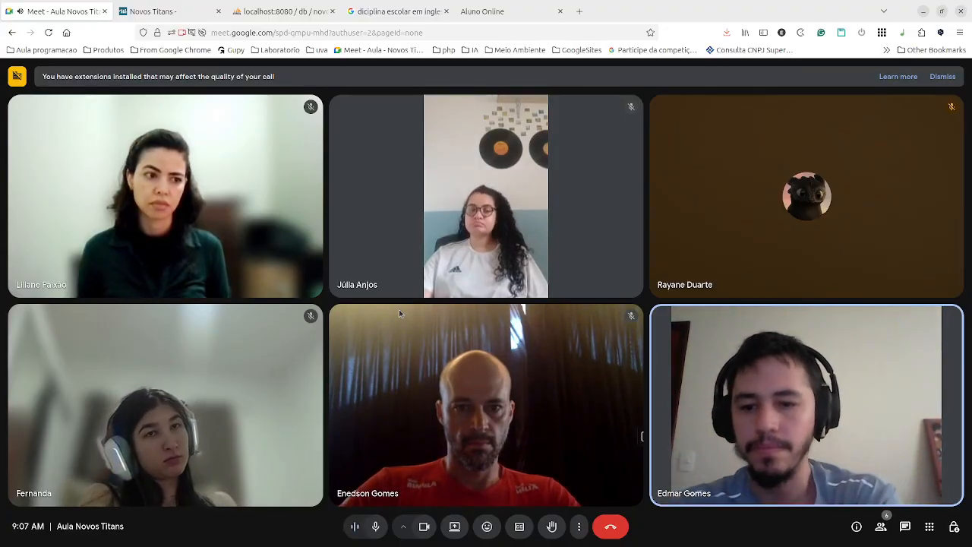
mouse_move(402, 311)
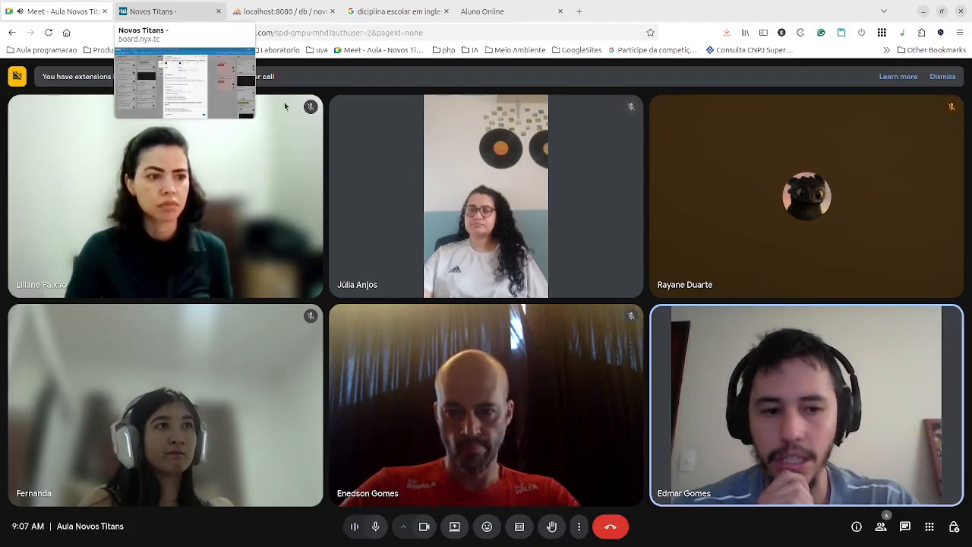
mouse_move(810, 474)
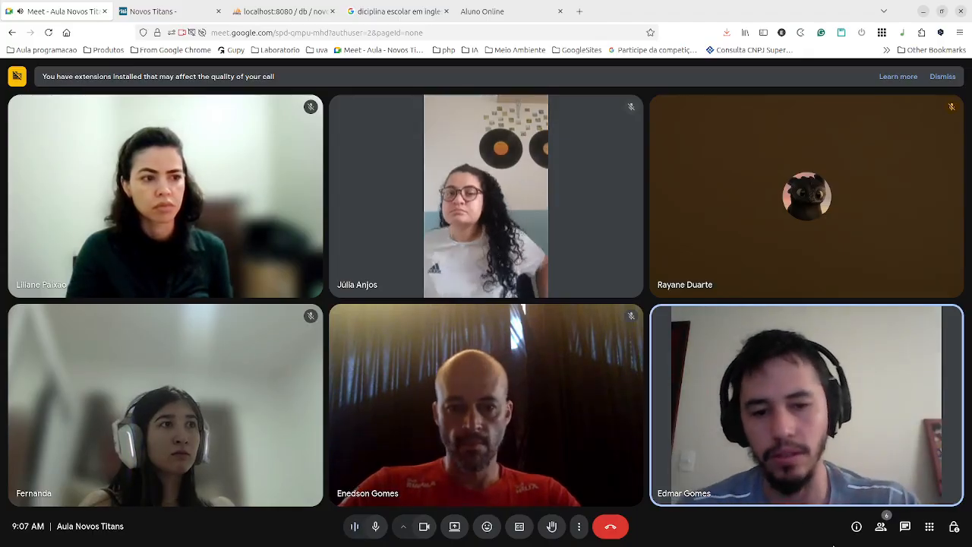
mouse_move(415, 424)
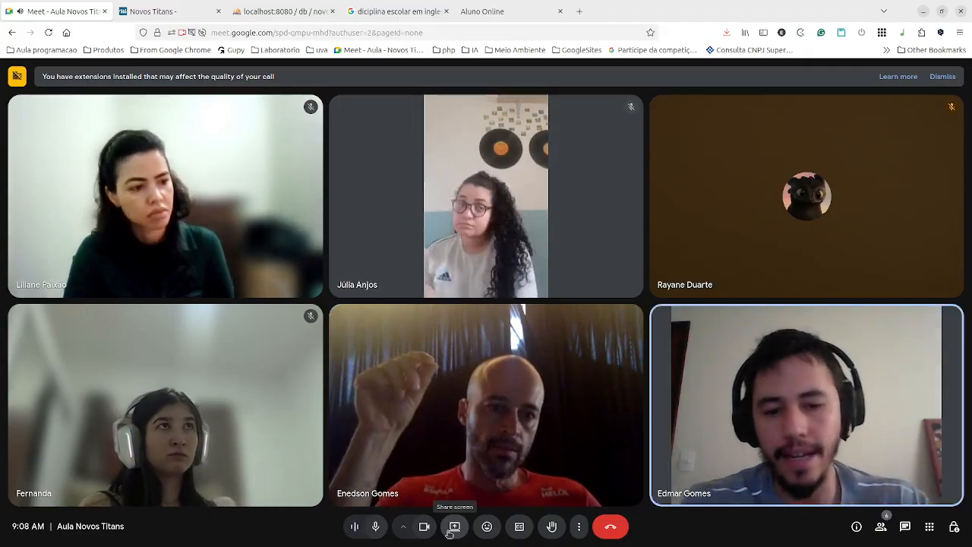
left_click(449, 533)
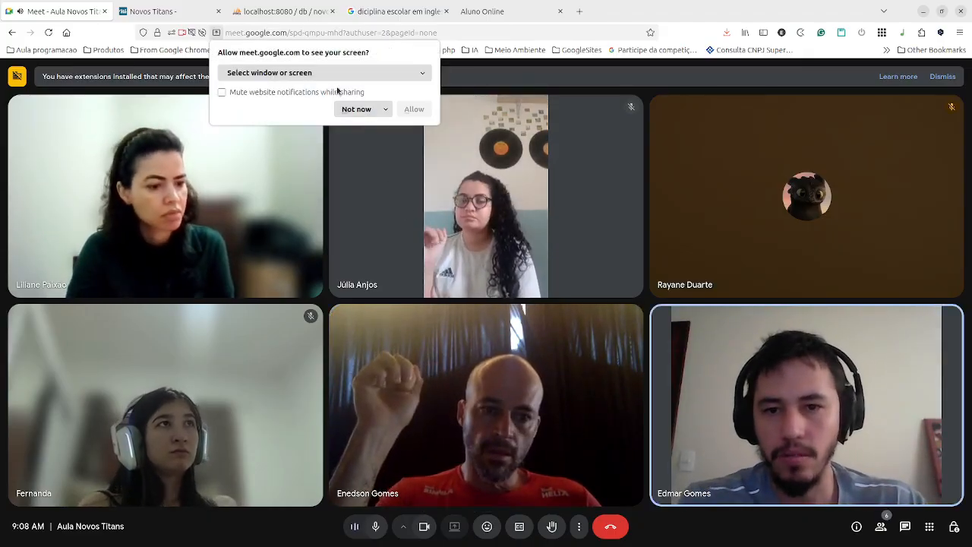
left_click(337, 73)
left_click(246, 186)
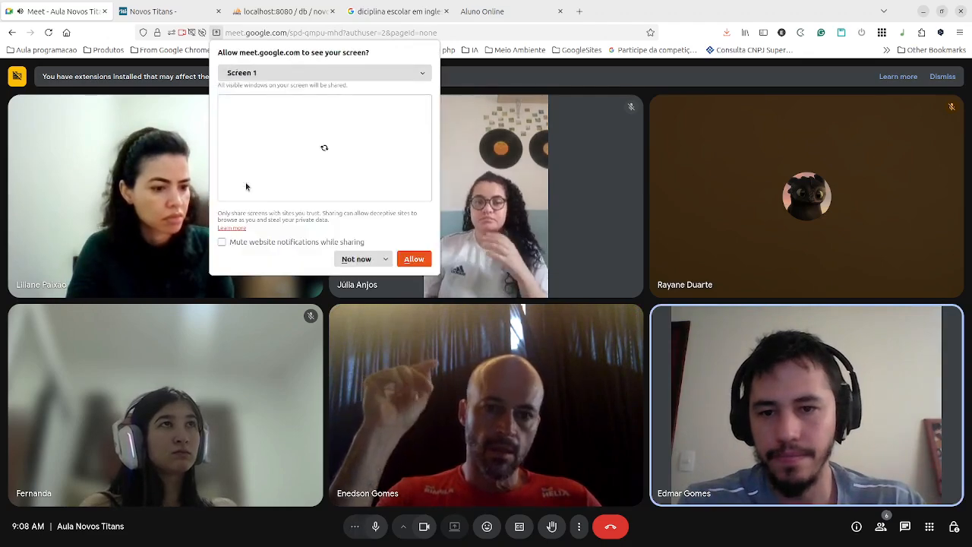
left_click(414, 259)
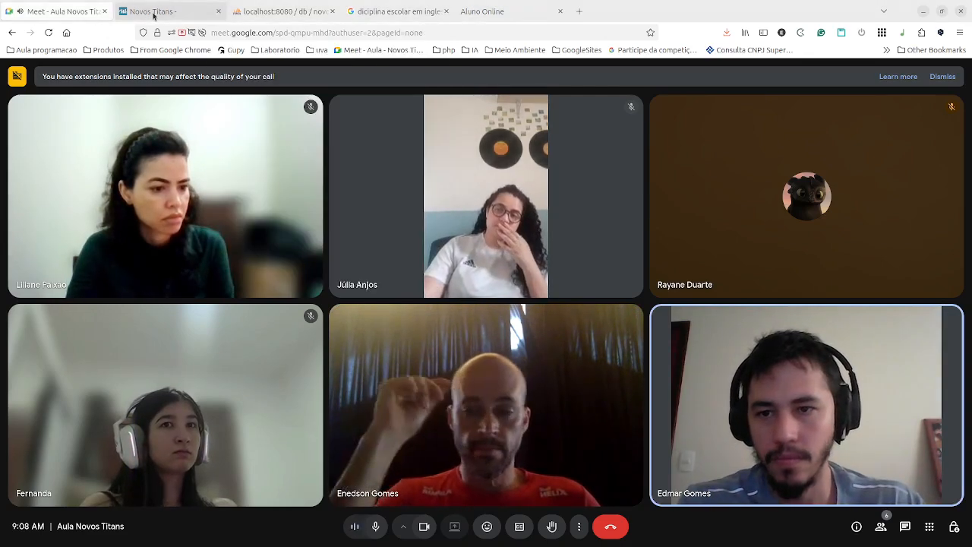
left_click(153, 13)
Rename the blocked Review card NVT-02 to NVT-124, keeping its description, and close it.
left_click(312, 340)
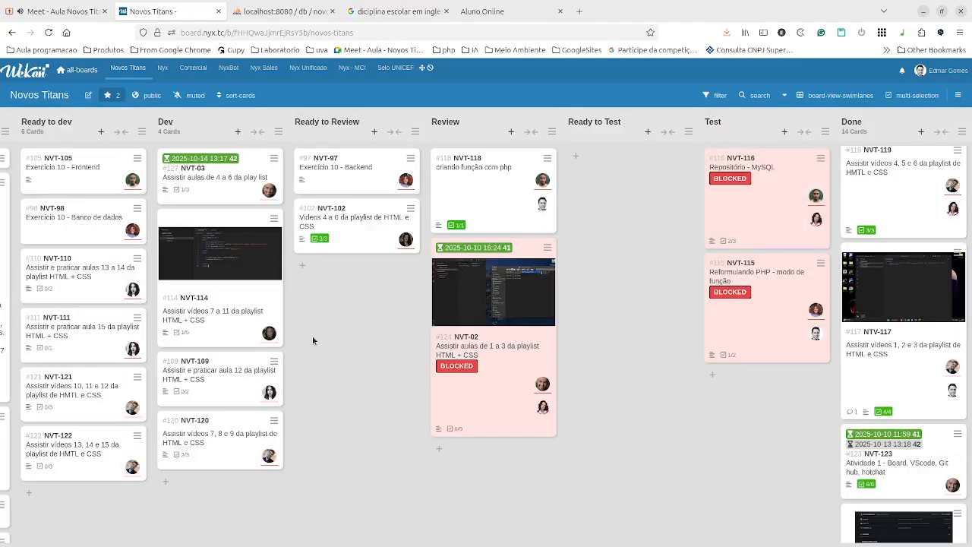
left_click(453, 344)
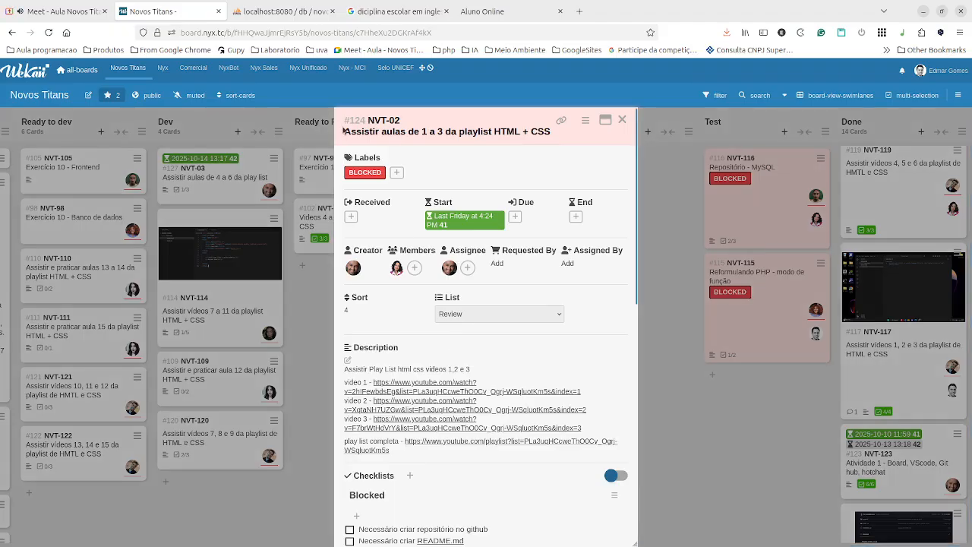
left_click(400, 121)
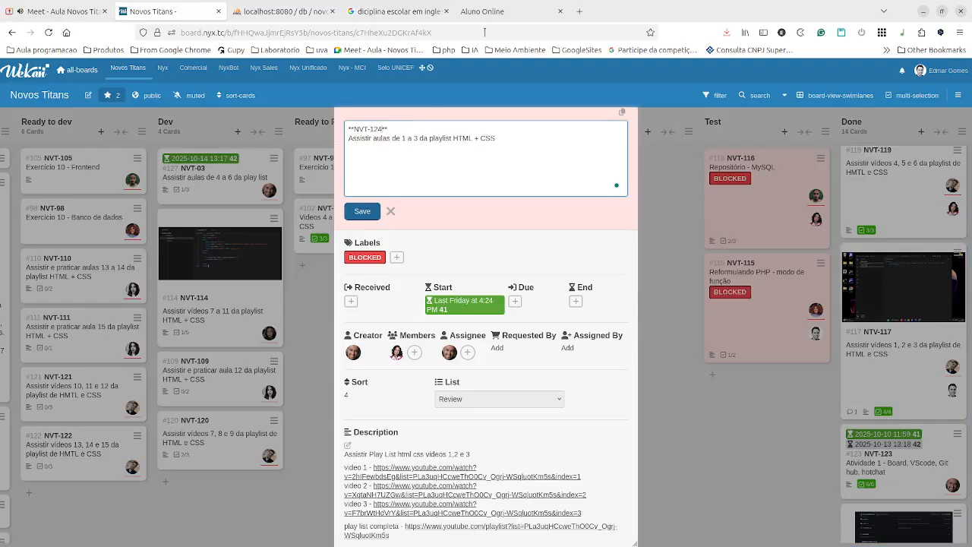
left_click(361, 212)
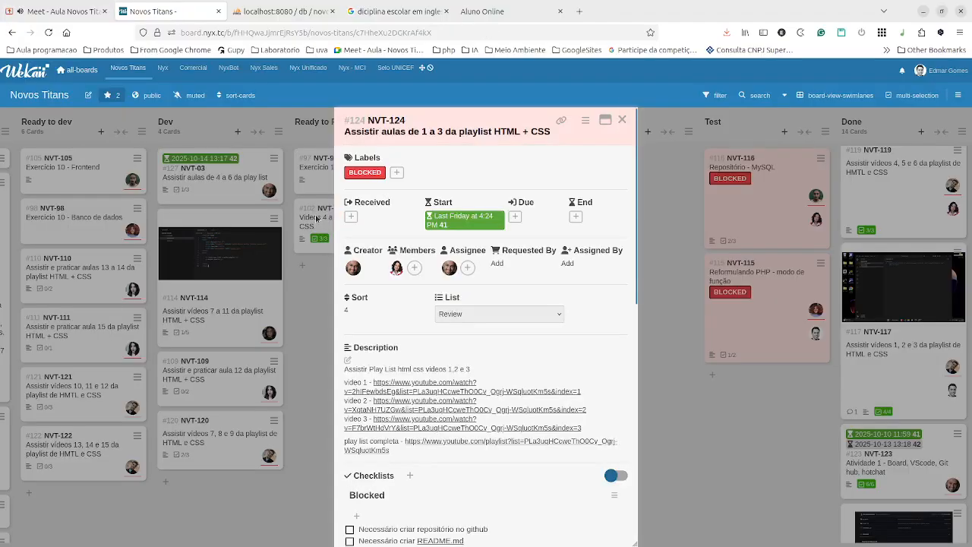
left_click(309, 337)
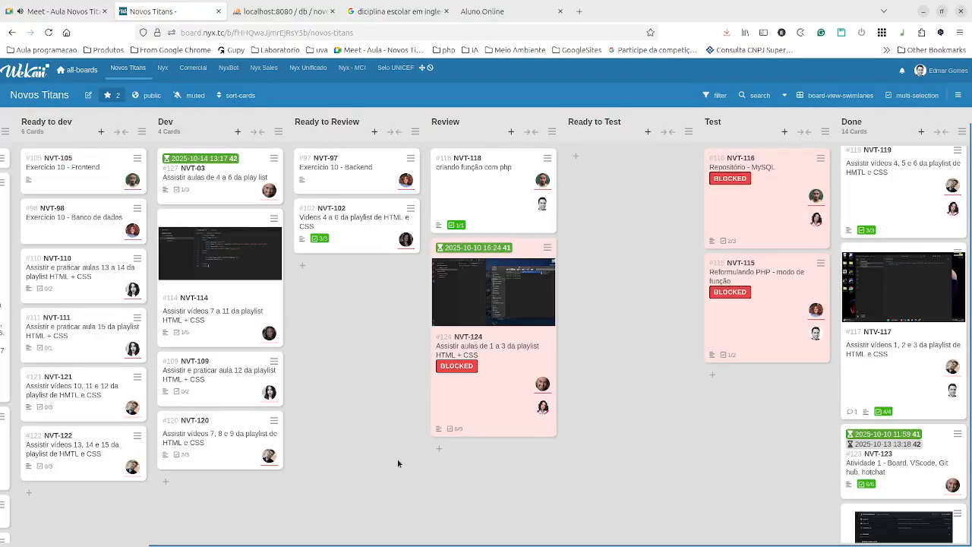
Add a new card titled NVT-?? at the bottom of list v.
left_click_drag(300, 545, 156, 544)
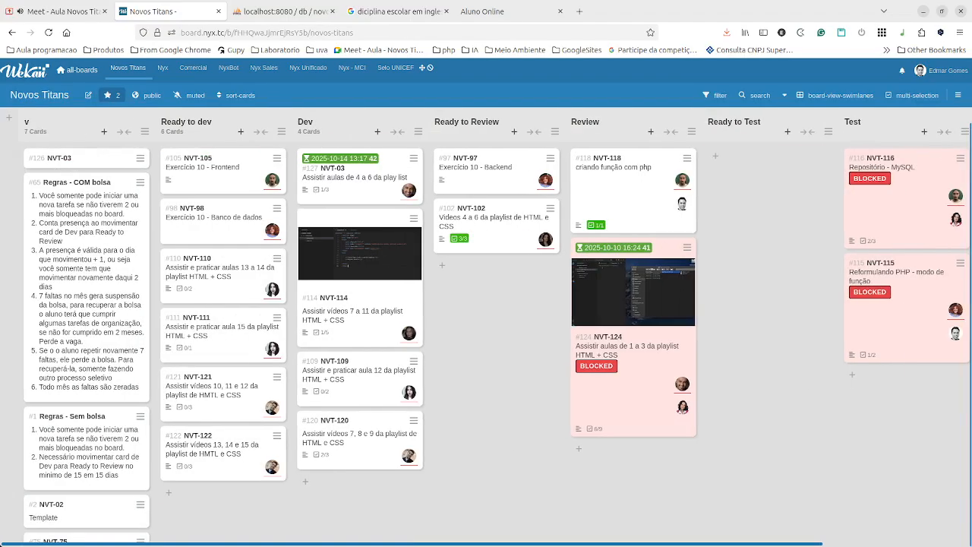
scroll(84, 445, "down", 2)
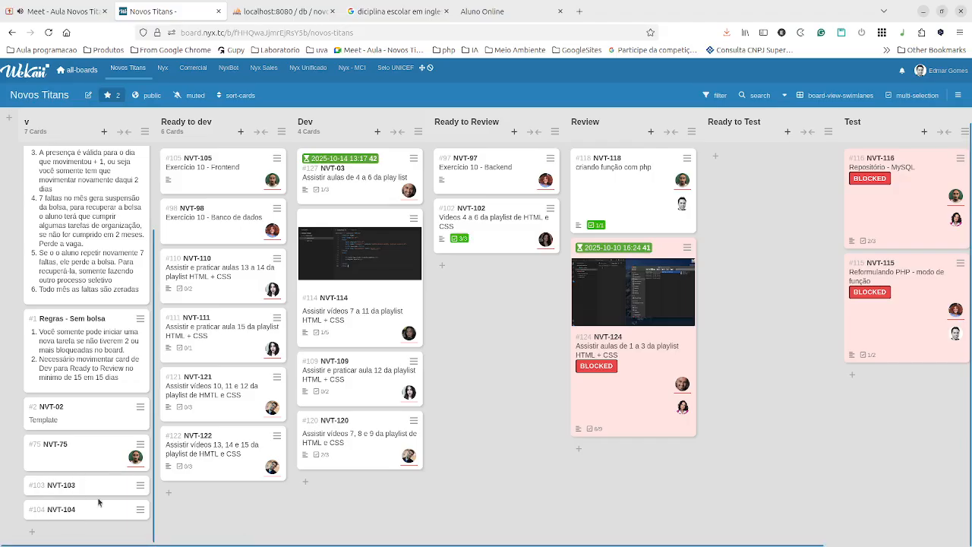
left_click(42, 534)
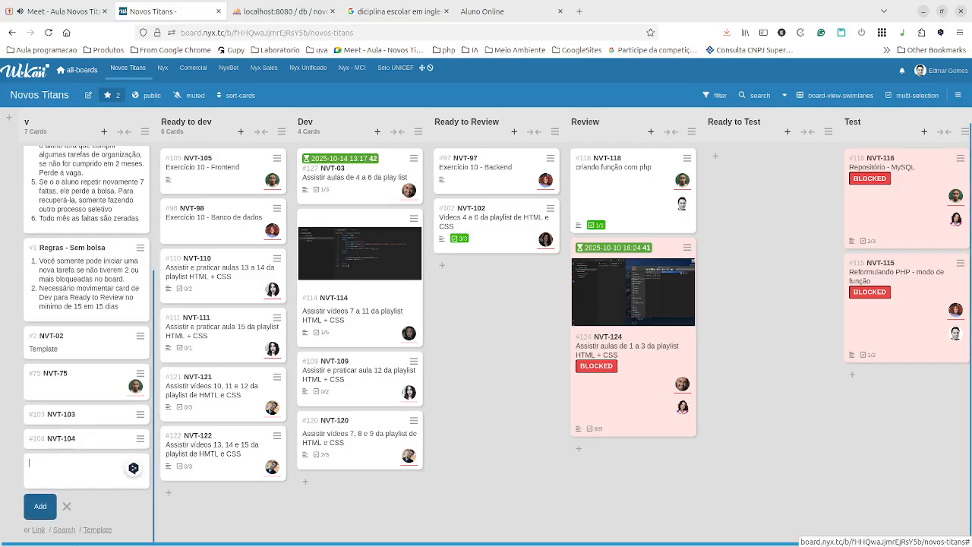
type("**NVT-?")
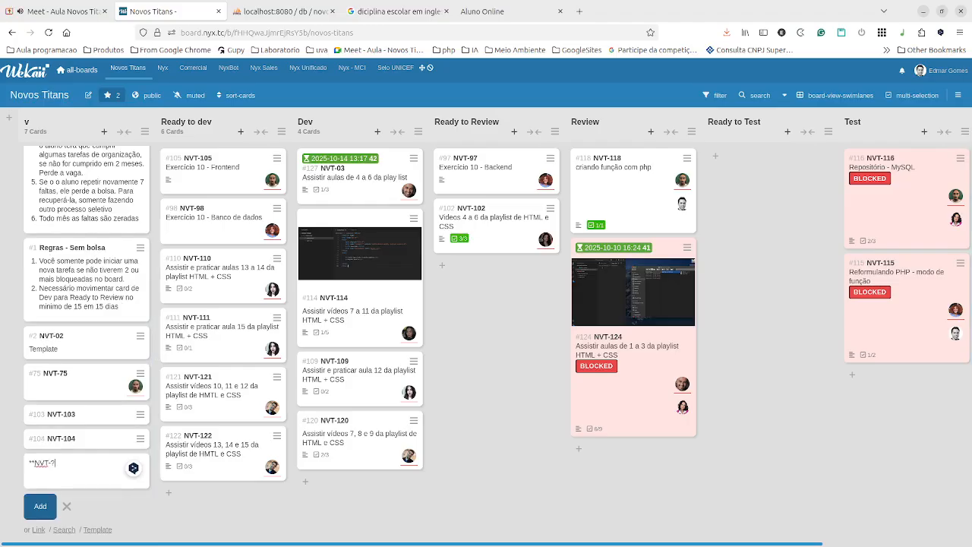
type("2")
key("Return")
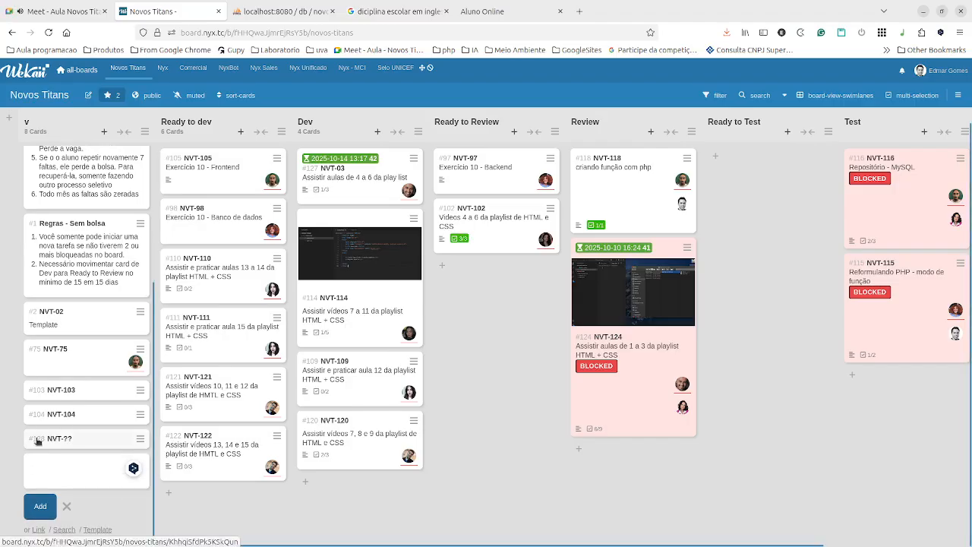
Retitle the new card from NVT-?? to NVT-128 and close its details.
left_click(76, 439)
left_click(390, 121)
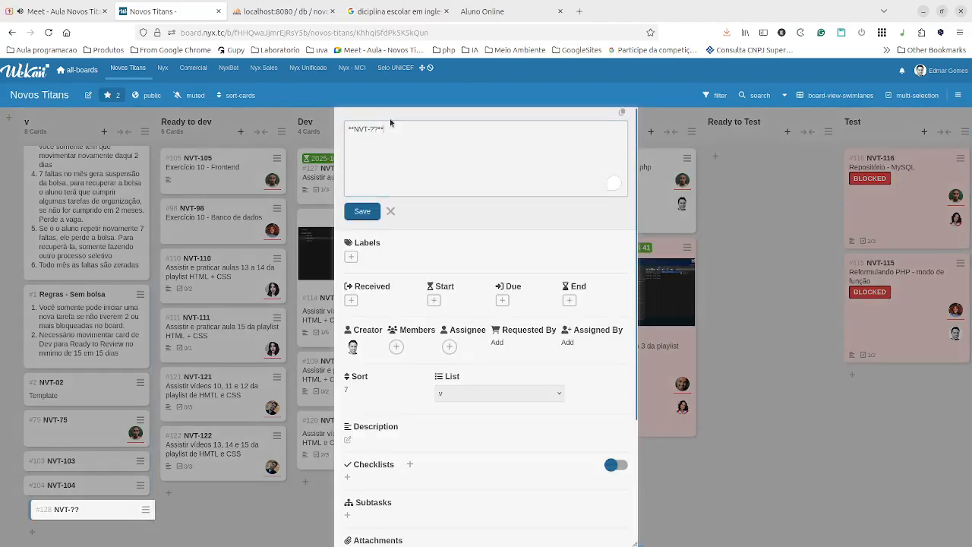
key("Left")
key("Left")
key("BackSpace")
key("BackSpace")
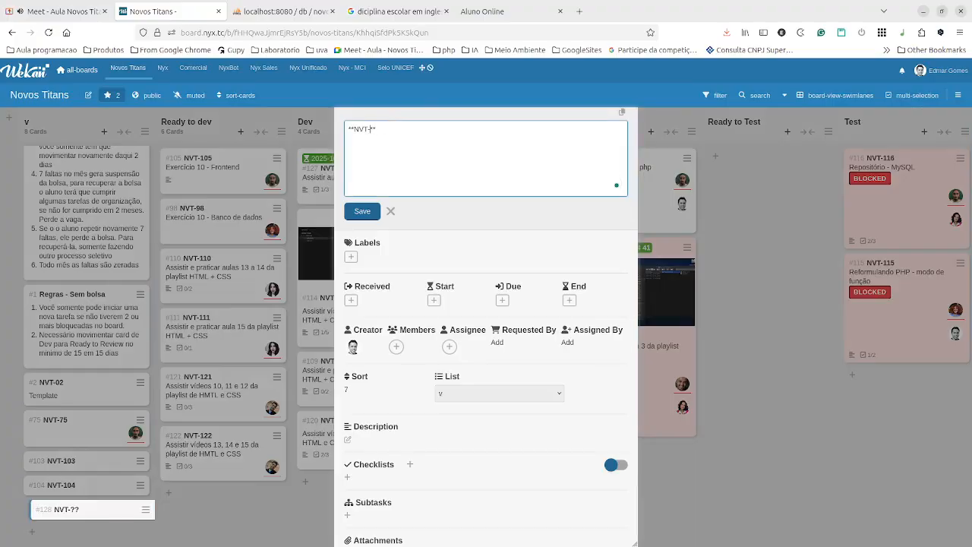
type("128")
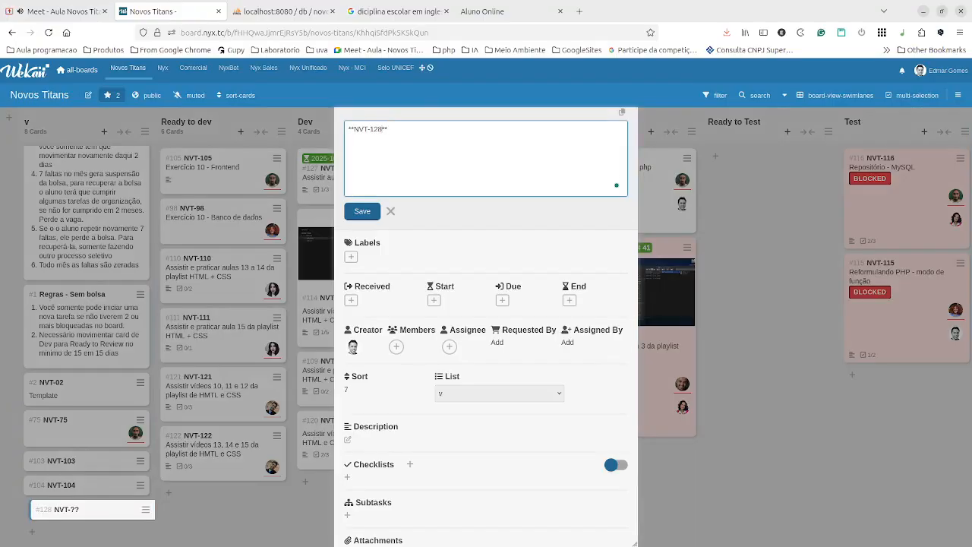
left_click(369, 212)
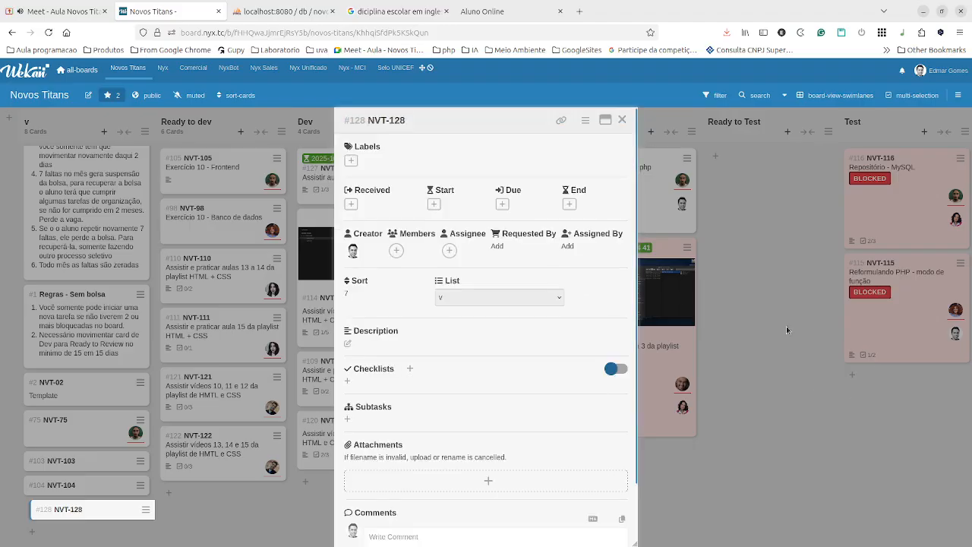
left_click(786, 325)
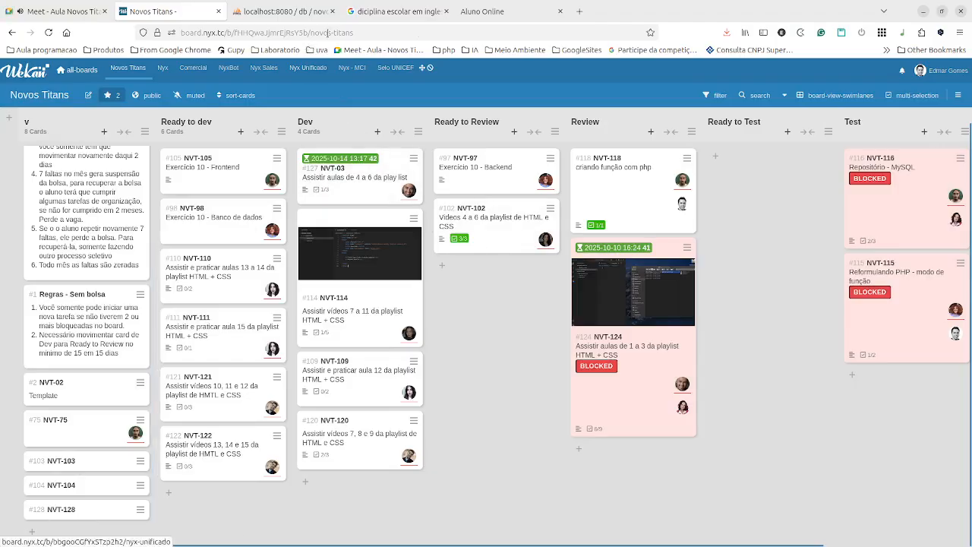
left_click(653, 358)
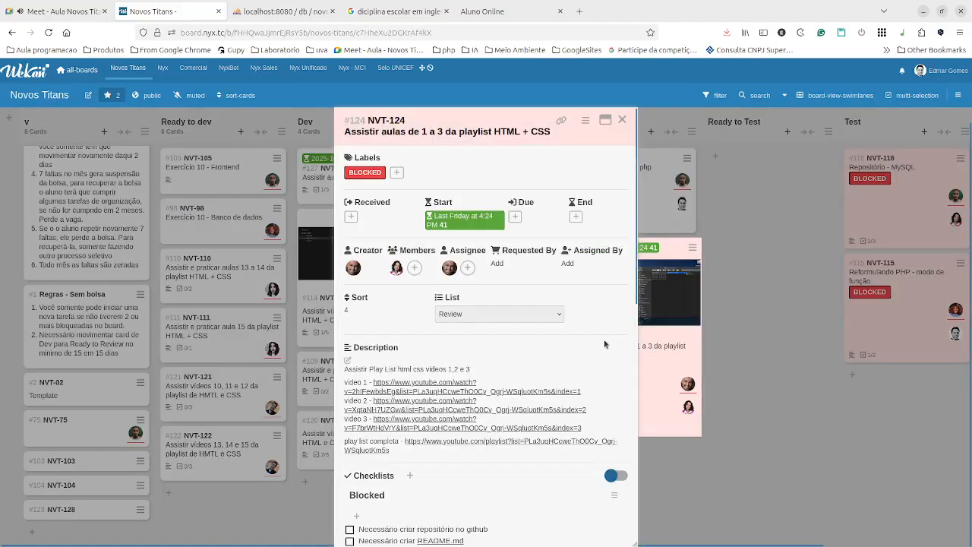
scroll(559, 326, "down", 2)
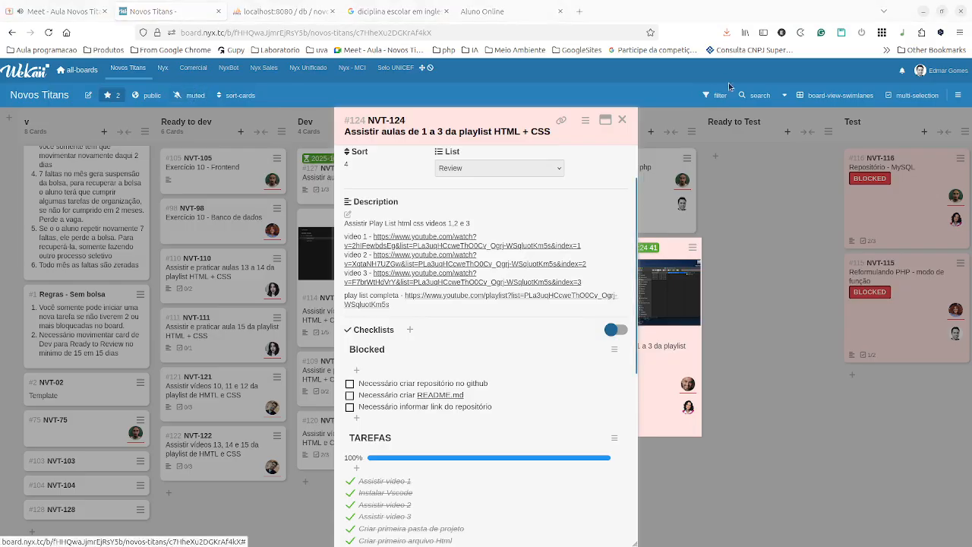
key("Escape")
Switch to VS Code and open the project's README.md, selecting its main title line.
key("alt+Tab")
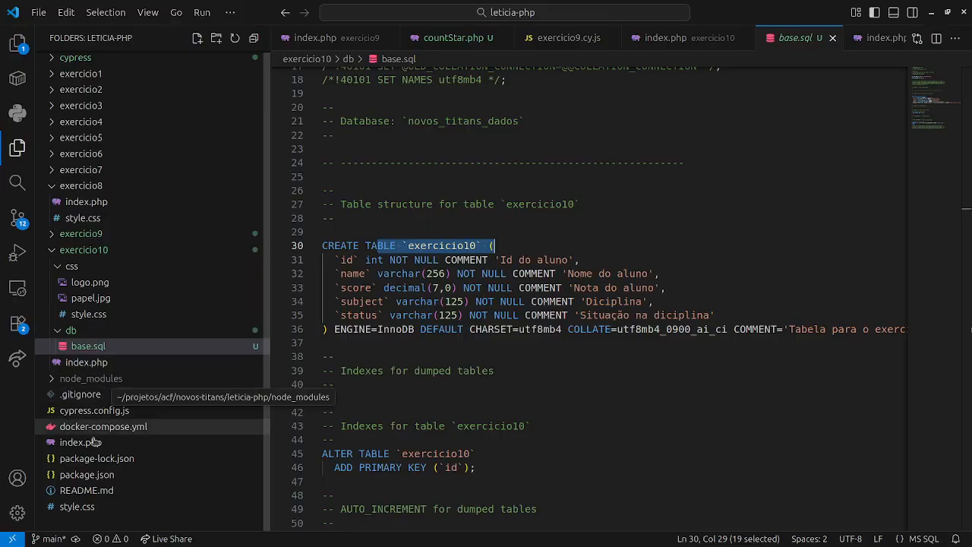
left_click(64, 491)
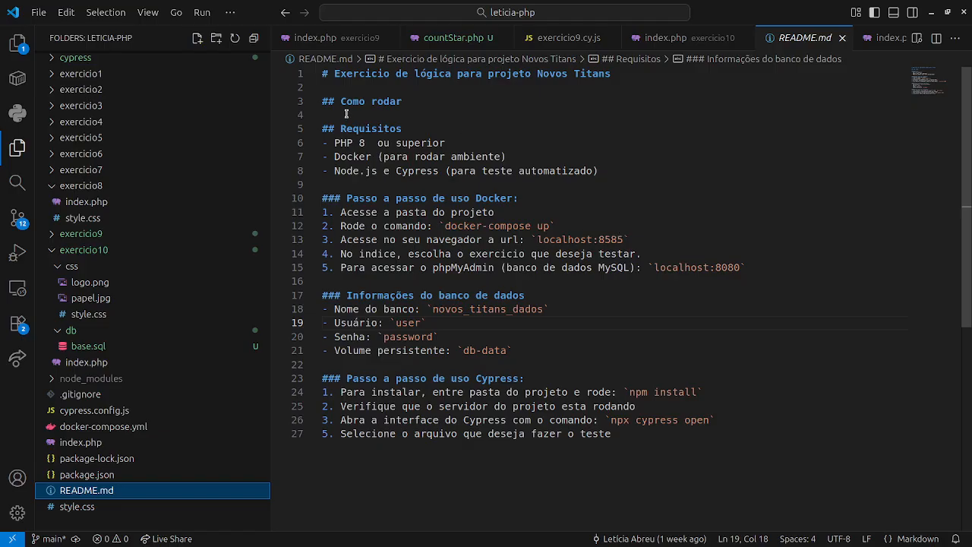
left_click_drag(327, 74, 507, 74)
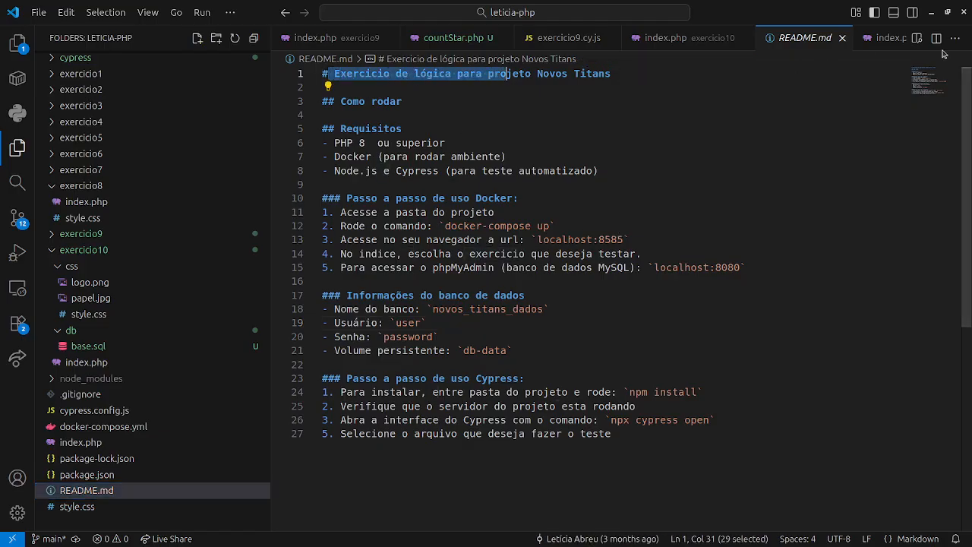
Show README.md beside its rendered Markdown preview and scroll through the Docker, database and Cypress instructions.
left_click(935, 38)
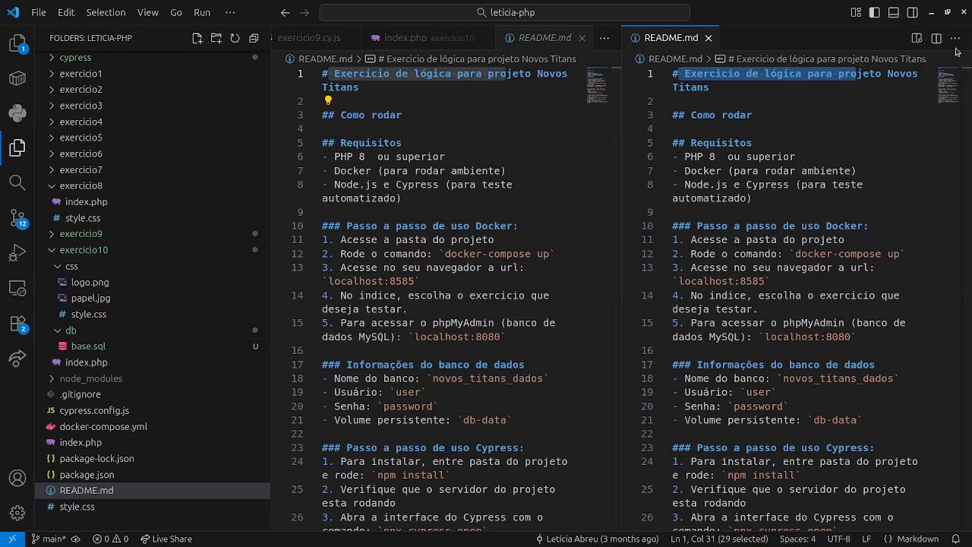
left_click(916, 38)
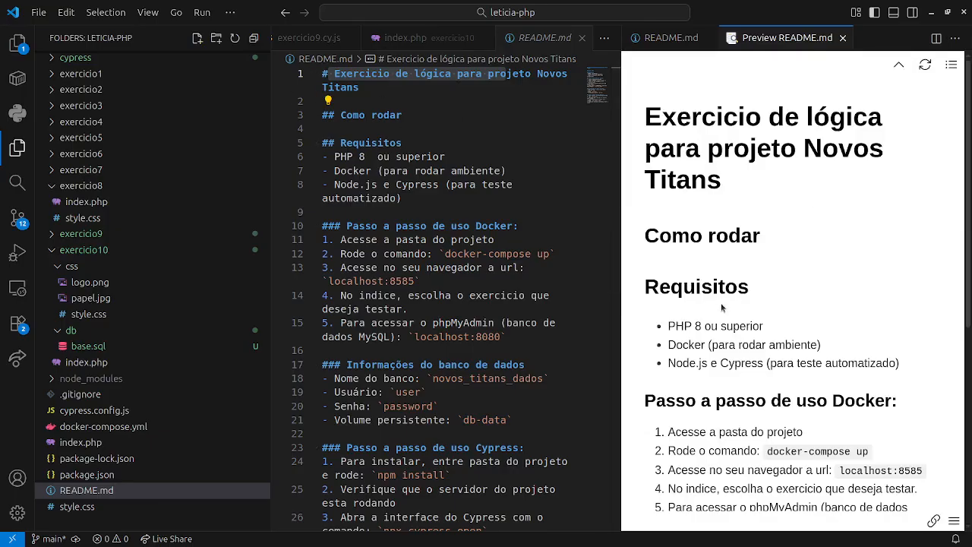
scroll(722, 268, "down", 3)
scroll(722, 264, "down", 1)
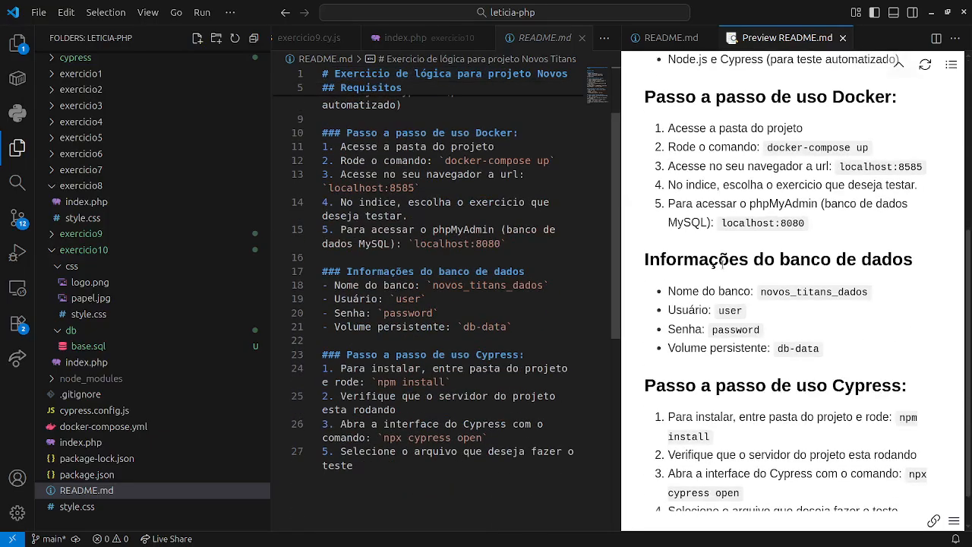
scroll(740, 258, "up", 2)
scroll(767, 255, "down", 3)
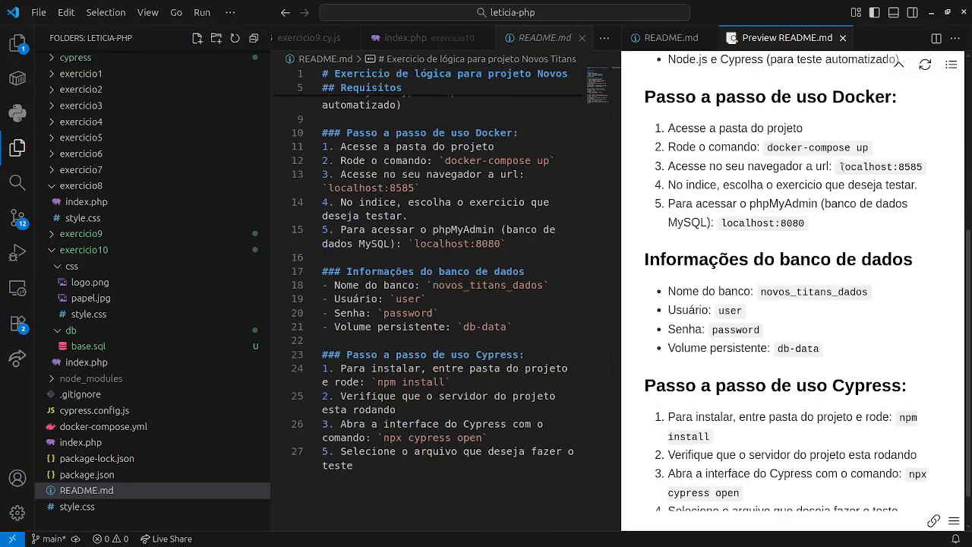
scroll(747, 161, "down", 1)
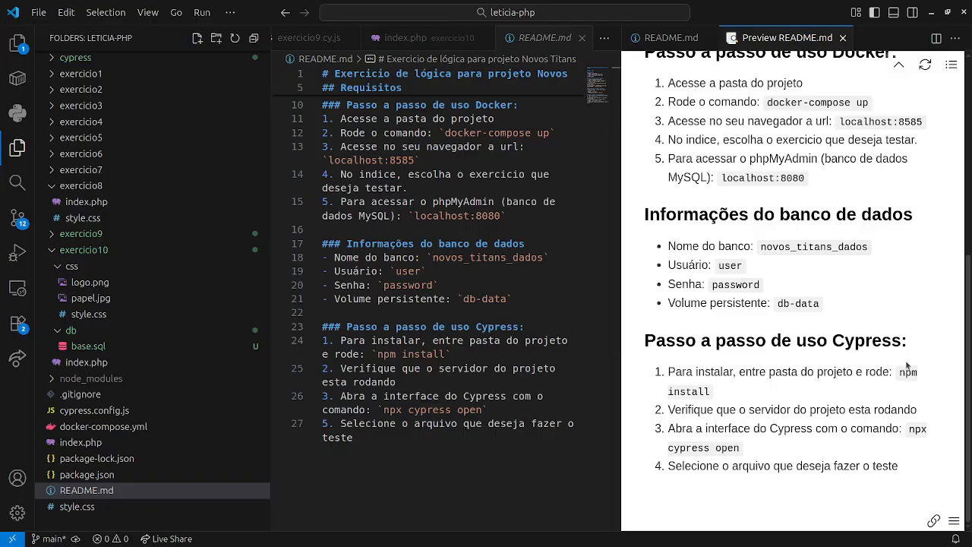
scroll(728, 228, "up", 5)
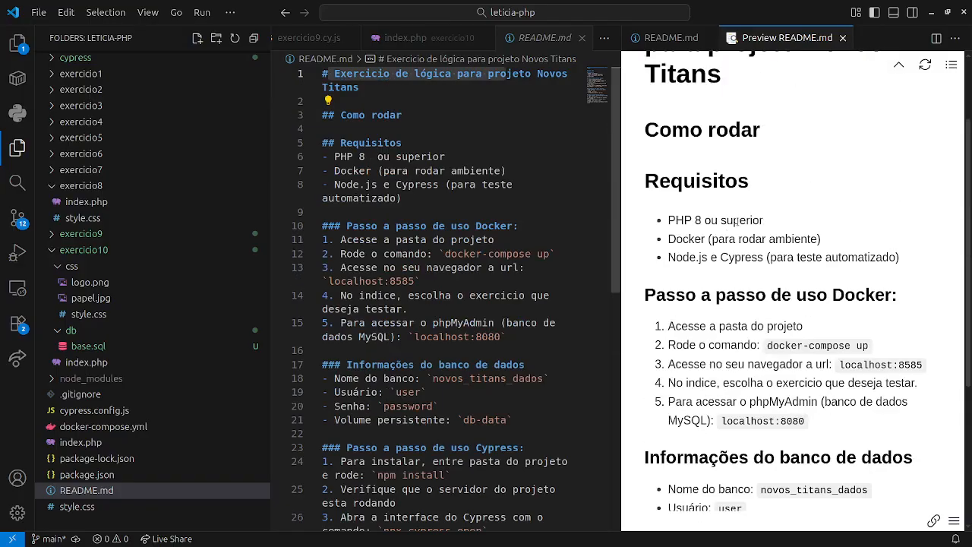
scroll(770, 343, "up", 2)
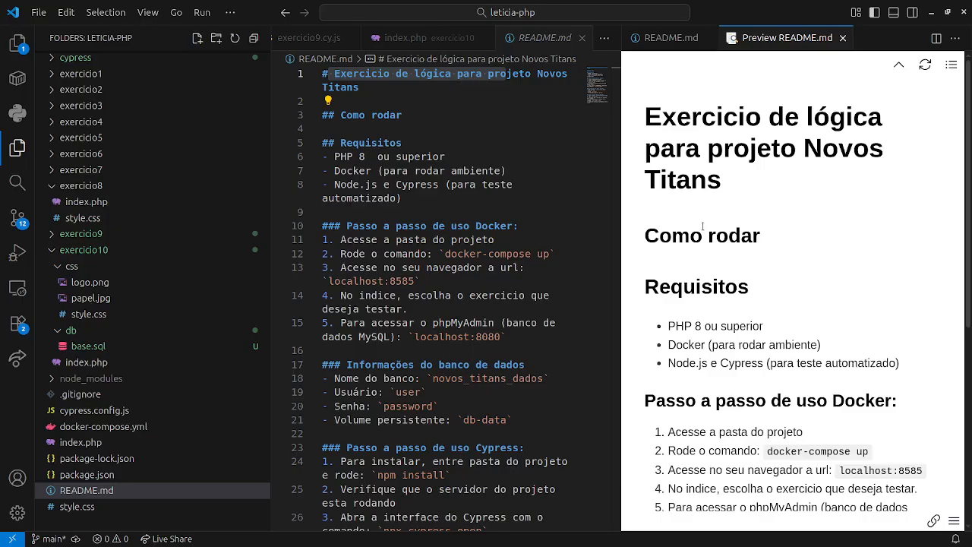
scroll(787, 340, "down", 3)
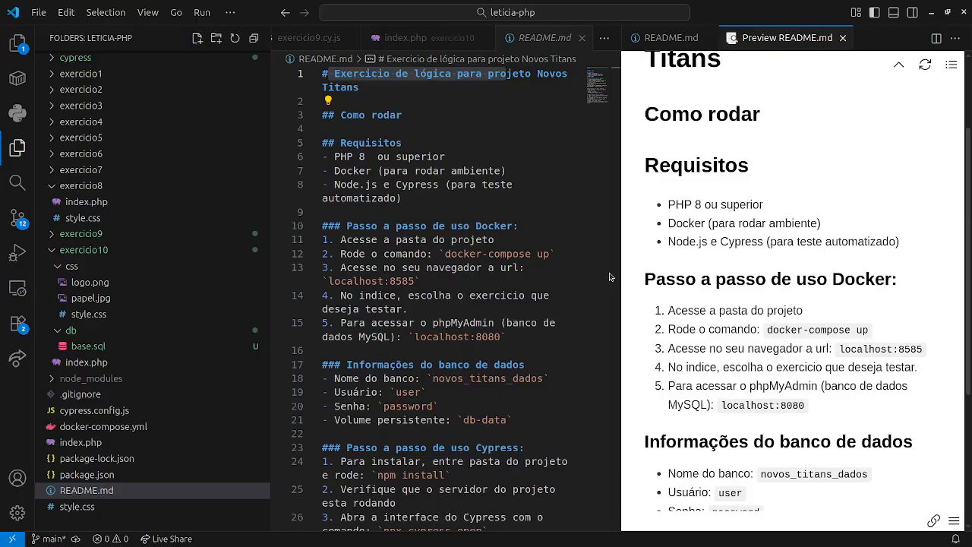
Review card NVT-124 on the Novos Titans Wekan board, then return to the Google Meet tab.
key("alt+Tab")
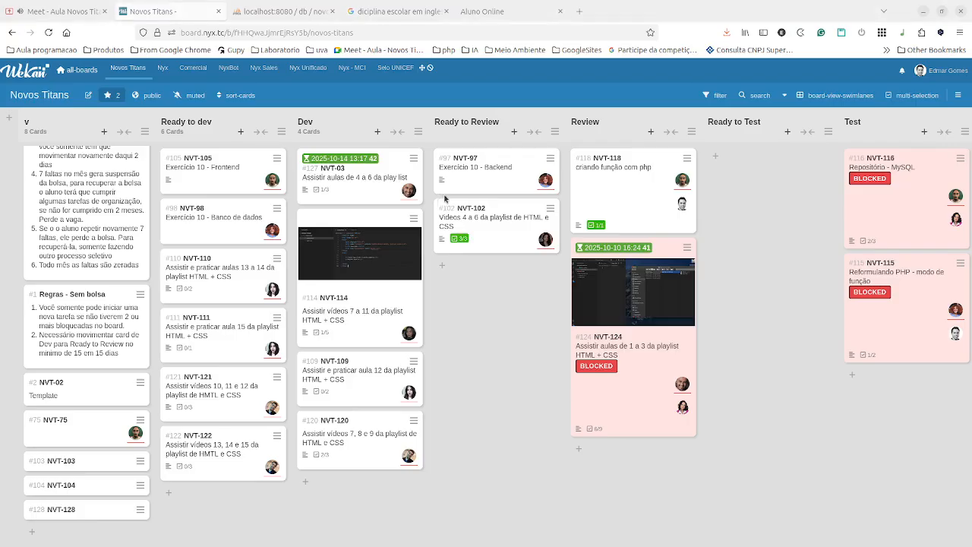
left_click(638, 343)
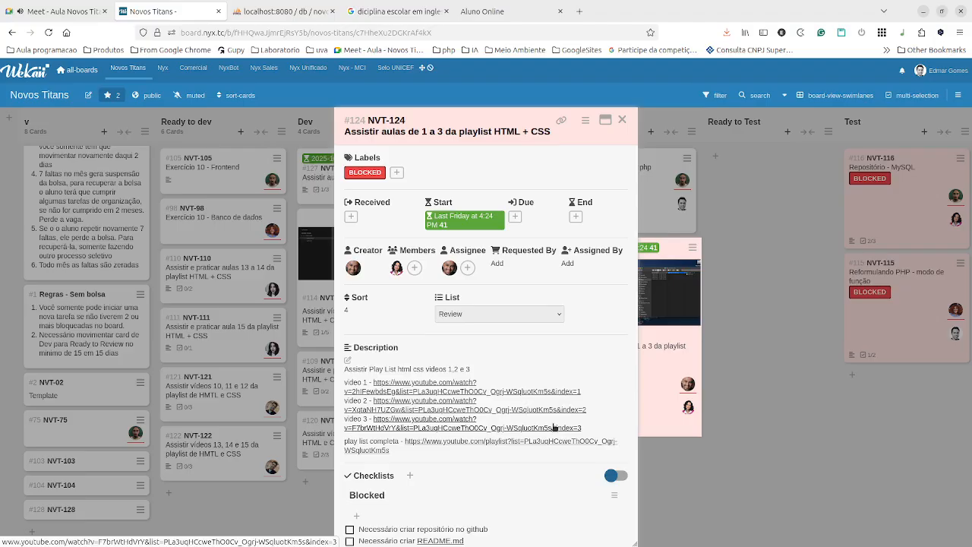
left_click(621, 120)
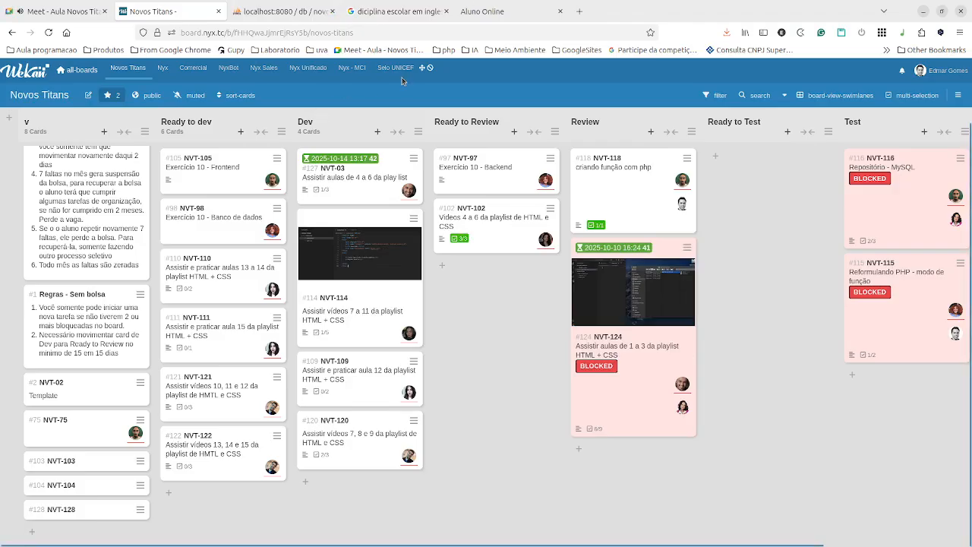
left_click(61, 11)
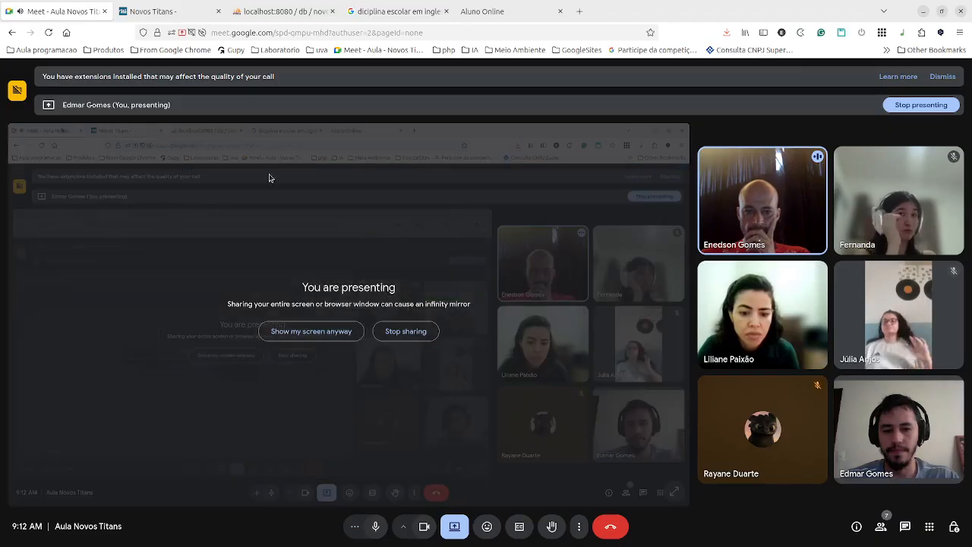
End the screen presentation with Stop sharing on the 'You are presenting' screen.
left_click(406, 332)
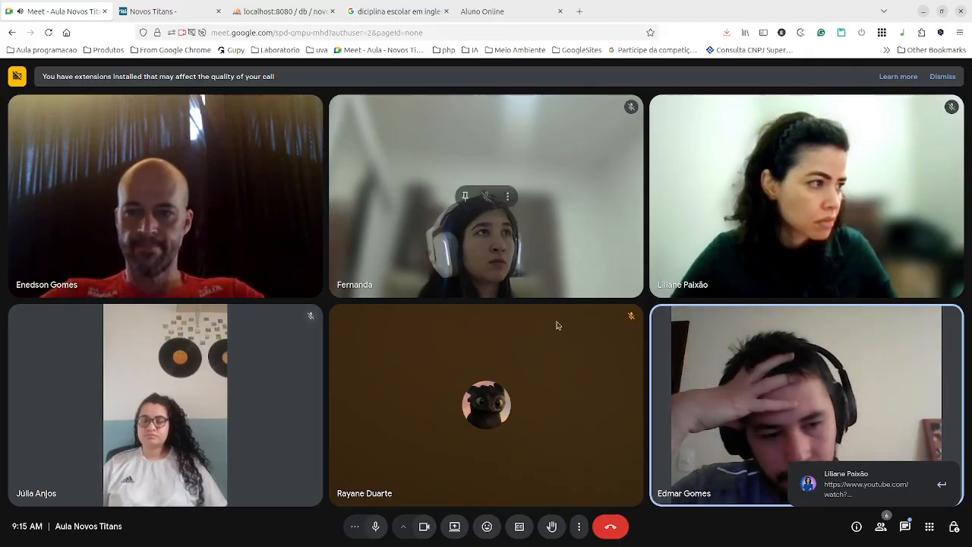
left_click(862, 492)
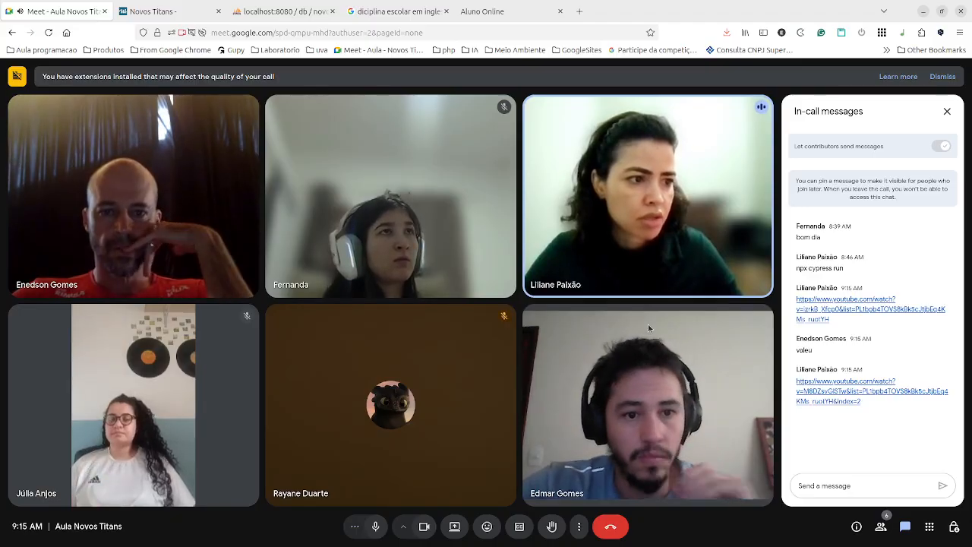
mouse_move(650, 260)
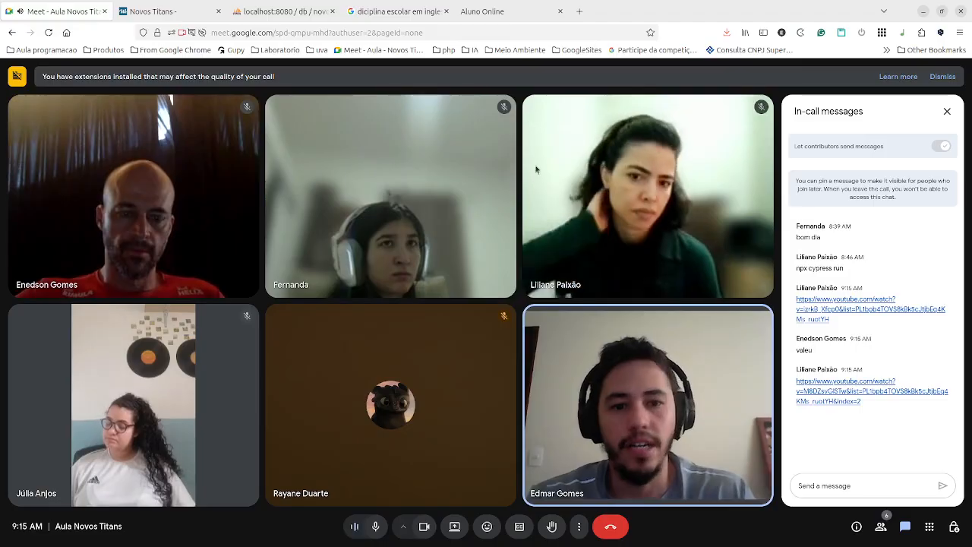
Close the In-call messages panel, then bring up the Novos Titans Wekan board tab.
left_click(944, 112)
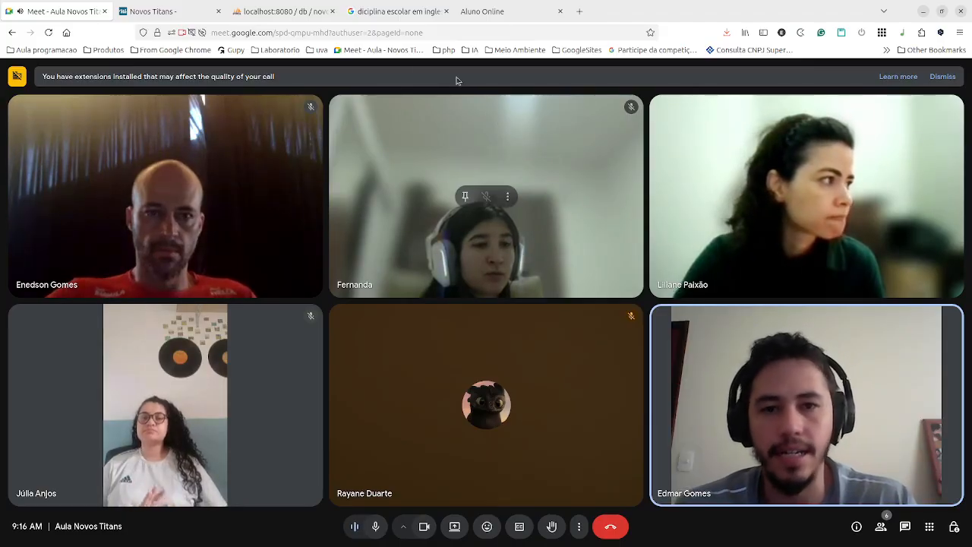
left_click(155, 15)
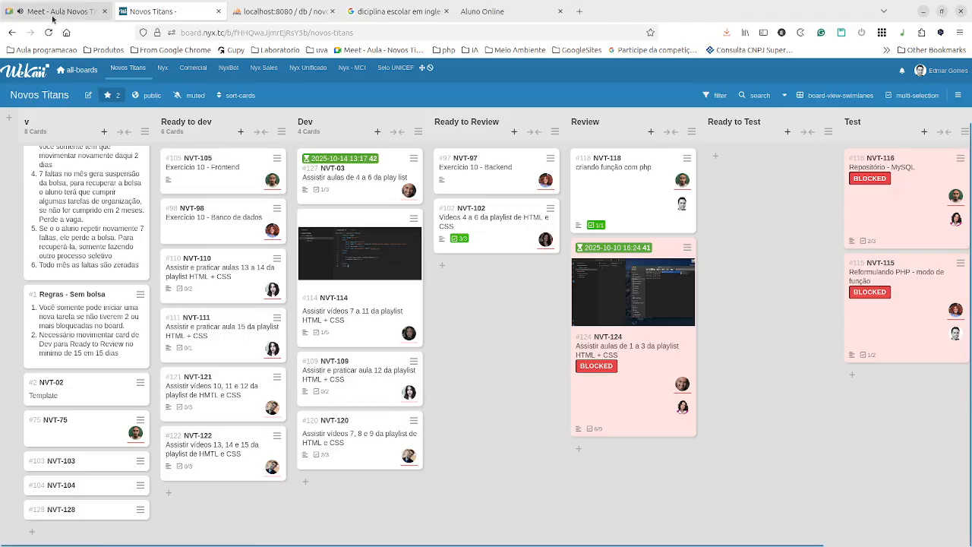
Go back from the Wekan board to the Meet tab showing participants' video tiles.
mouse_move(52, 19)
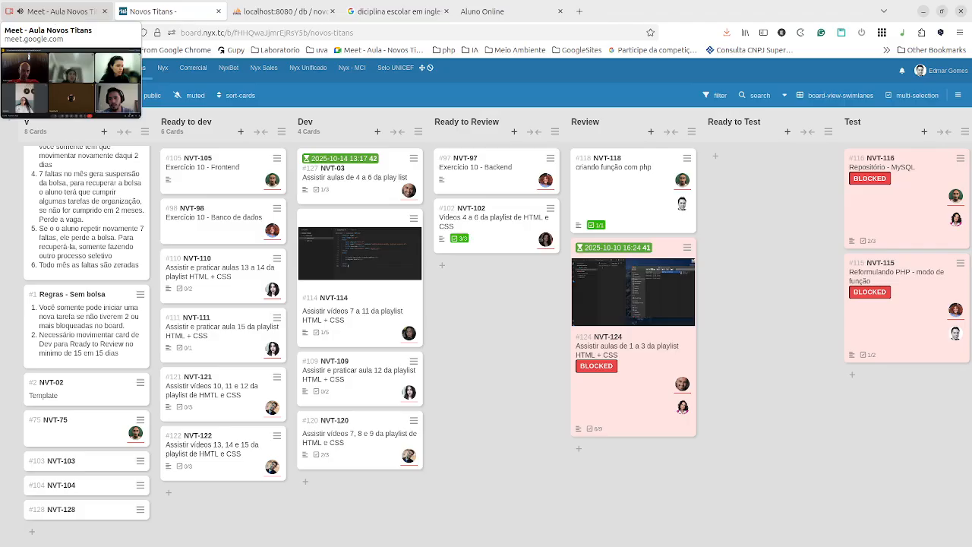
left_click(52, 15)
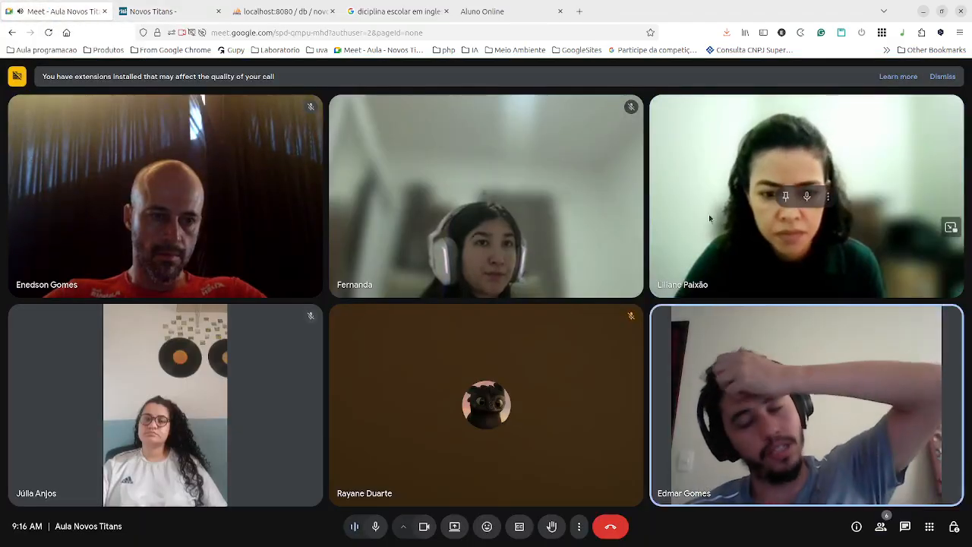